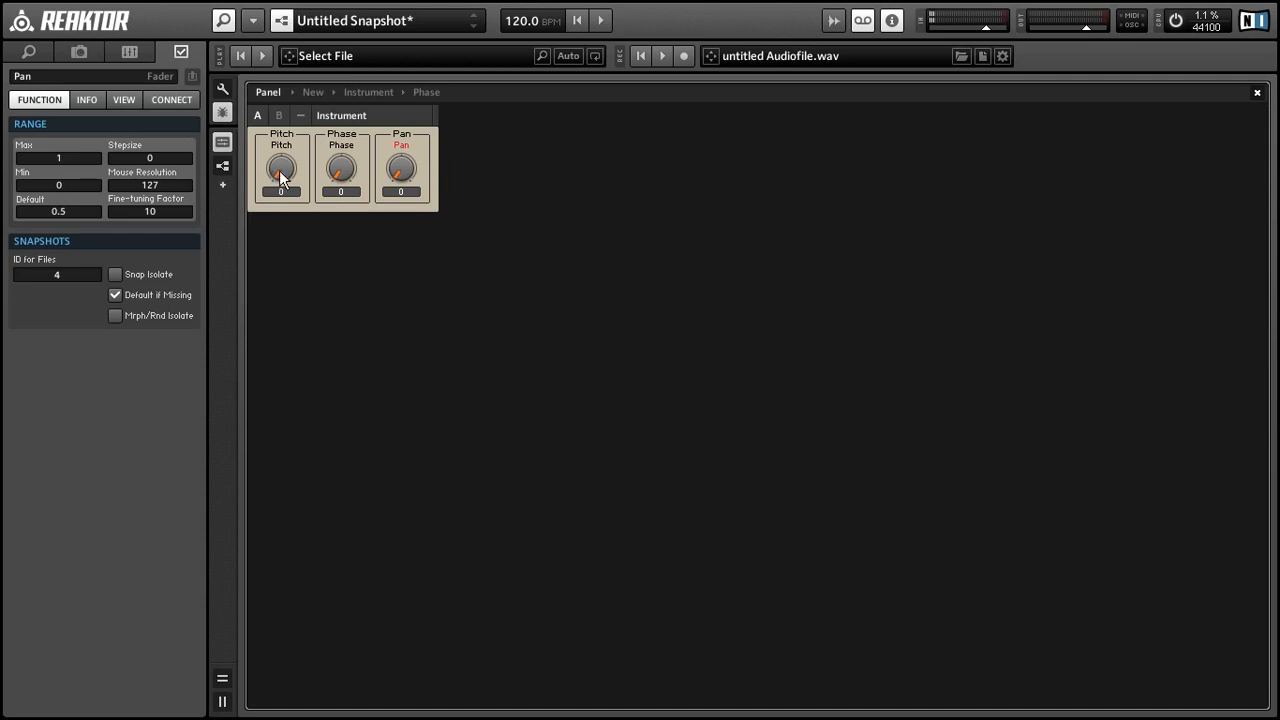
Step: Set Phase to 0.8898 and Pan to 0.9213, bringing Pitch back to zero
click(336, 237)
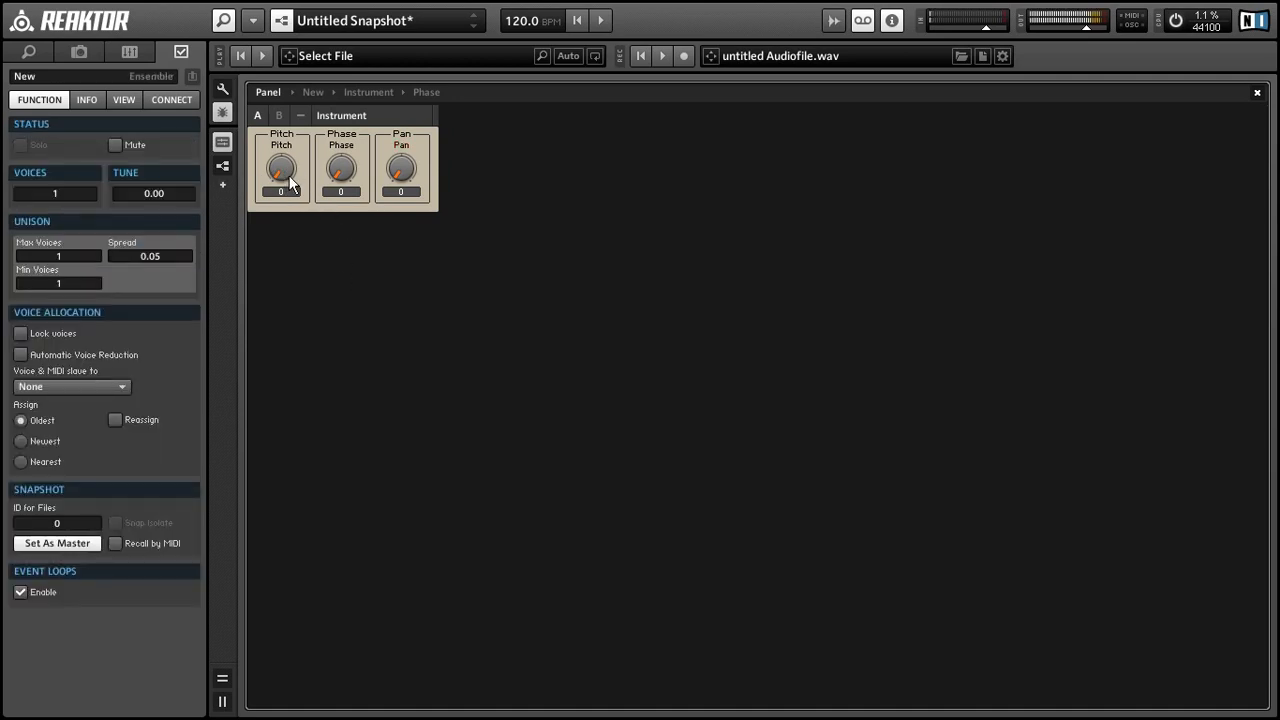
drag(285, 184, 335, 128)
drag(288, 164, 287, 251)
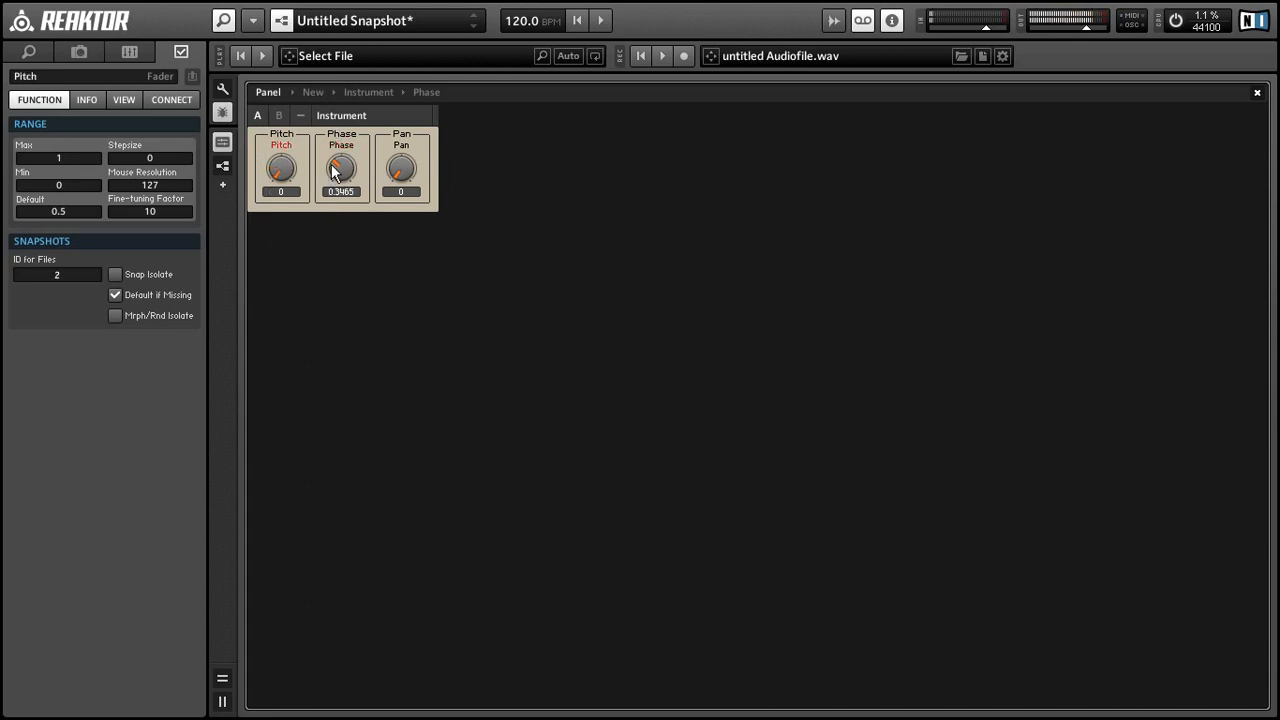
drag(331, 166, 303, 203)
drag(396, 168, 401, 88)
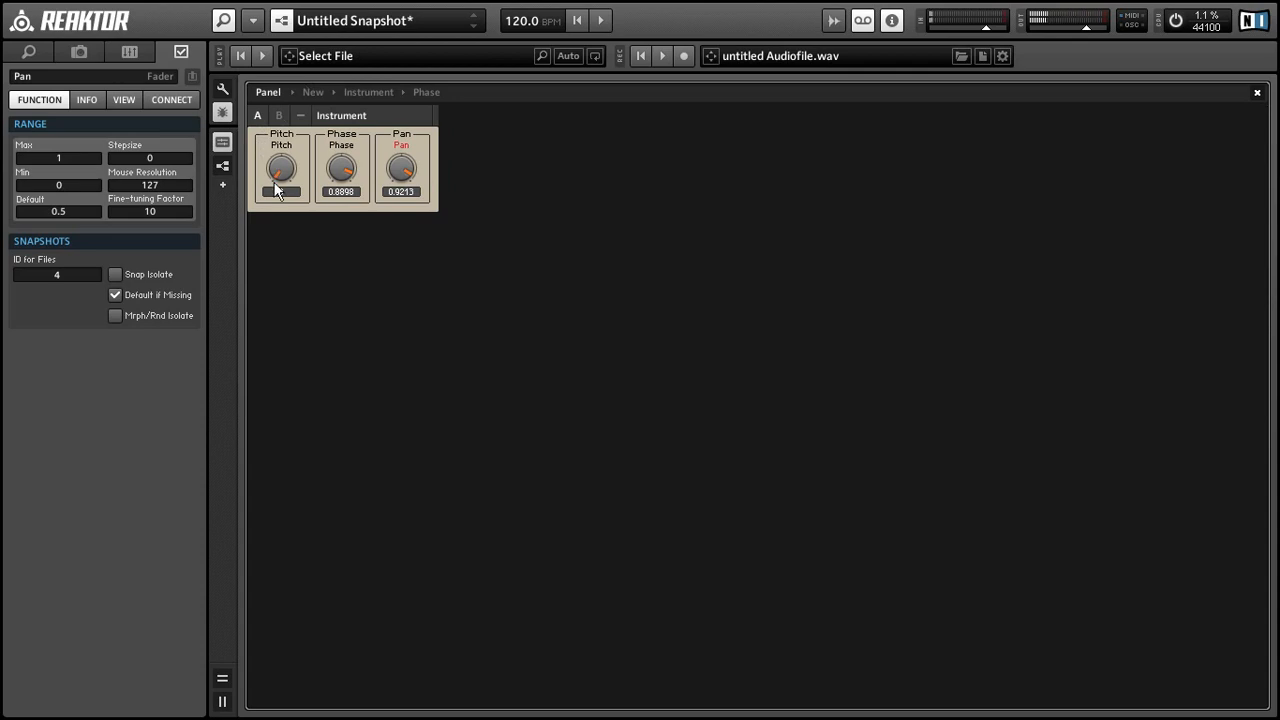
drag(281, 172, 281, 151)
Step: Save super.ens, switch to a new blank ensemble, and open its Instrument structure
click(253, 20)
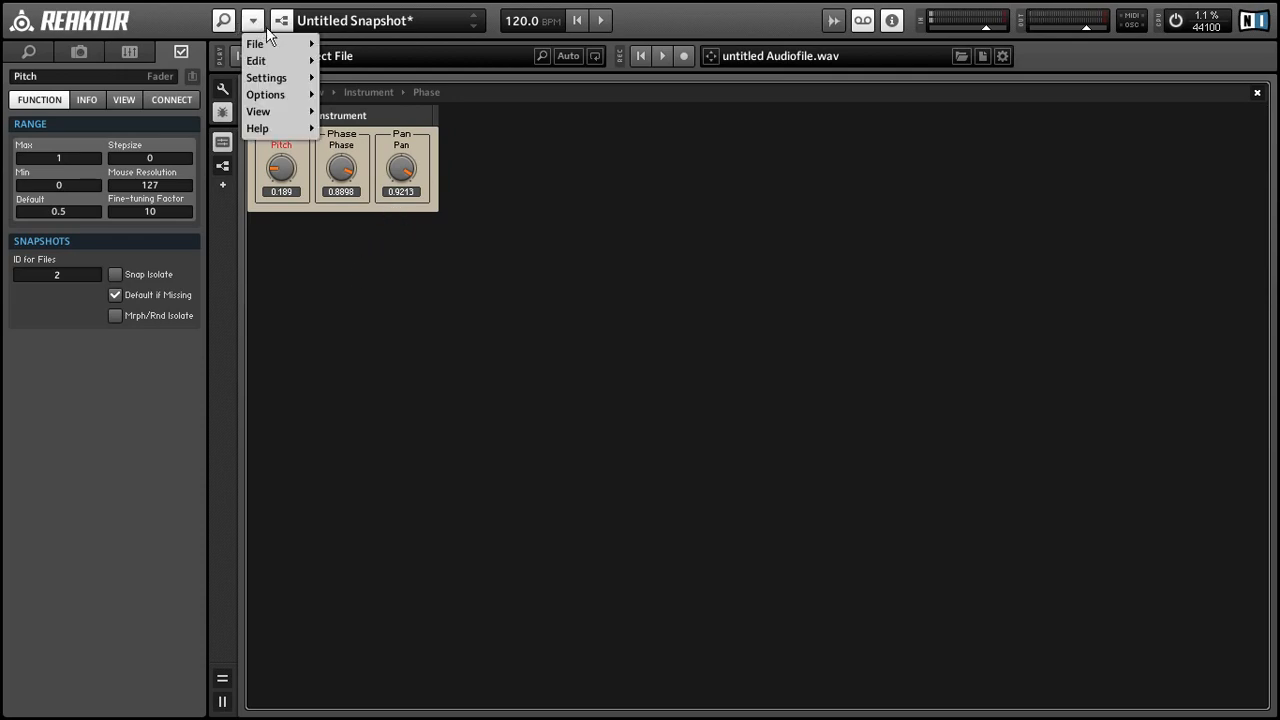
mouse_move(275, 44)
click(338, 61)
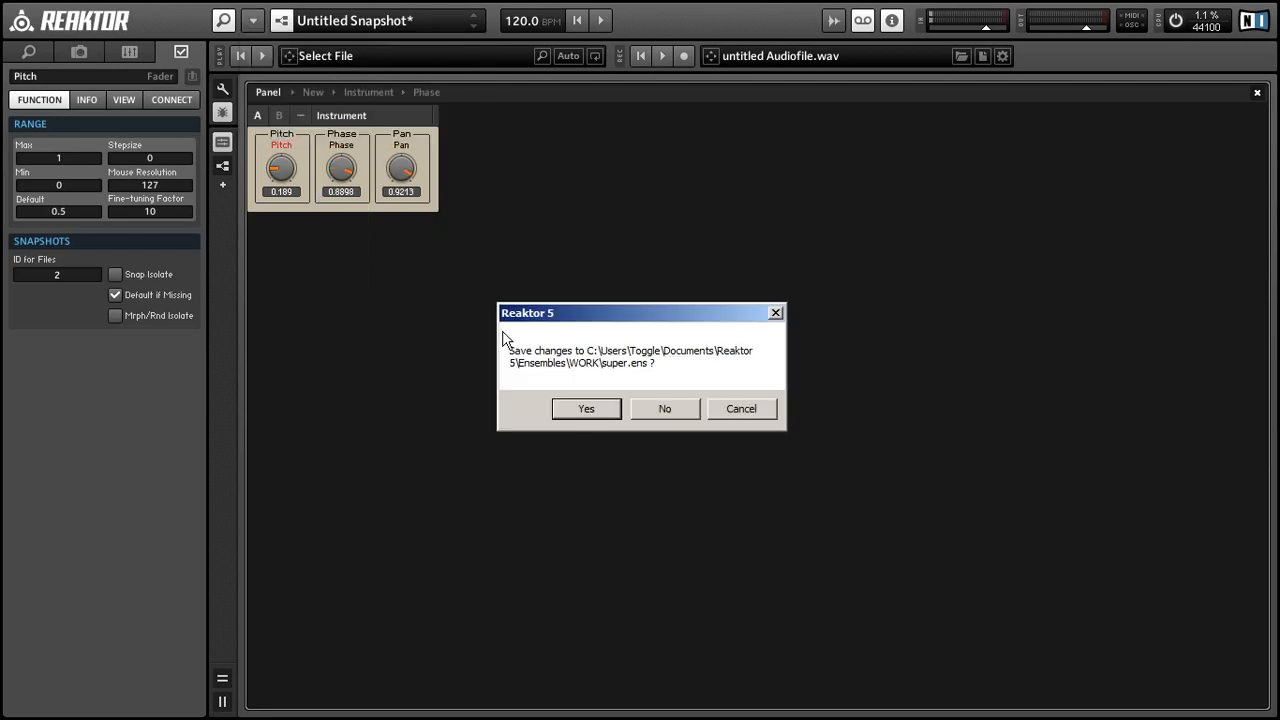
click(611, 413)
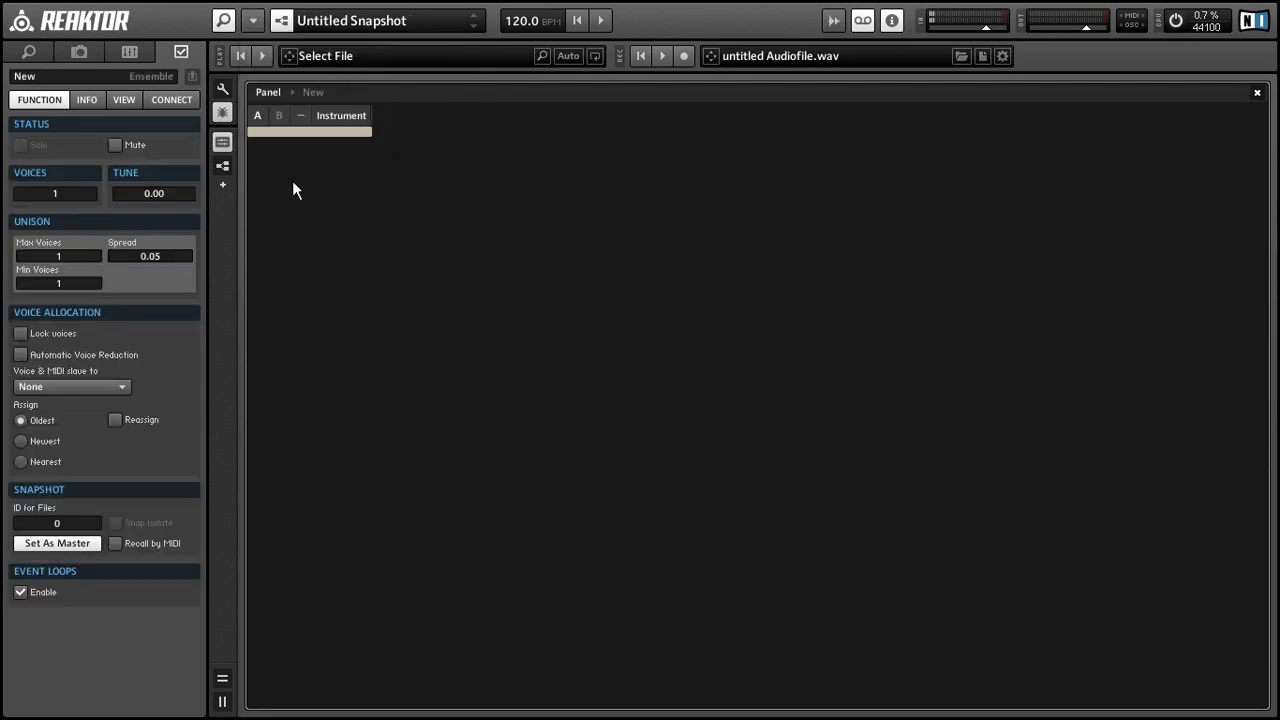
double_click(308, 131)
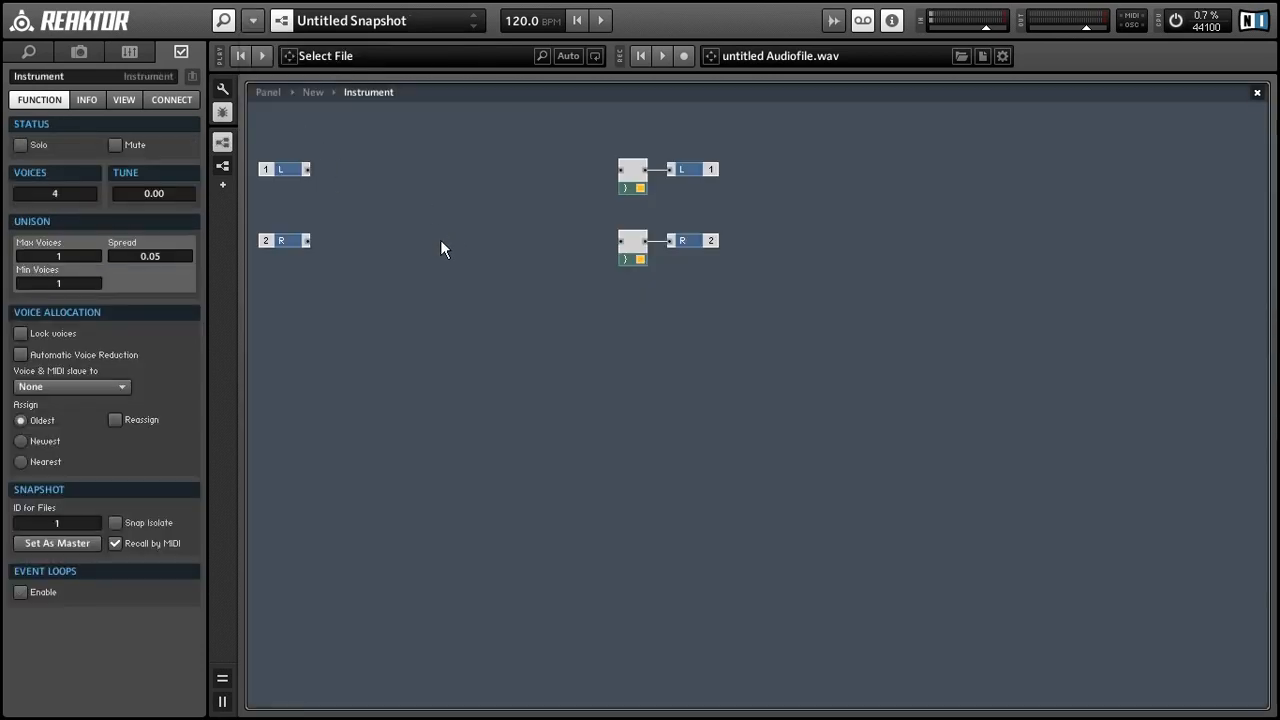
Step: Insert a new 1in1out macro into the Instrument, position it, and open it
right_click(441, 243)
mouse_move(470, 287)
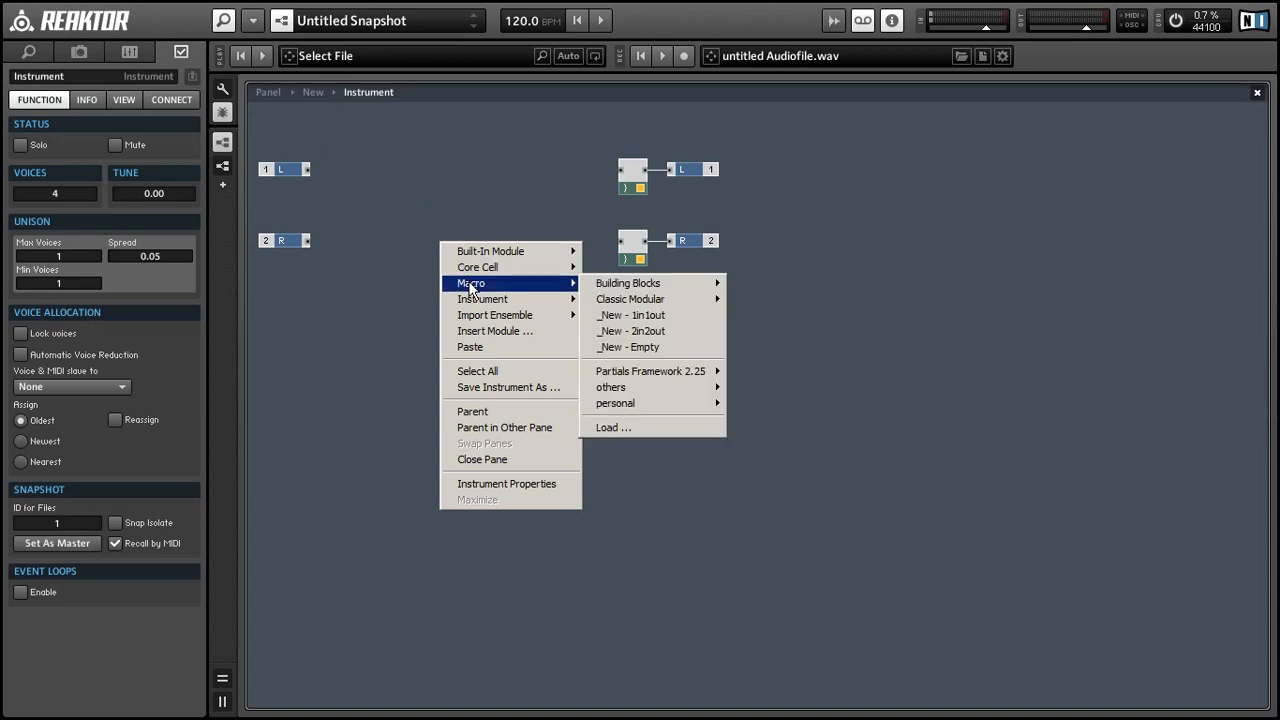
click(600, 316)
click(472, 264)
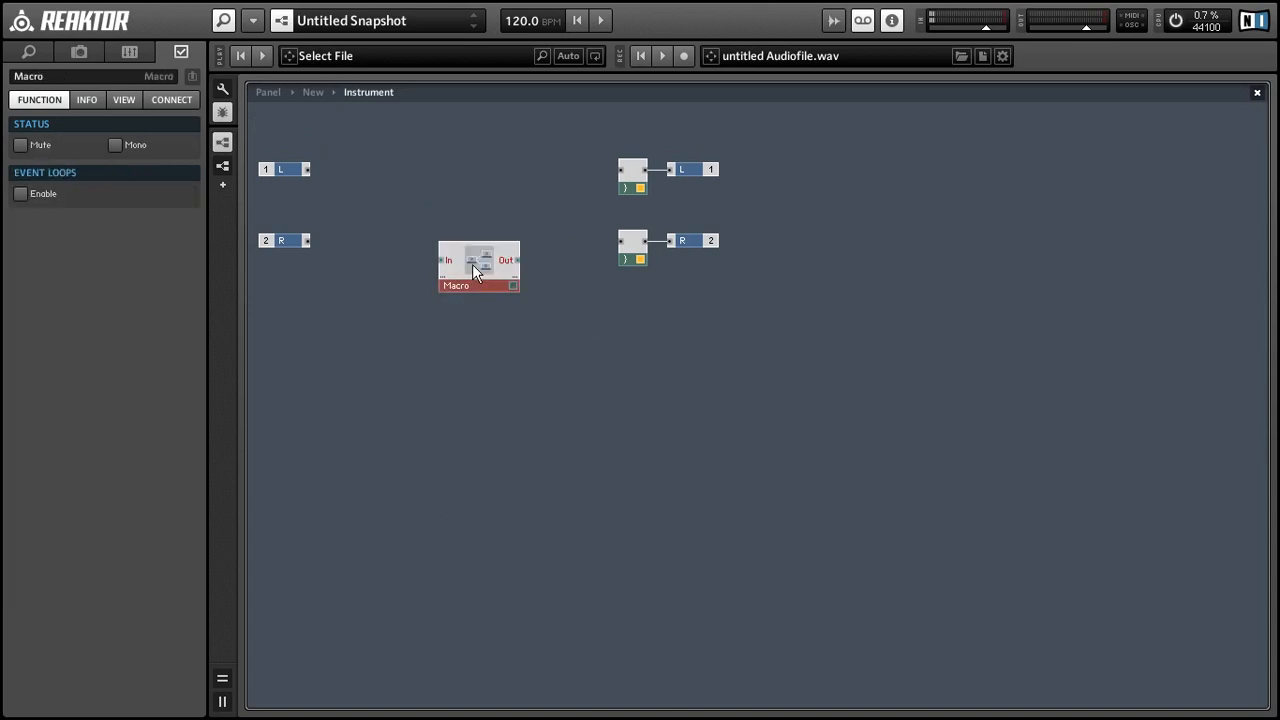
drag(472, 264, 437, 295)
double_click(437, 295)
Step: Place a Voice Info module inside the macro
right_click(427, 280)
mouse_move(477, 287)
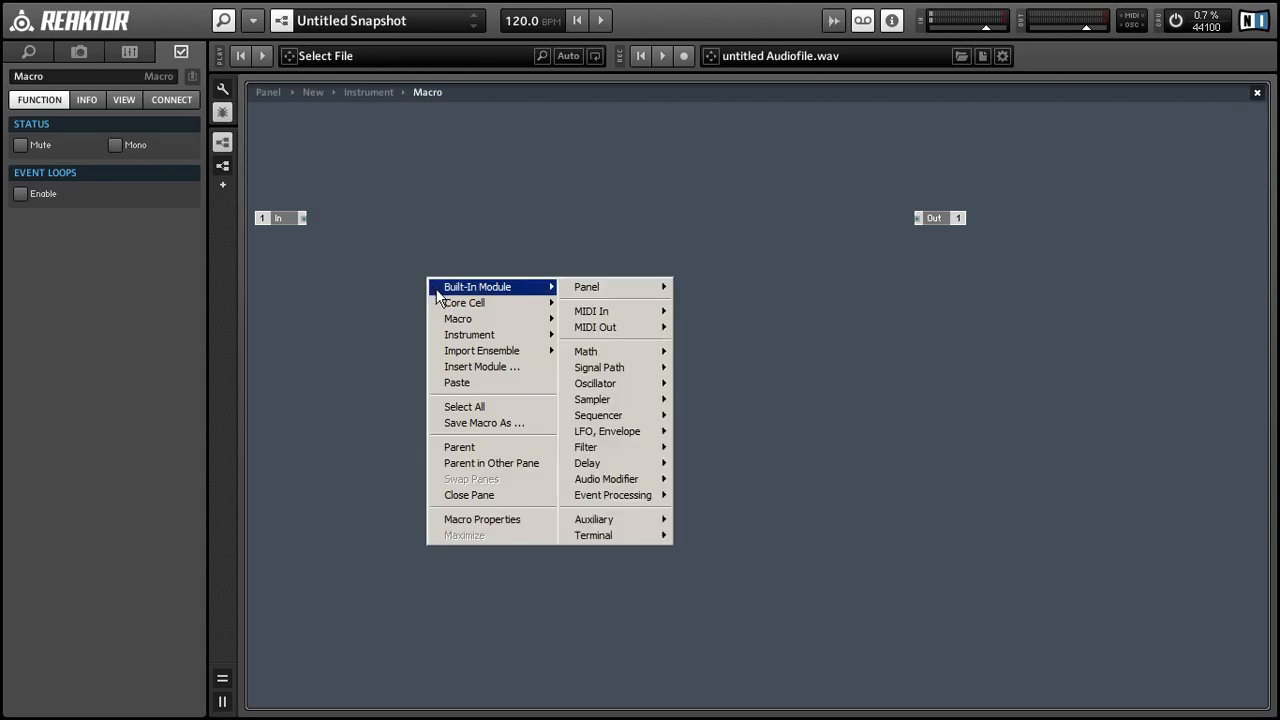
mouse_move(594, 519)
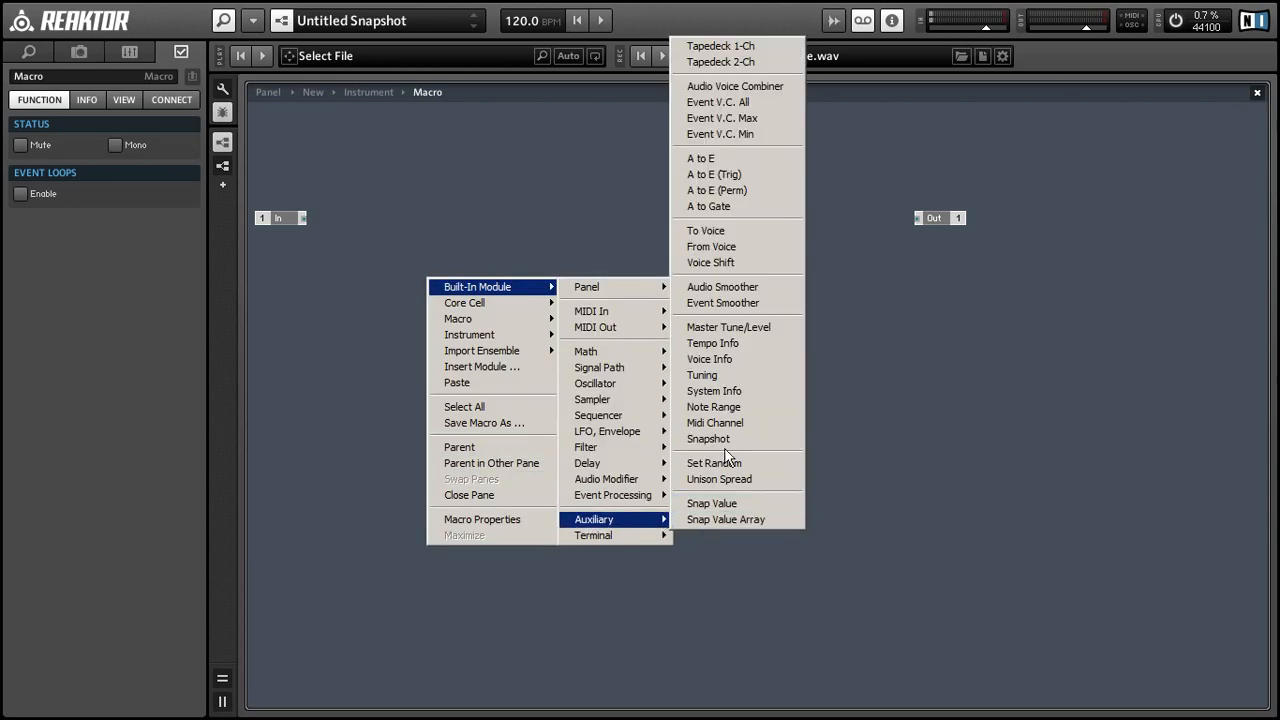
click(711, 359)
click(630, 398)
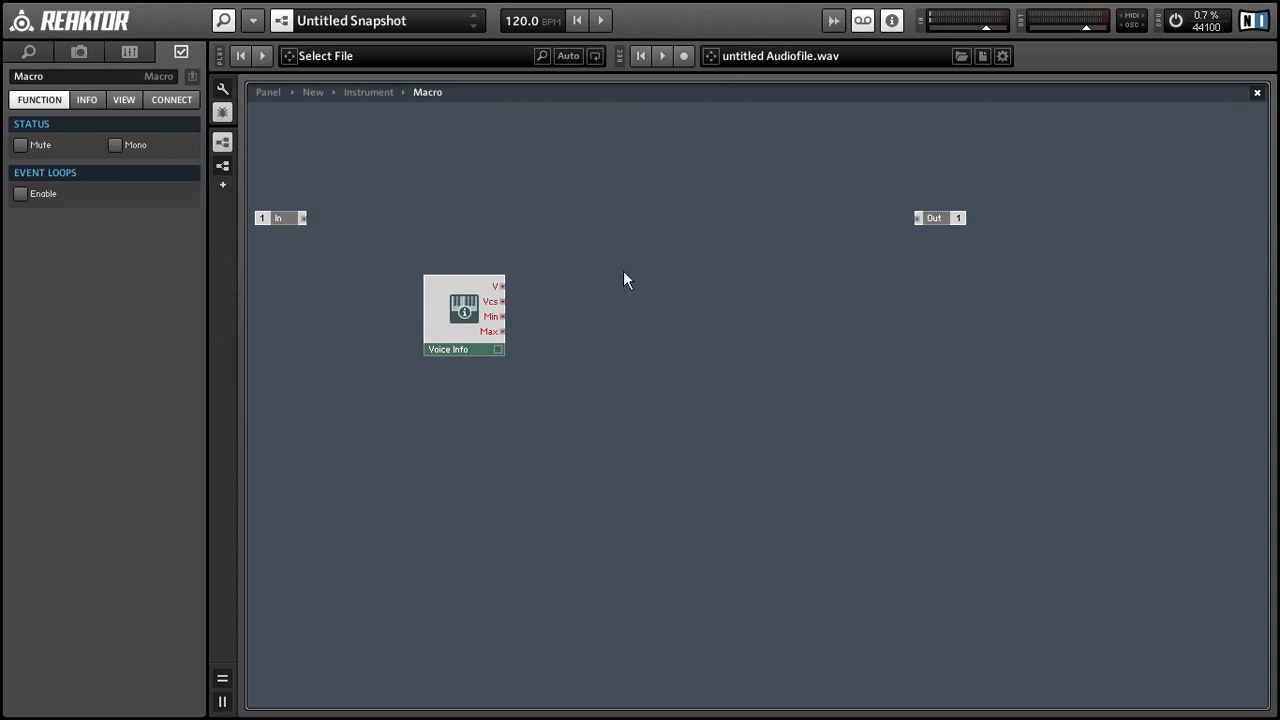
right_click(561, 213)
Step: Add an always-active Numeric Readout and connect Voice Info's V output to it
mouse_move(640, 220)
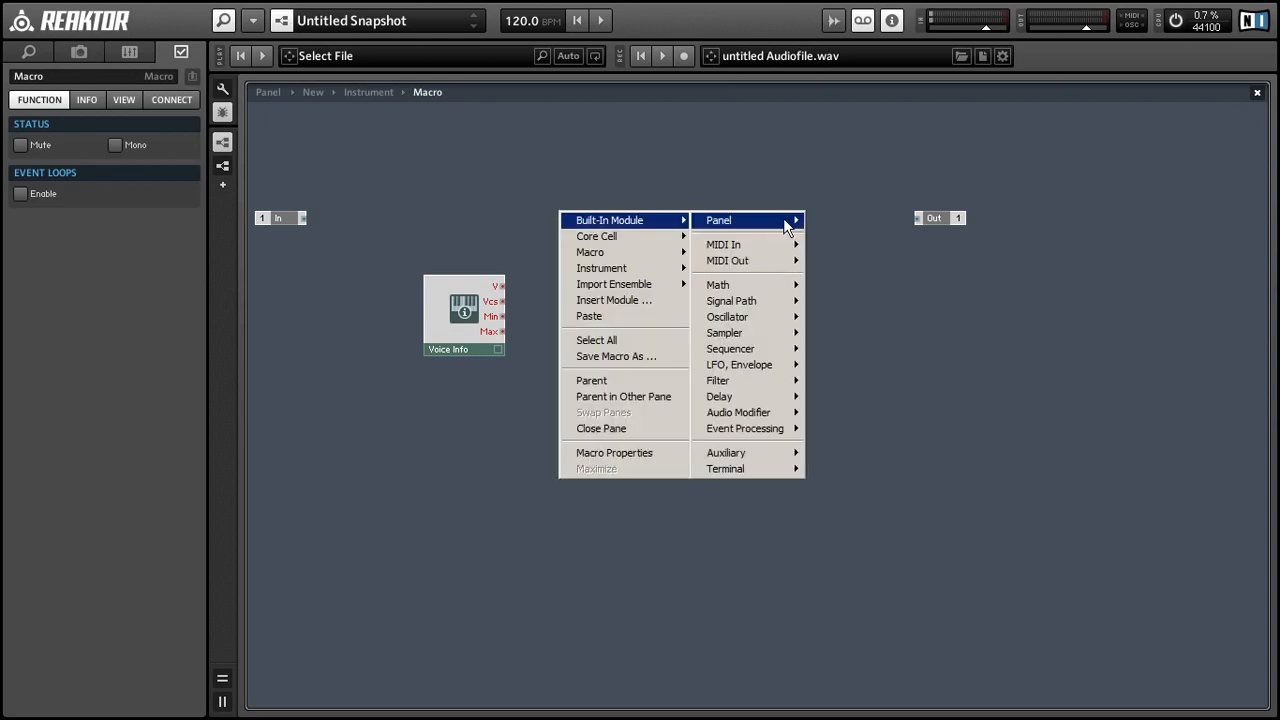
mouse_move(785, 225)
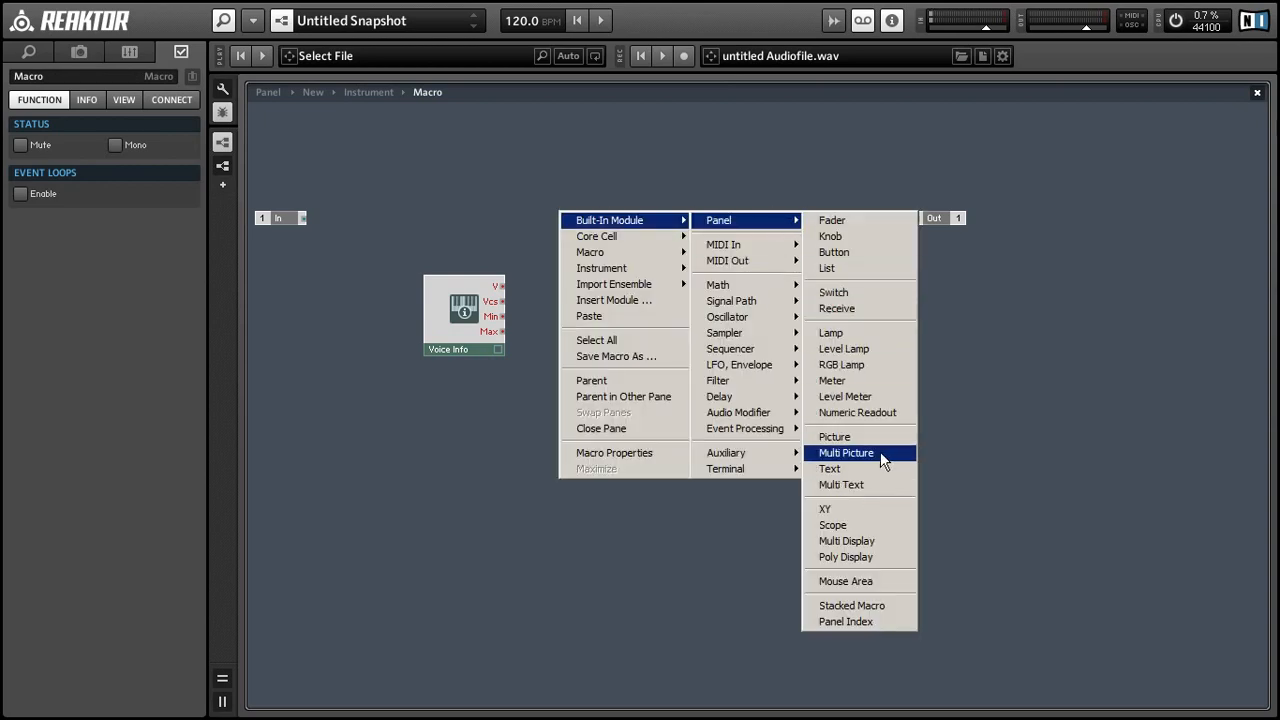
click(857, 412)
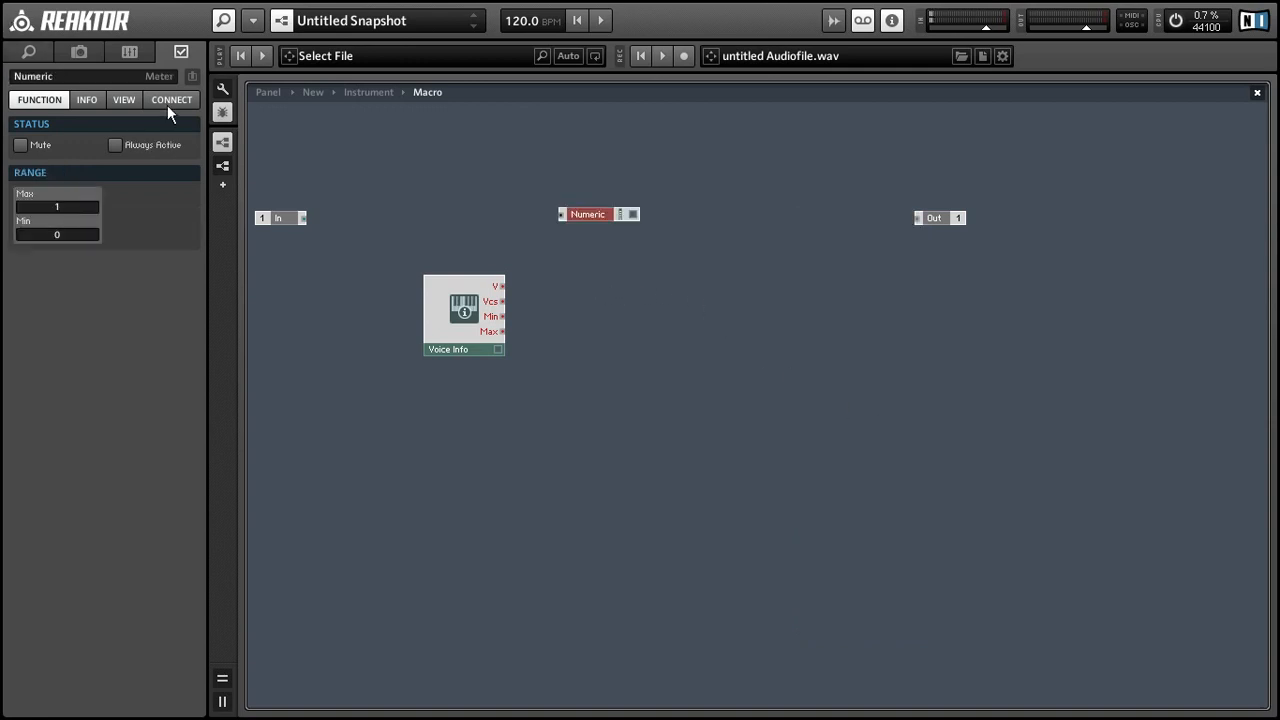
click(186, 146)
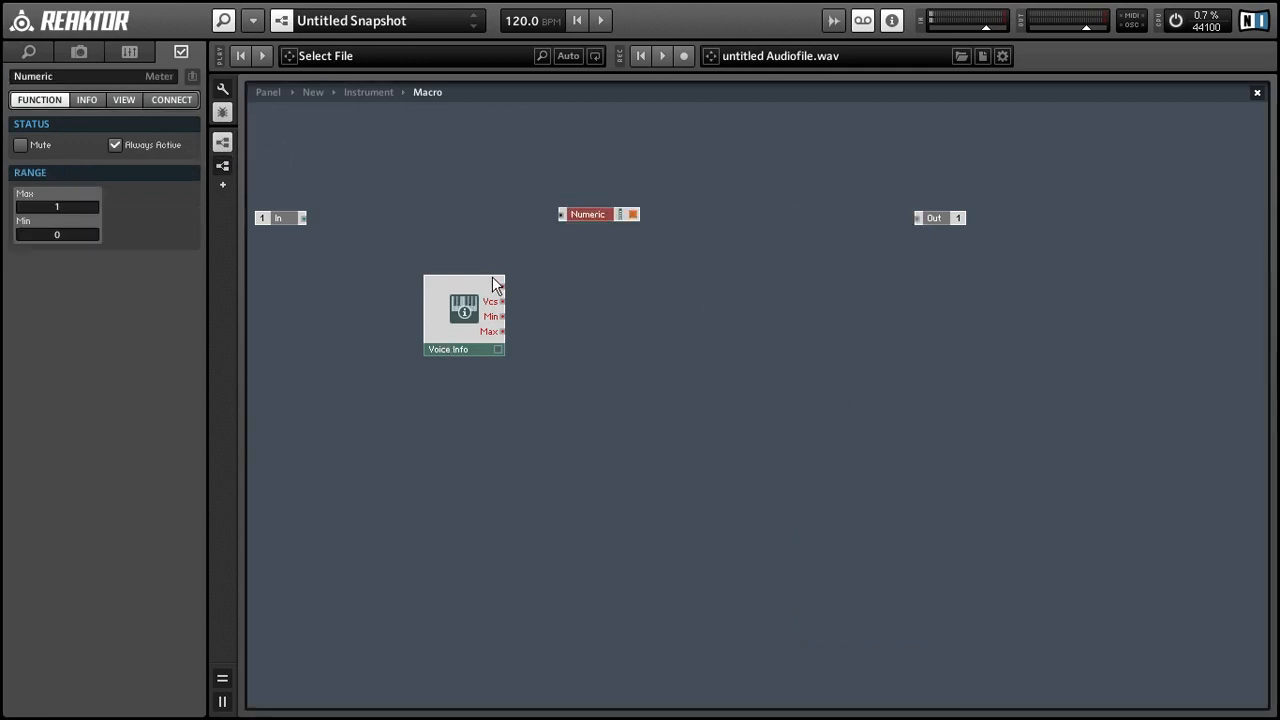
drag(501, 286, 577, 224)
mouse_move(539, 244)
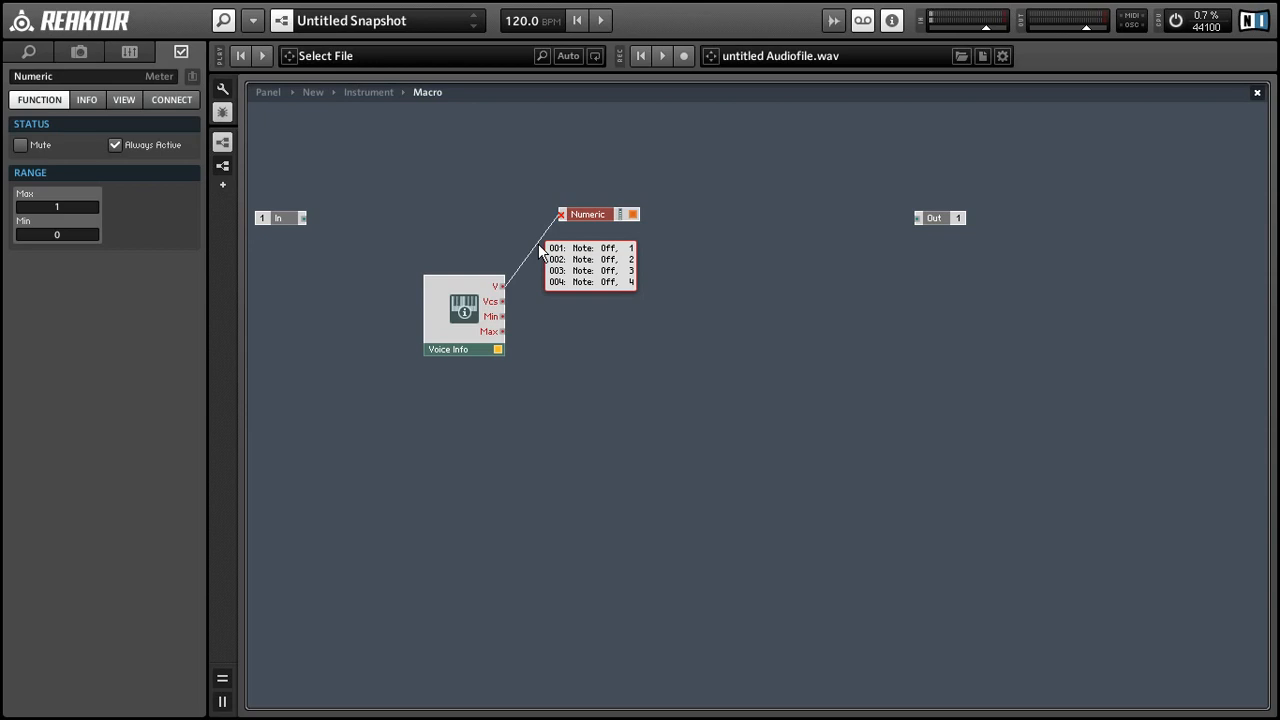
click(562, 265)
right_click(592, 258)
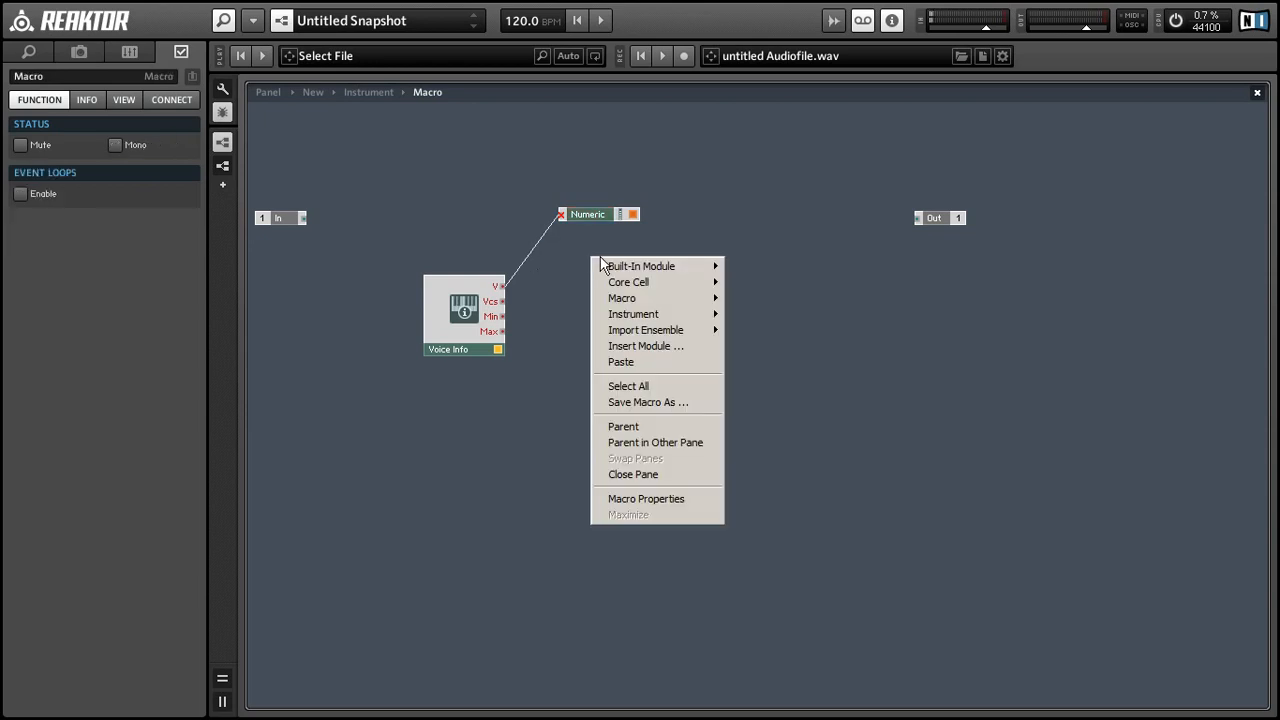
Step: Insert a Subtract fed by V and a constant 1, sending its output to the readout
mouse_move(608, 268)
mouse_move(755, 331)
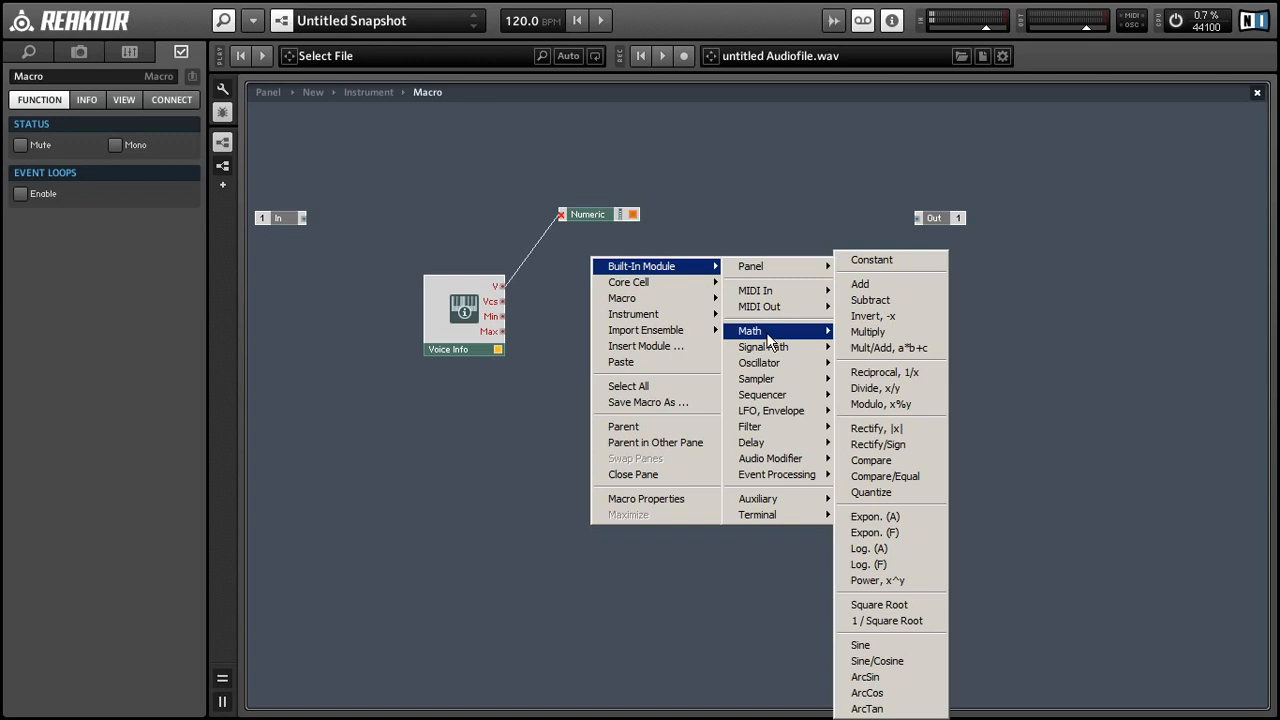
click(880, 300)
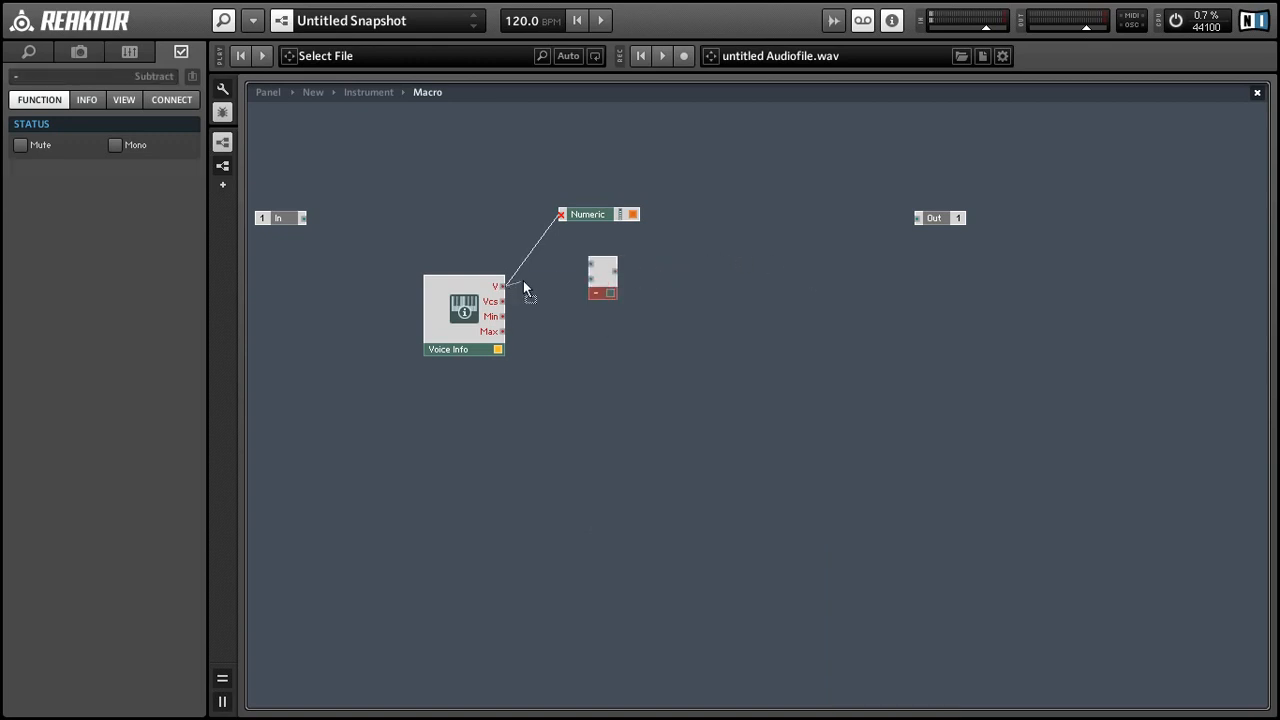
drag(577, 260, 635, 319)
right_click(626, 299)
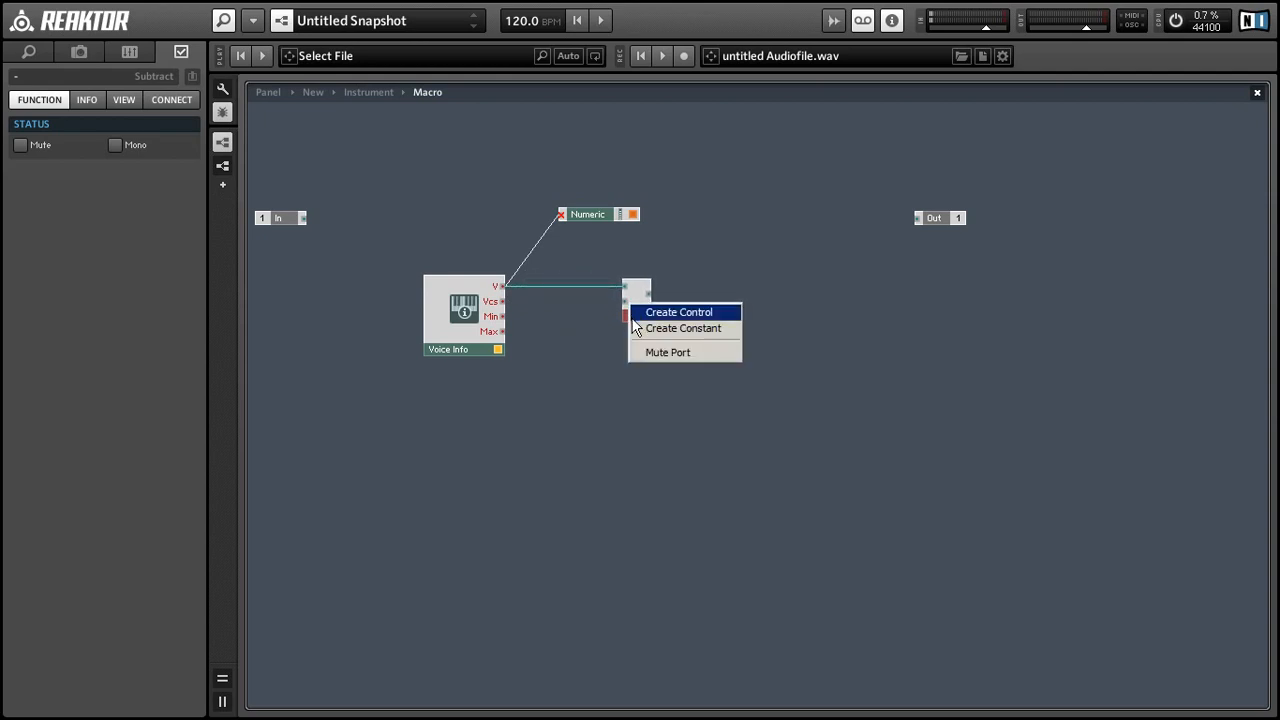
click(683, 327)
drag(544, 300, 637, 295)
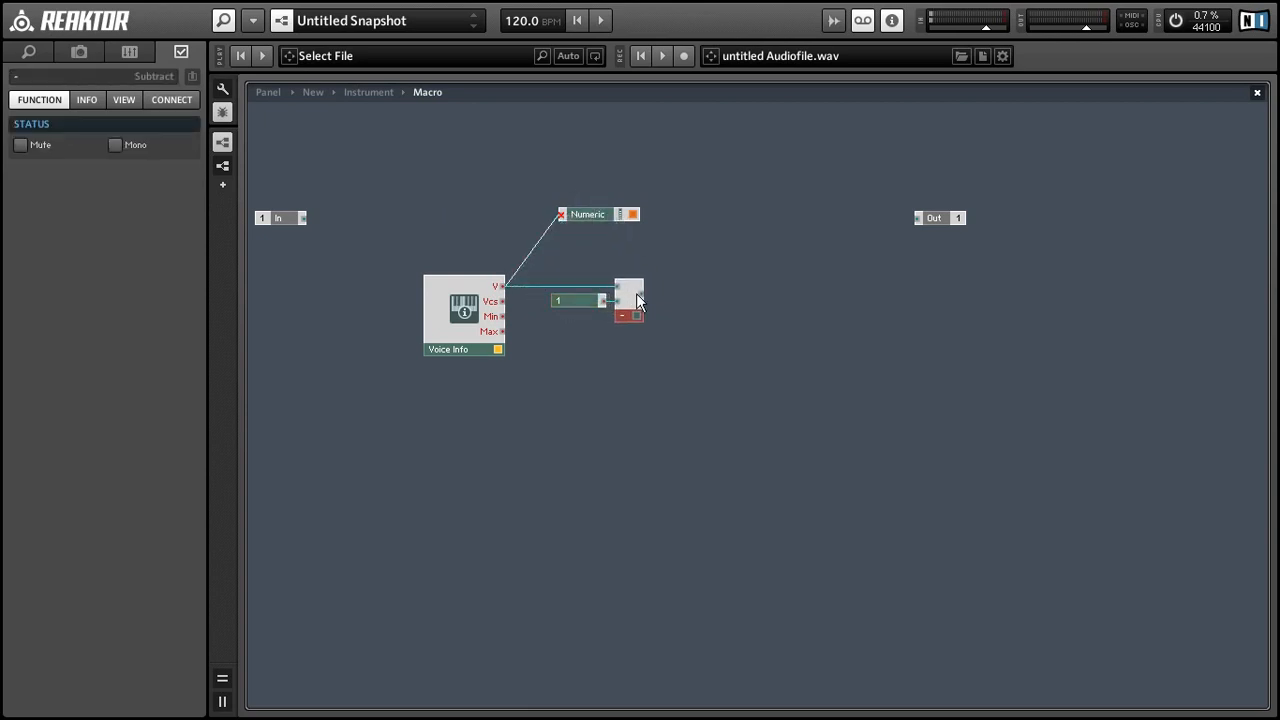
drag(600, 226, 562, 215)
Step: Rearrange the modules and wire Voice Info's Vcs into the second Subtract with the constant
mouse_move(586, 243)
click(583, 303)
drag(583, 303, 556, 330)
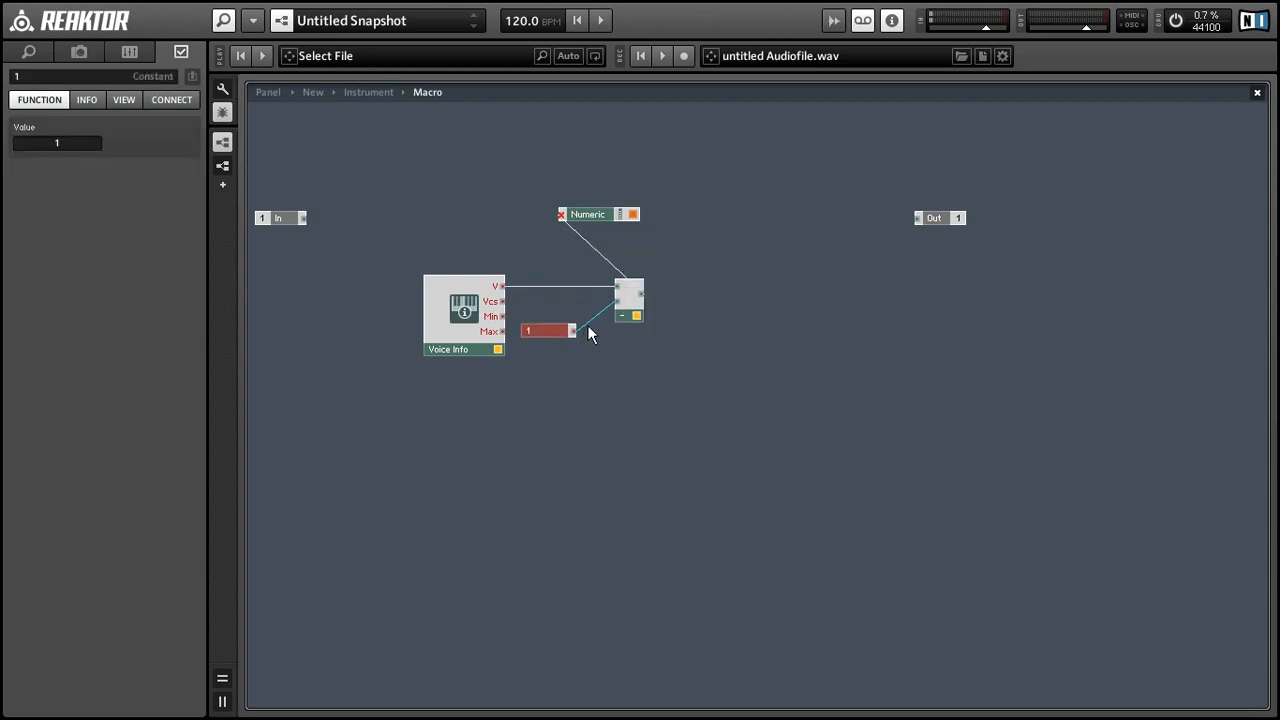
drag(629, 309, 609, 328)
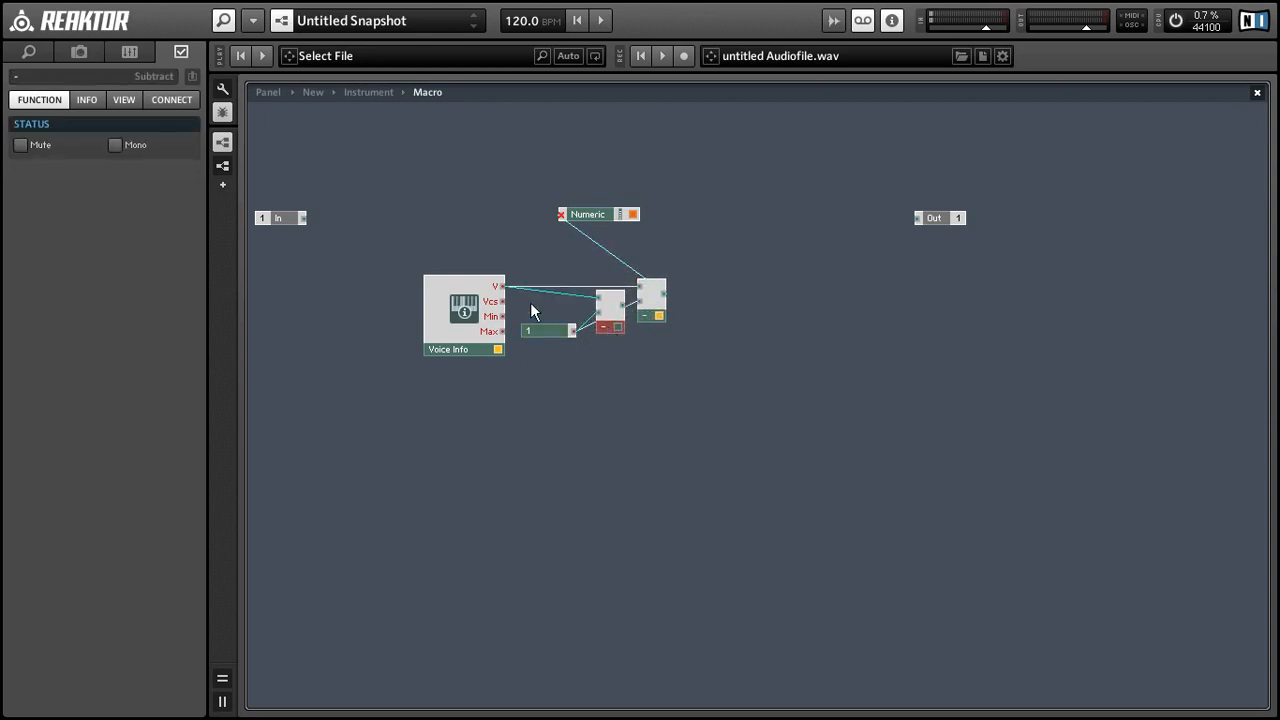
drag(502, 301, 564, 302)
click(688, 284)
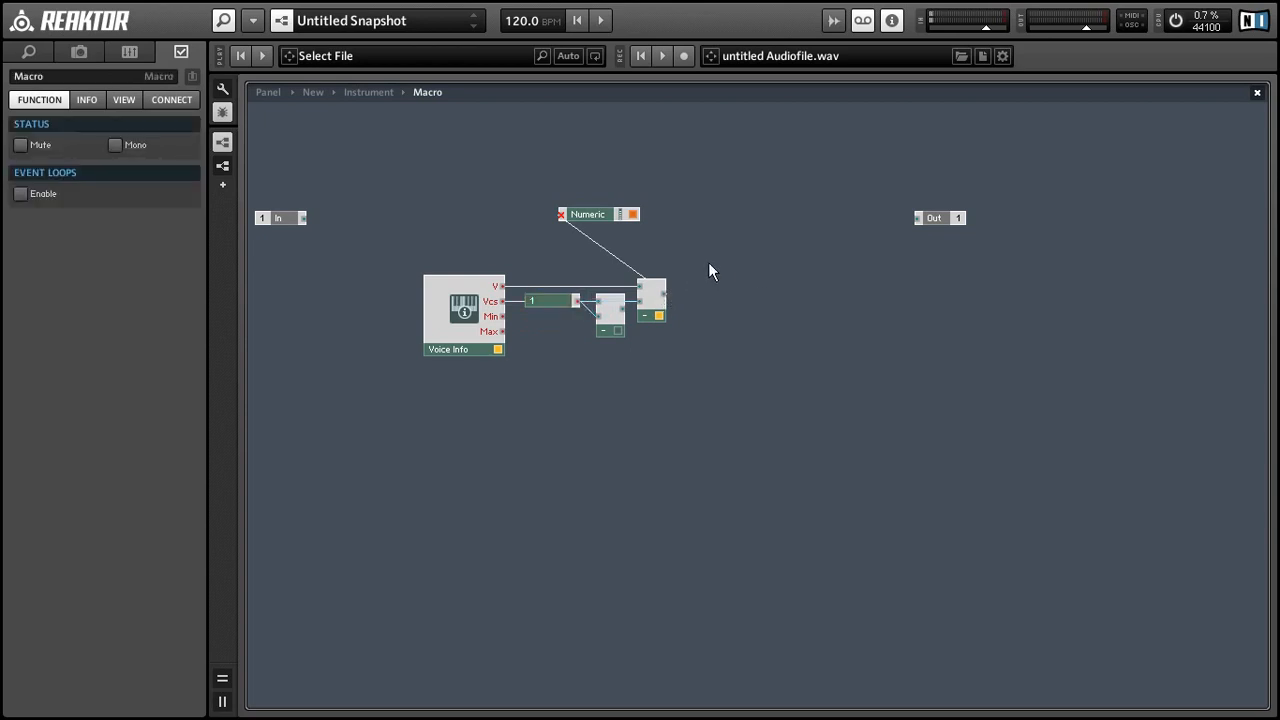
Step: Insert a 1/x module and wire the subtract output into it
right_click(709, 265)
mouse_move(736, 276)
mouse_move(862, 340)
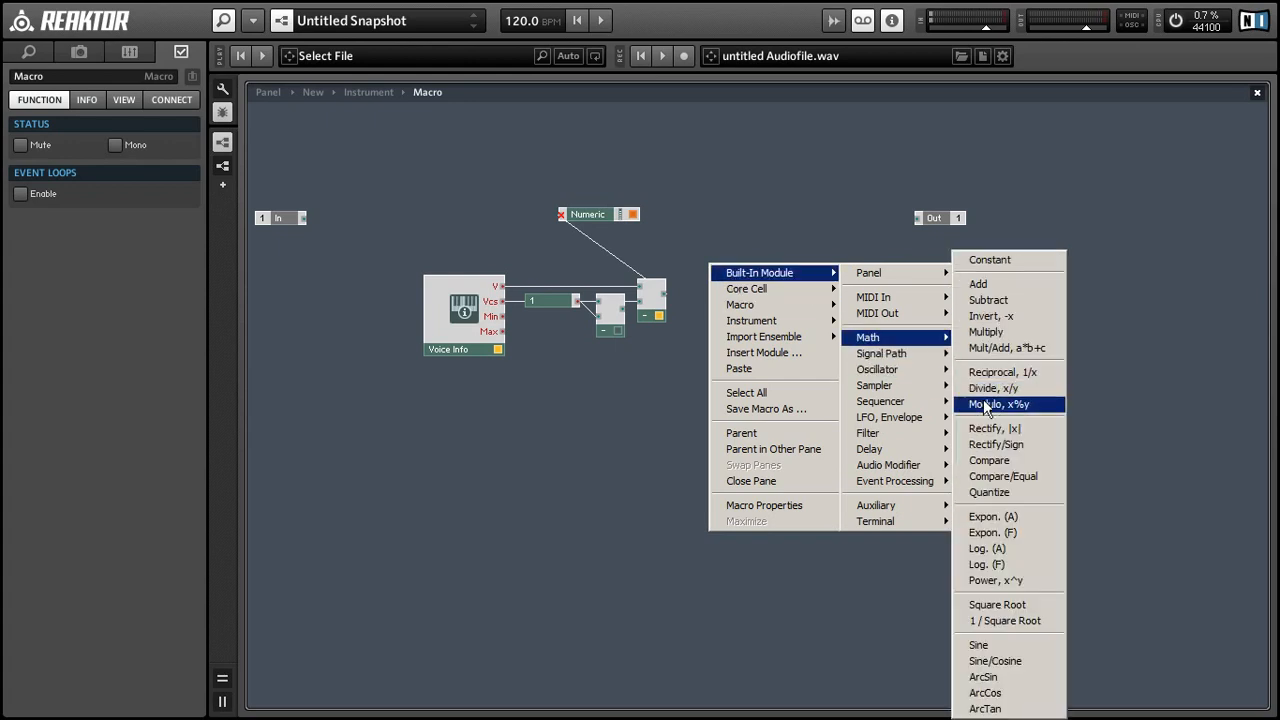
click(997, 372)
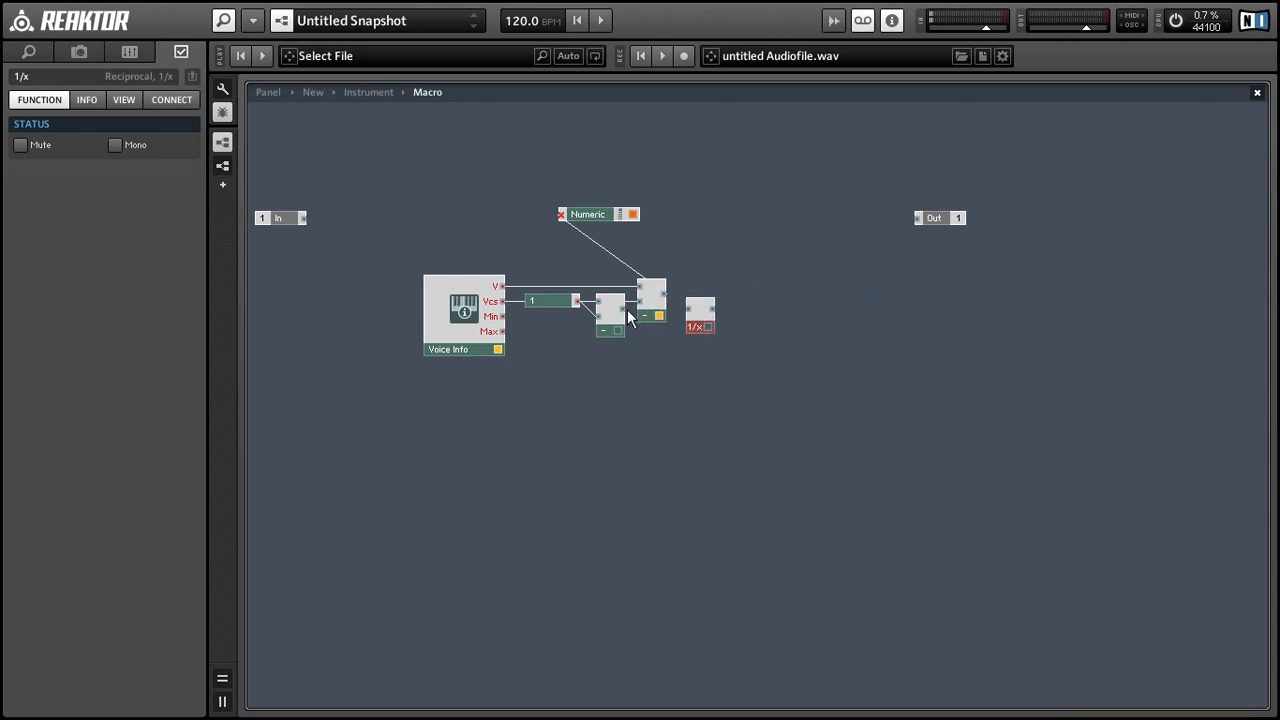
drag(627, 310, 668, 317)
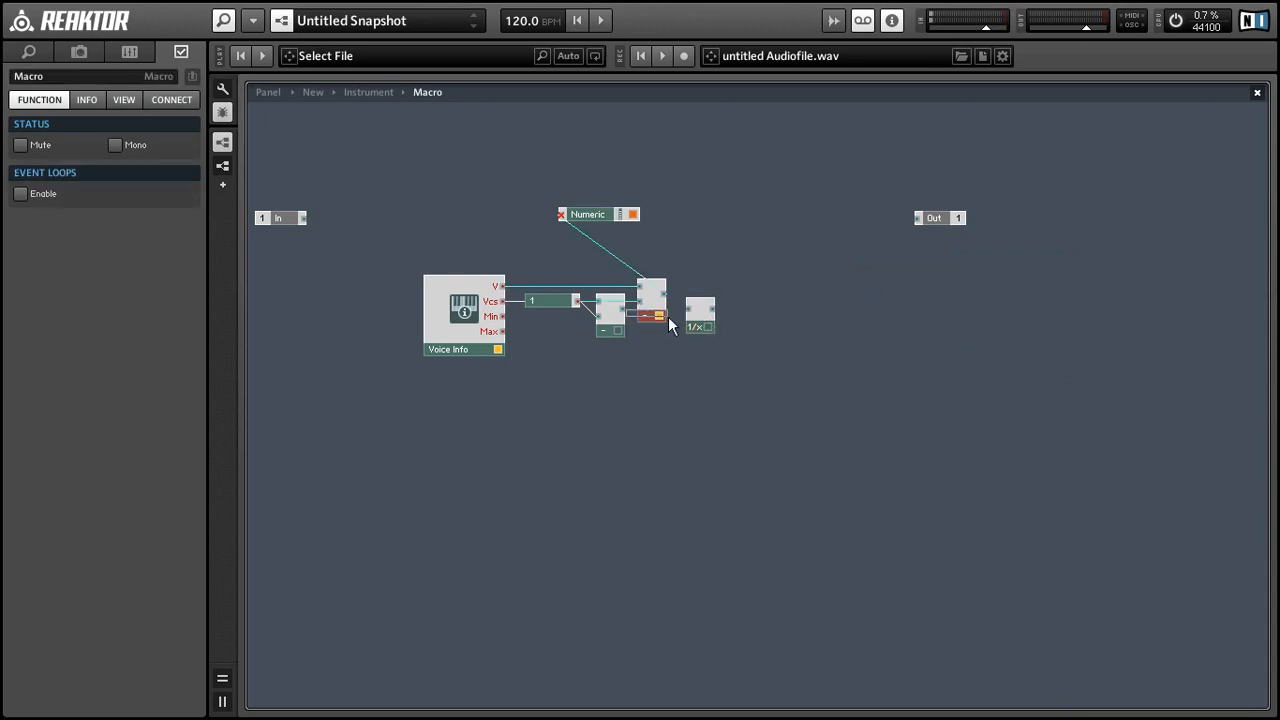
click(618, 327)
drag(622, 309, 688, 311)
click(740, 304)
Step: Add a Multiply fed by the subtract and 1/x, with the Numeric readout beside it
right_click(731, 258)
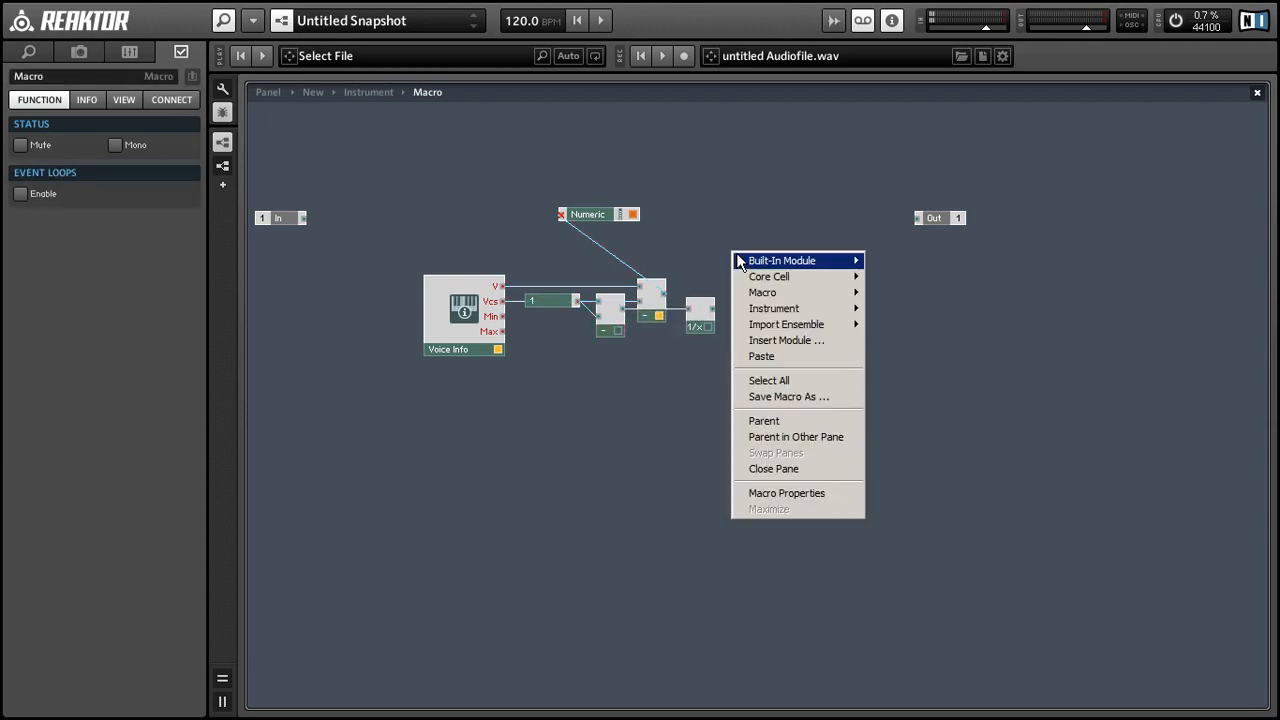
mouse_move(775, 262)
mouse_move(913, 330)
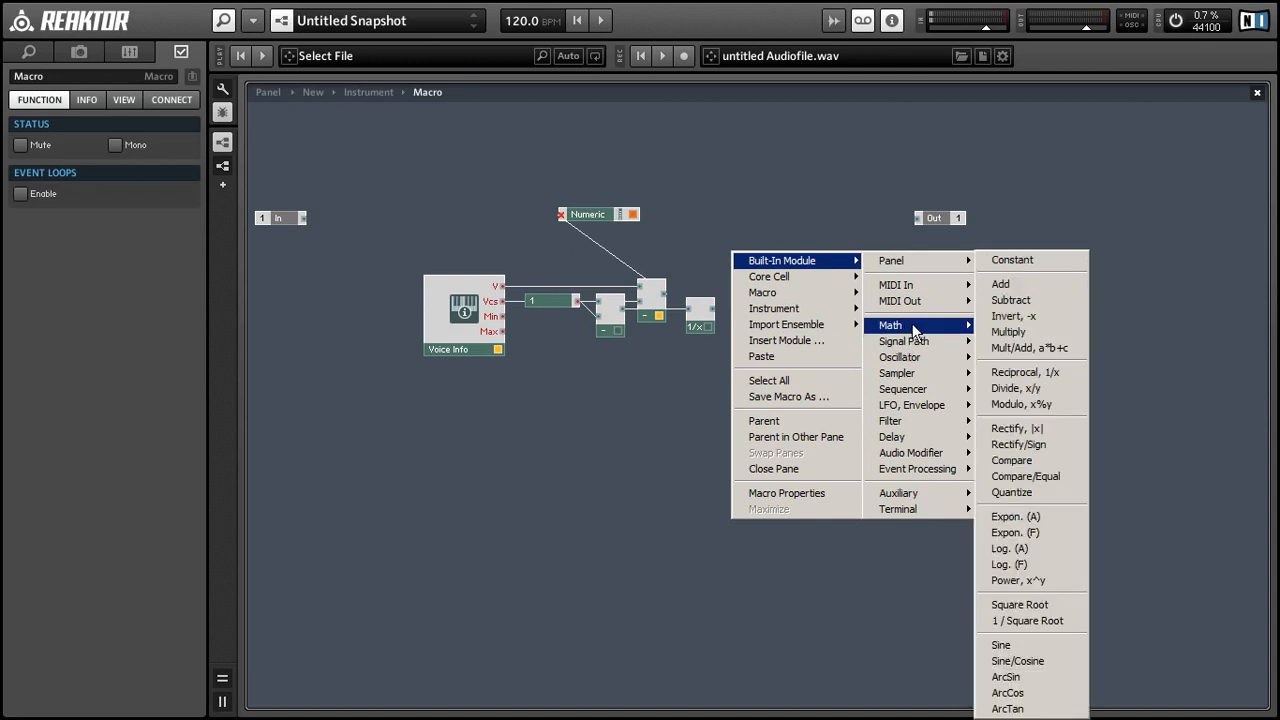
click(1008, 332)
drag(664, 293, 733, 260)
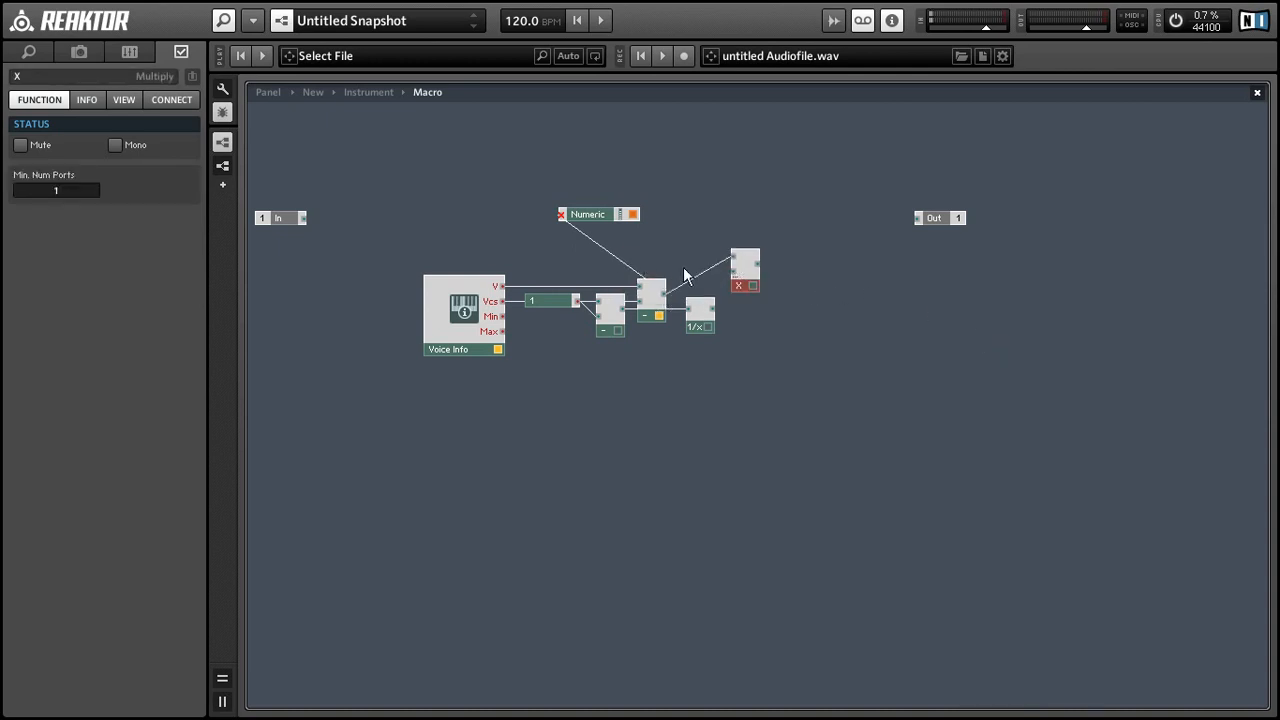
drag(712, 316, 820, 303)
click(804, 337)
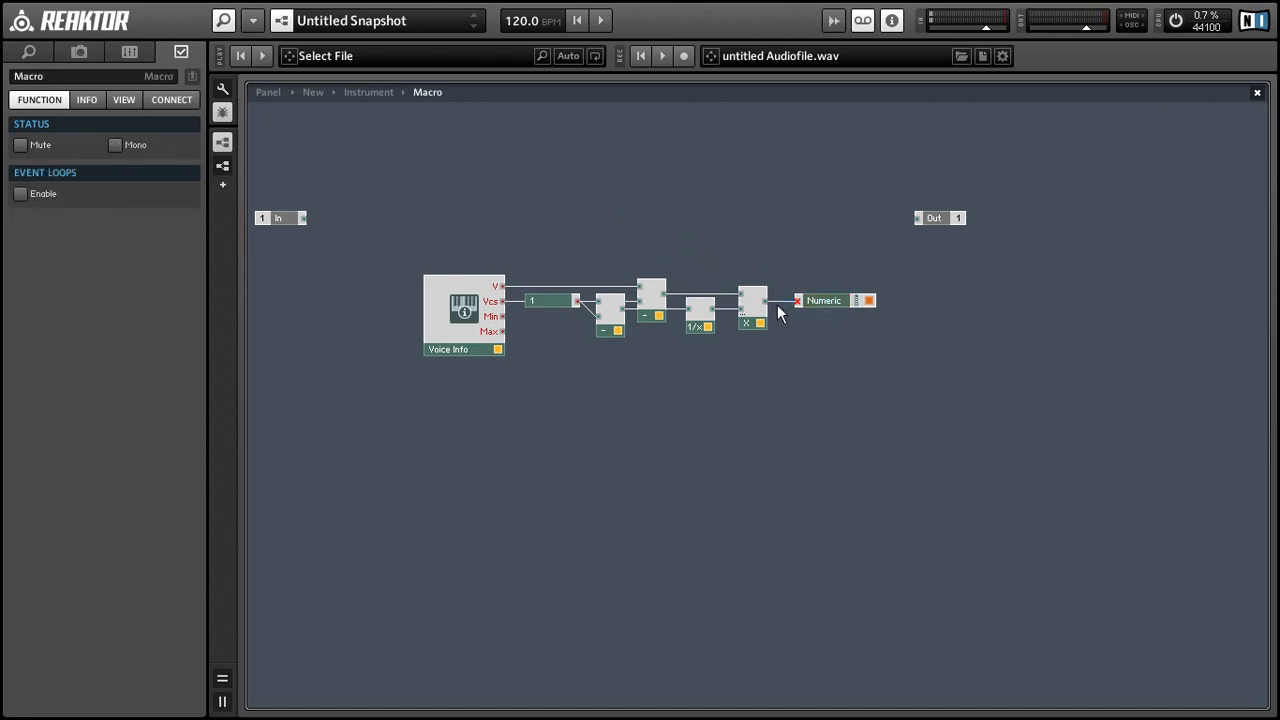
mouse_move(779, 313)
drag(819, 298, 811, 297)
click(800, 333)
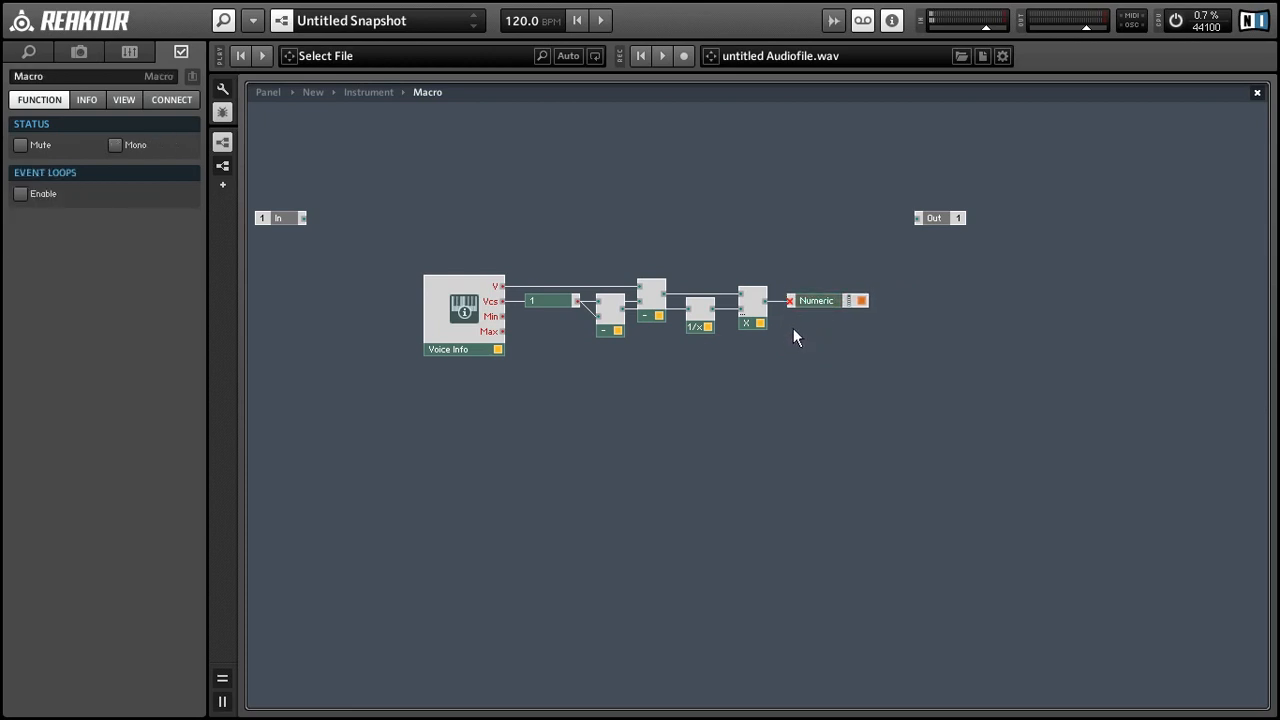
Step: Add a Knob and a second Multiply module, placing the knob beside the multiplier
right_click(608, 364)
mouse_move(660, 371)
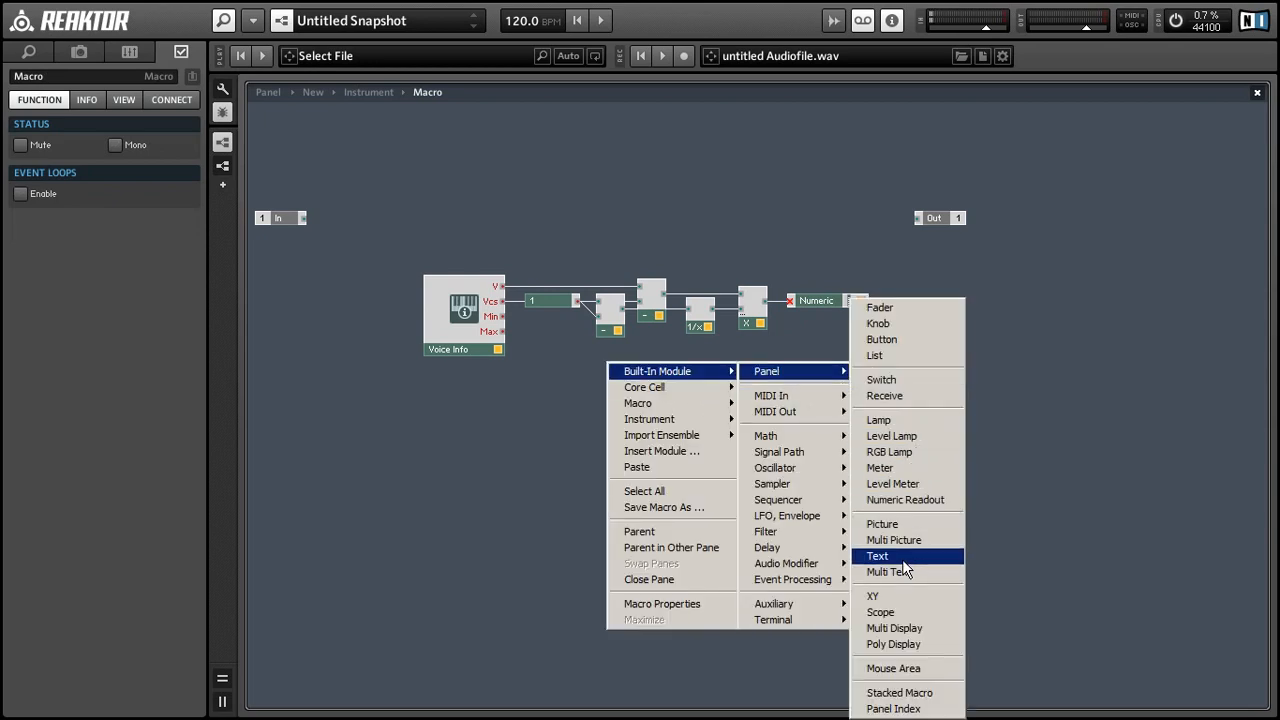
click(907, 321)
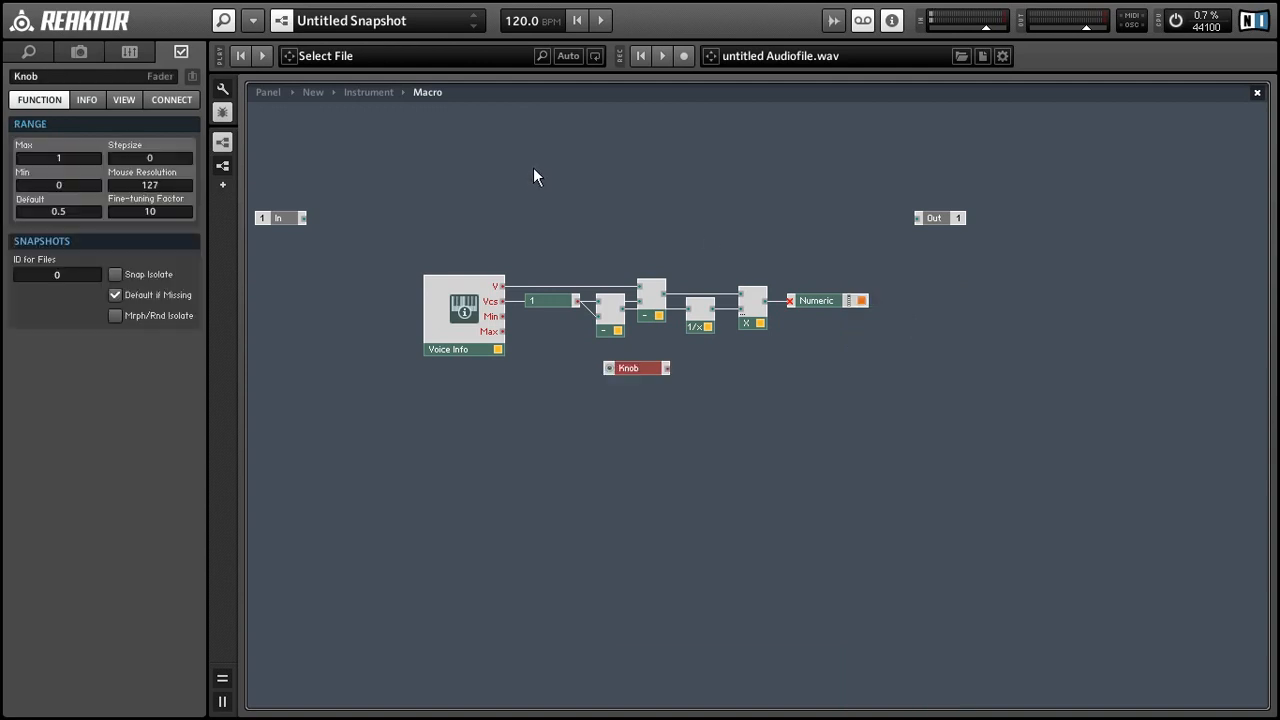
right_click(719, 418)
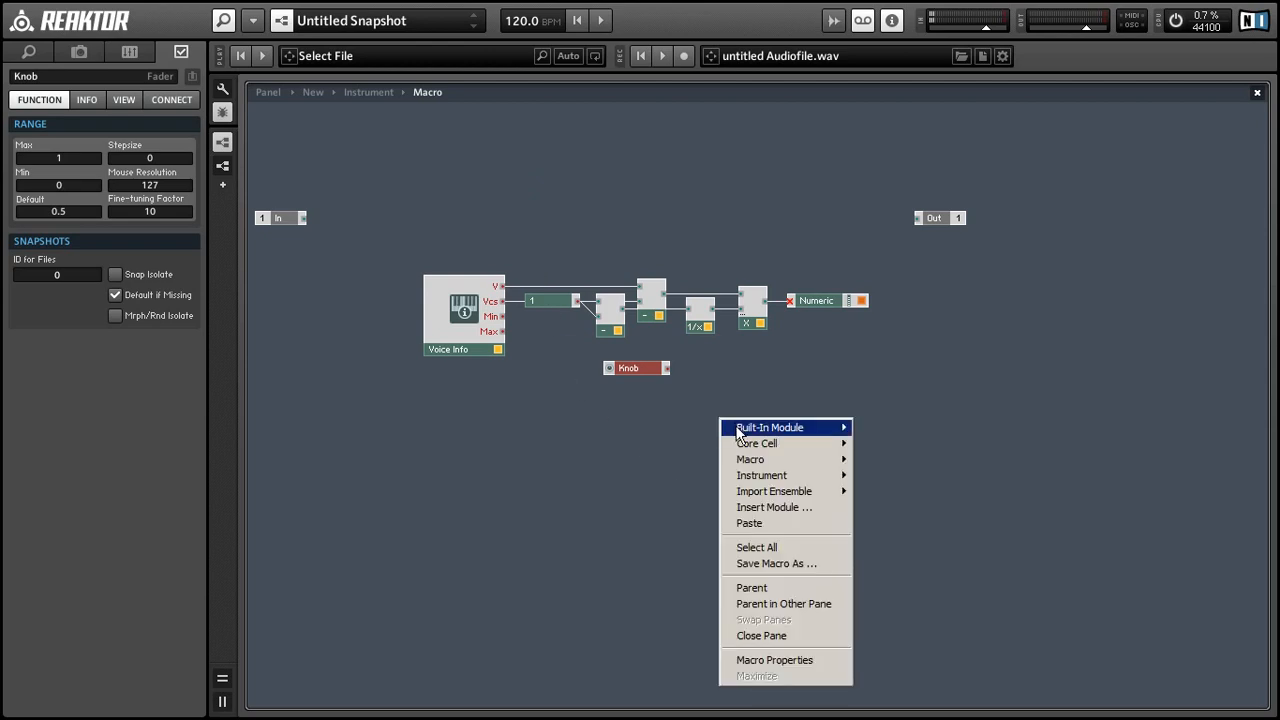
mouse_move(812, 430)
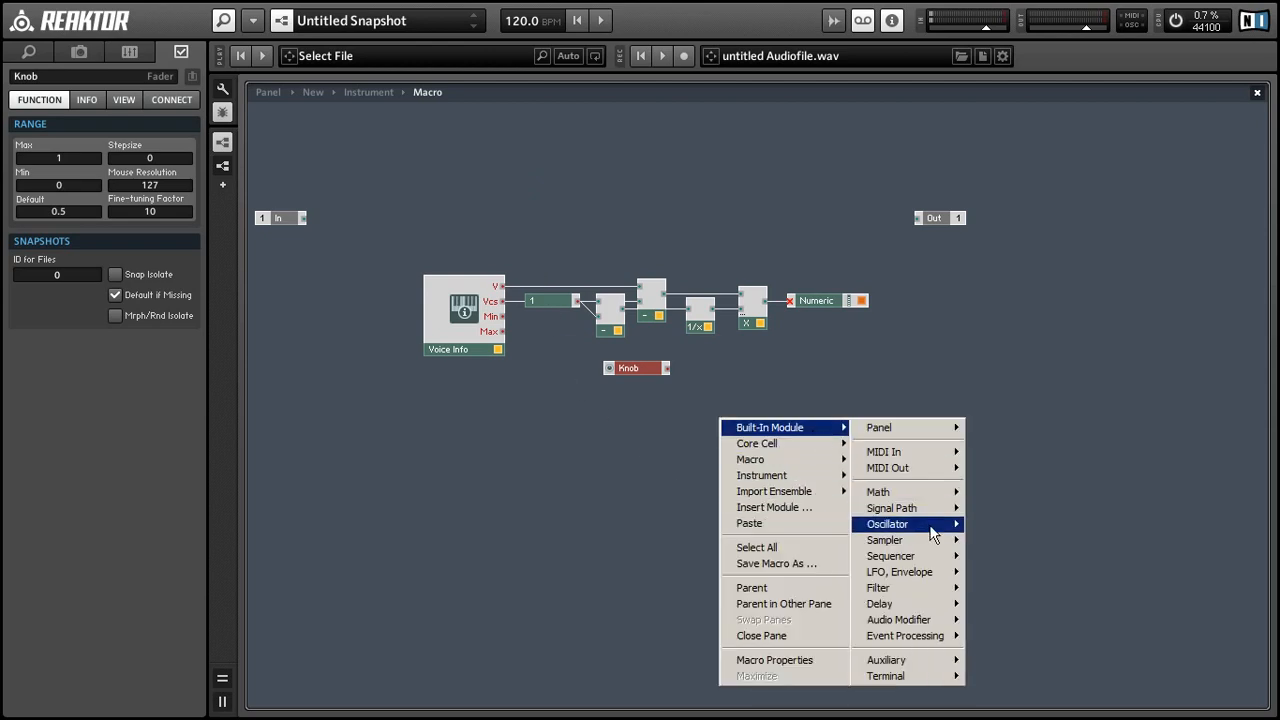
mouse_move(933, 493)
click(1018, 117)
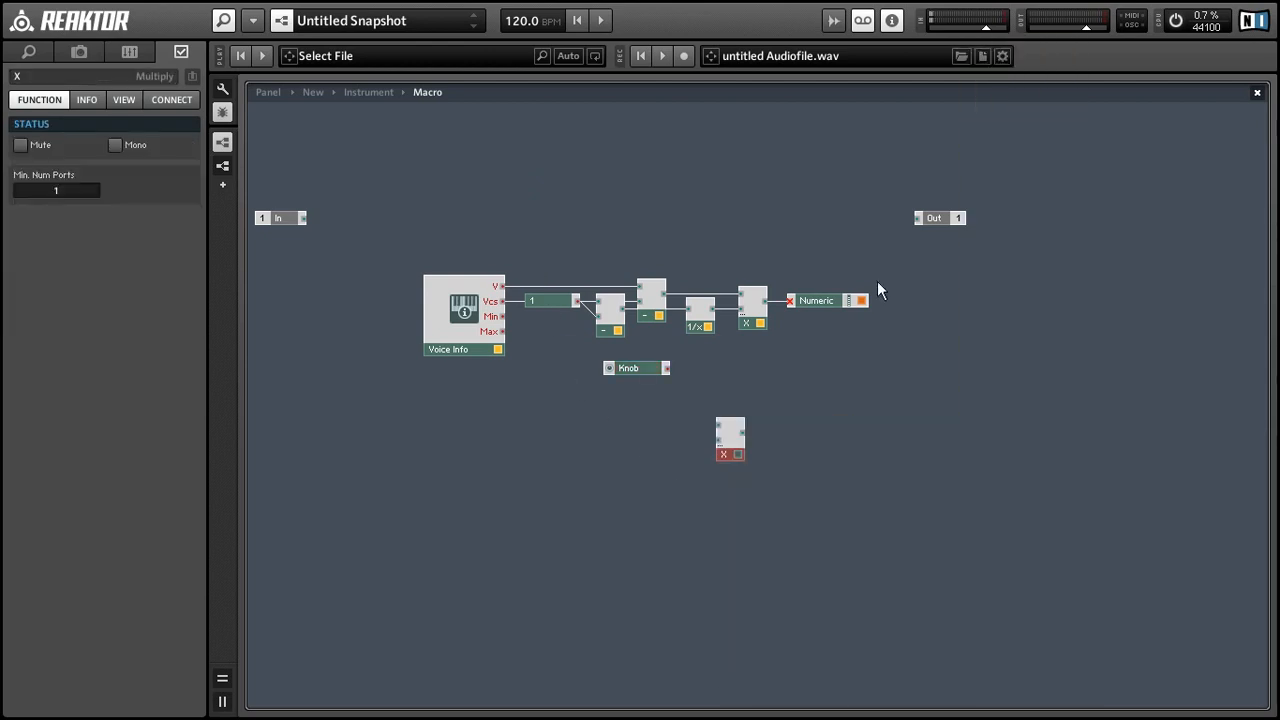
drag(641, 366, 678, 455)
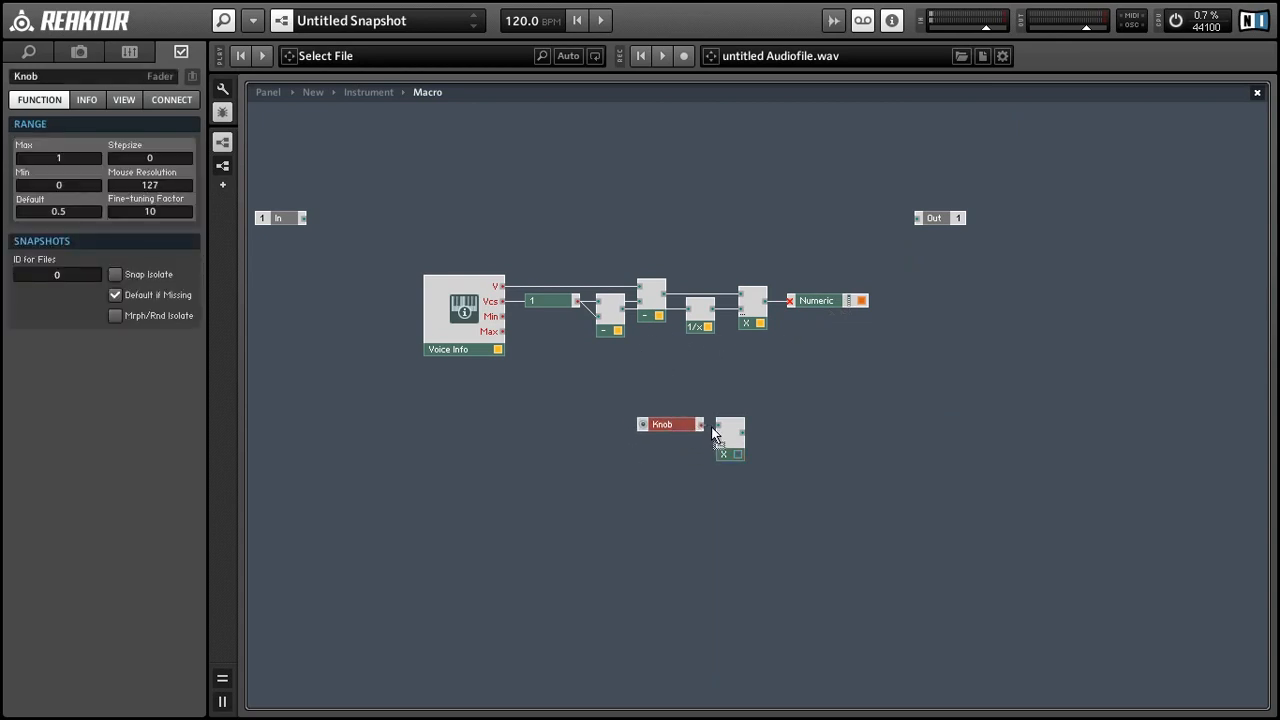
Step: Attach a constant of 2 to the new multiplier's lower input
right_click(716, 440)
click(734, 463)
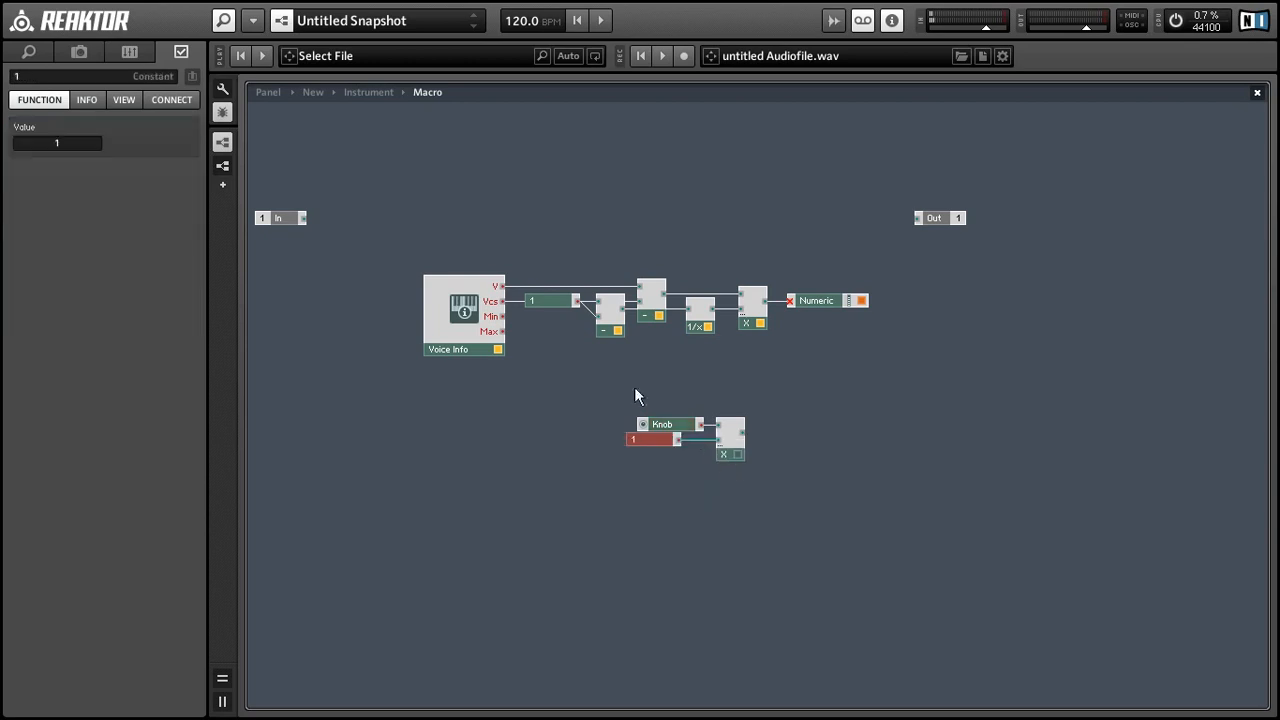
click(58, 142)
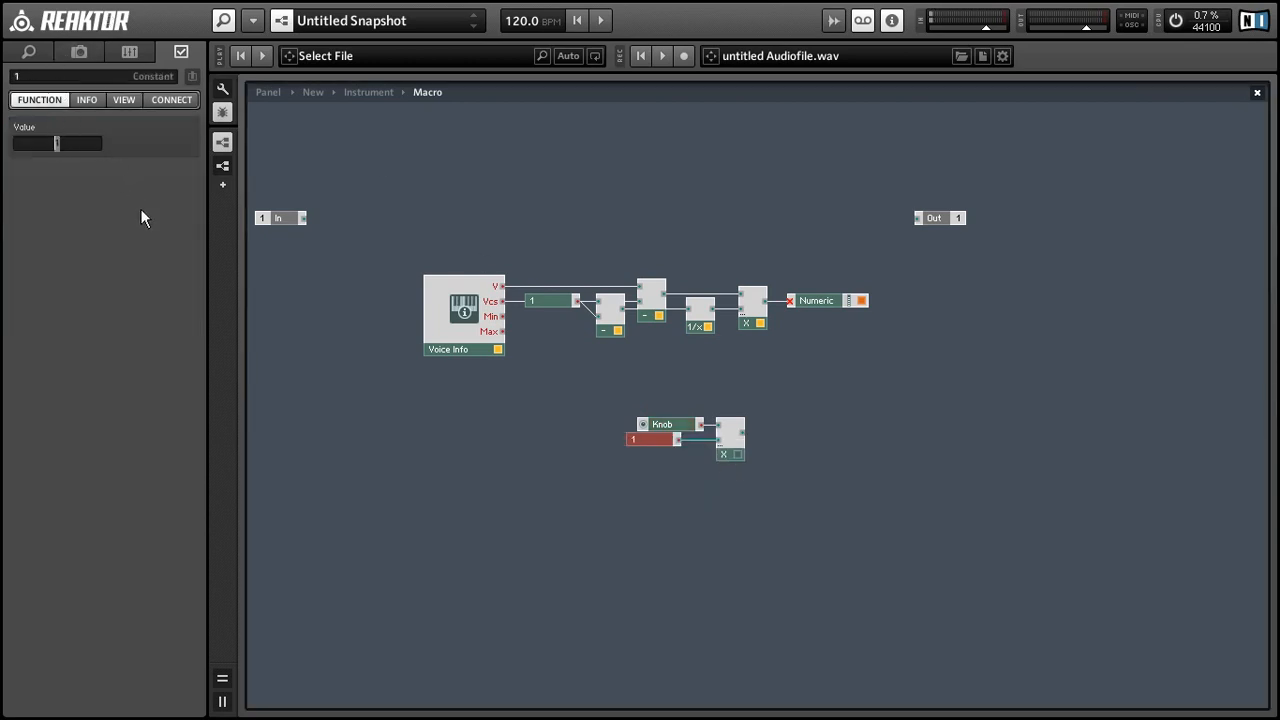
text(2)
click(514, 502)
drag(634, 440, 642, 444)
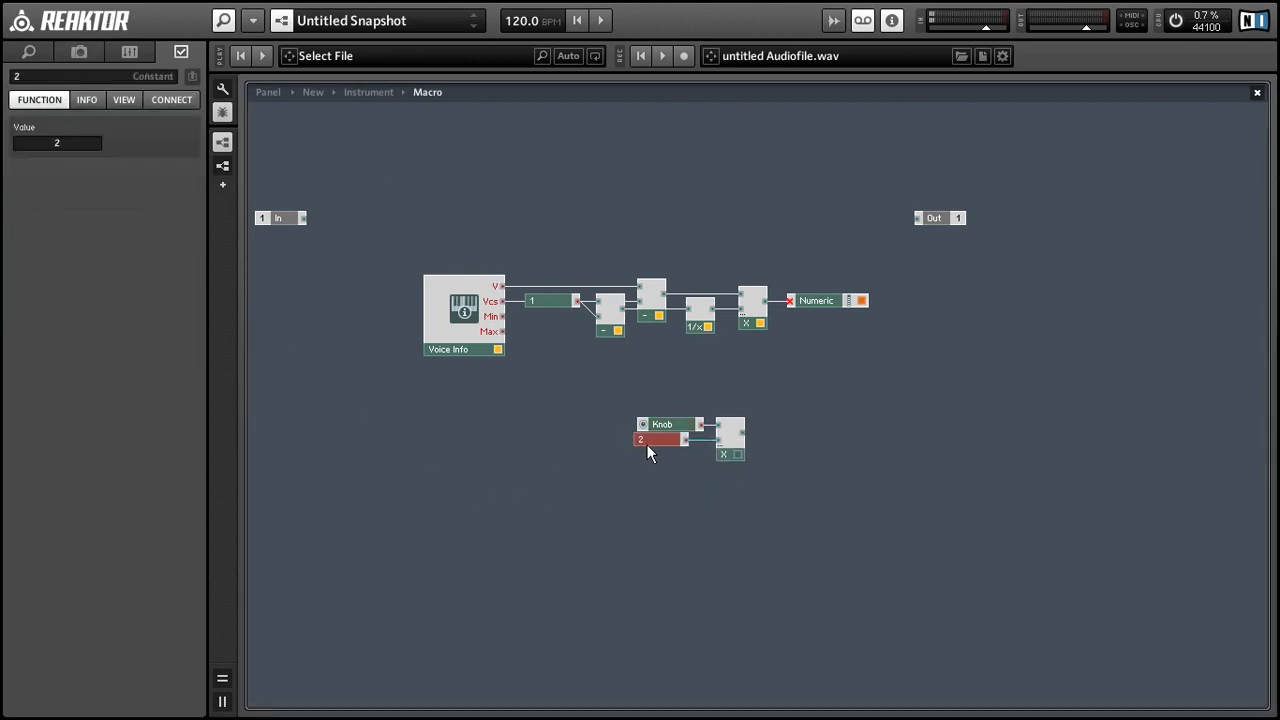
click(657, 504)
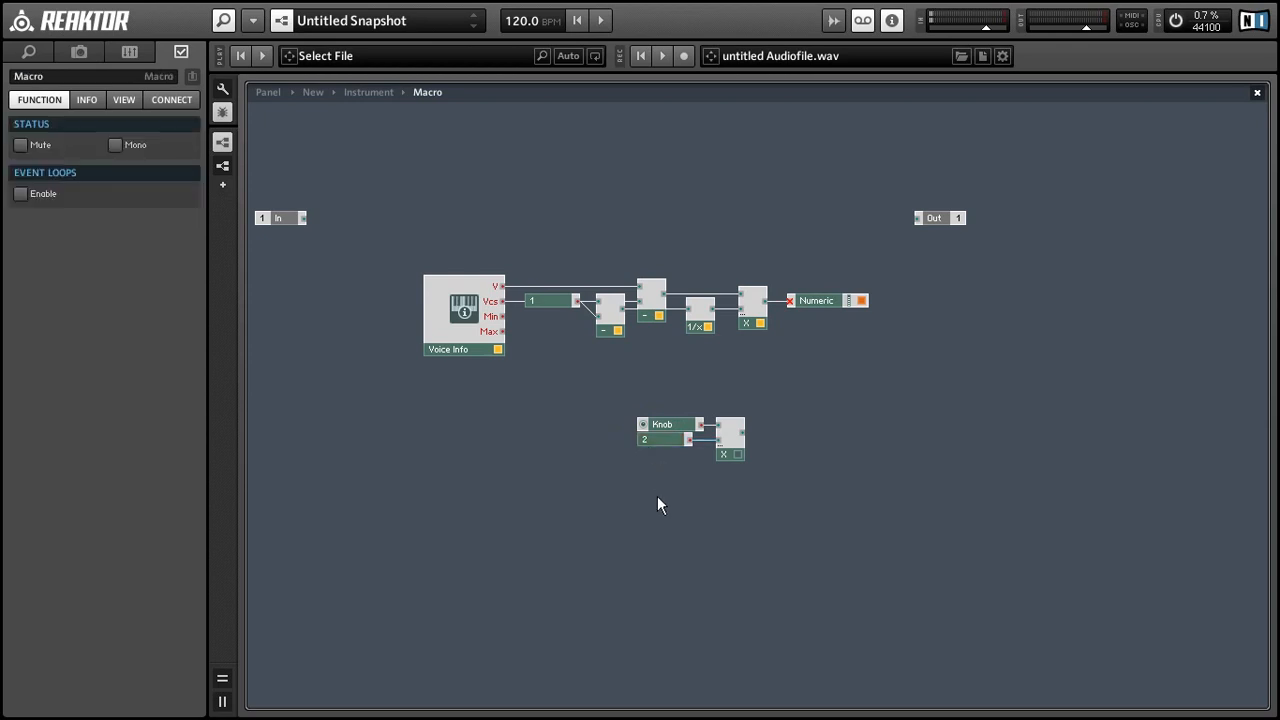
Step: Rename the knob to Pitch and line up the constant 2 beside it
click(672, 428)
double_click(42, 77)
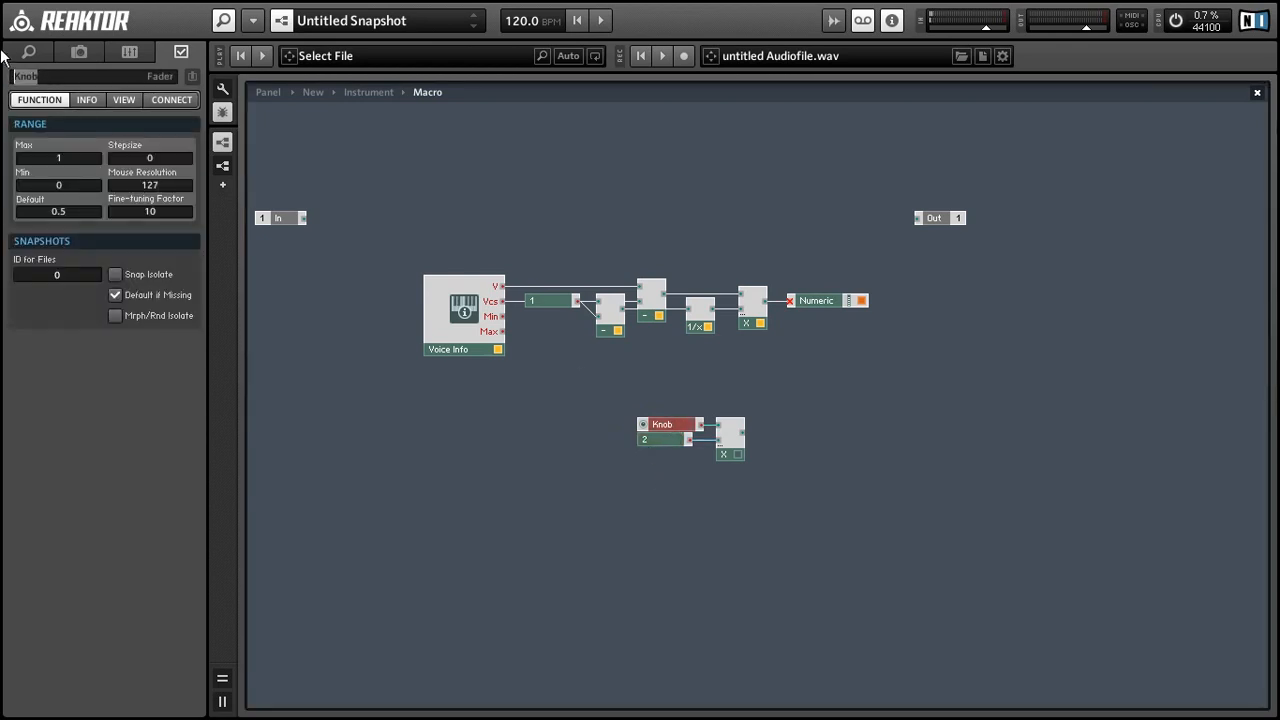
text(Pitch)
key(Return)
drag(650, 441, 661, 442)
click(719, 385)
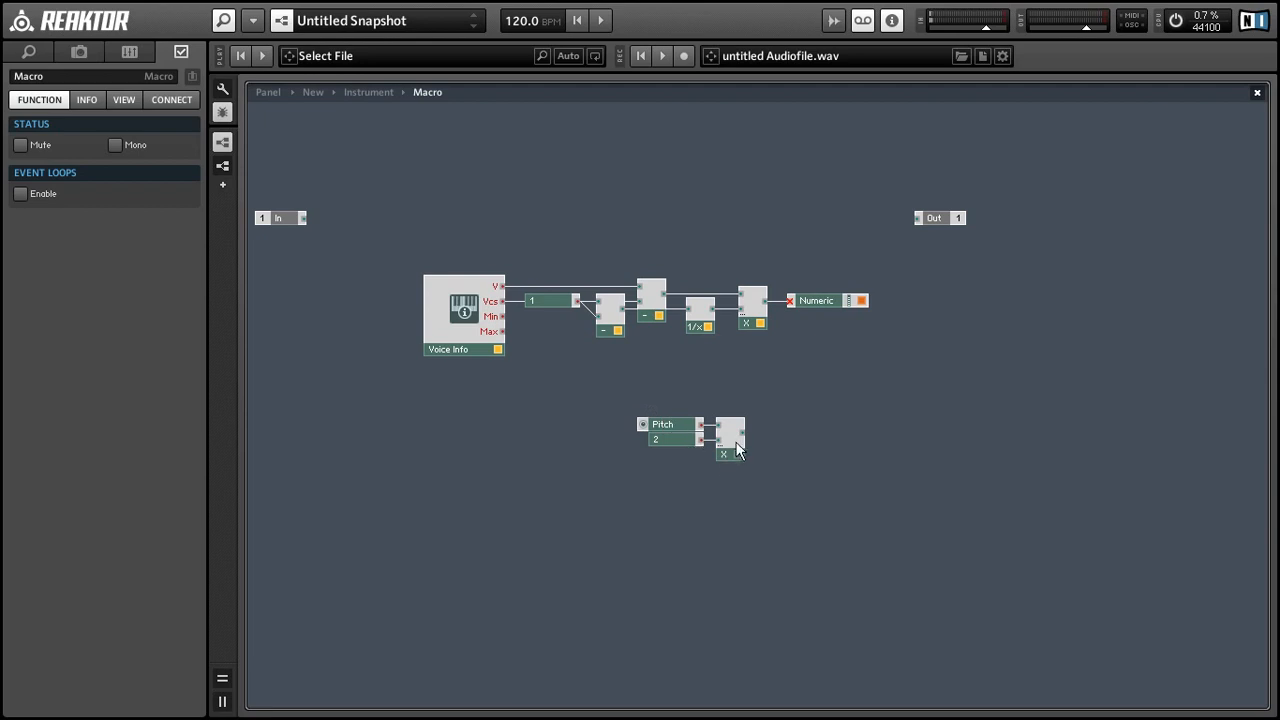
Step: Connect the Pitch multiplier into the voice-spread multiplier and tidy the layout
drag(742, 432, 742, 330)
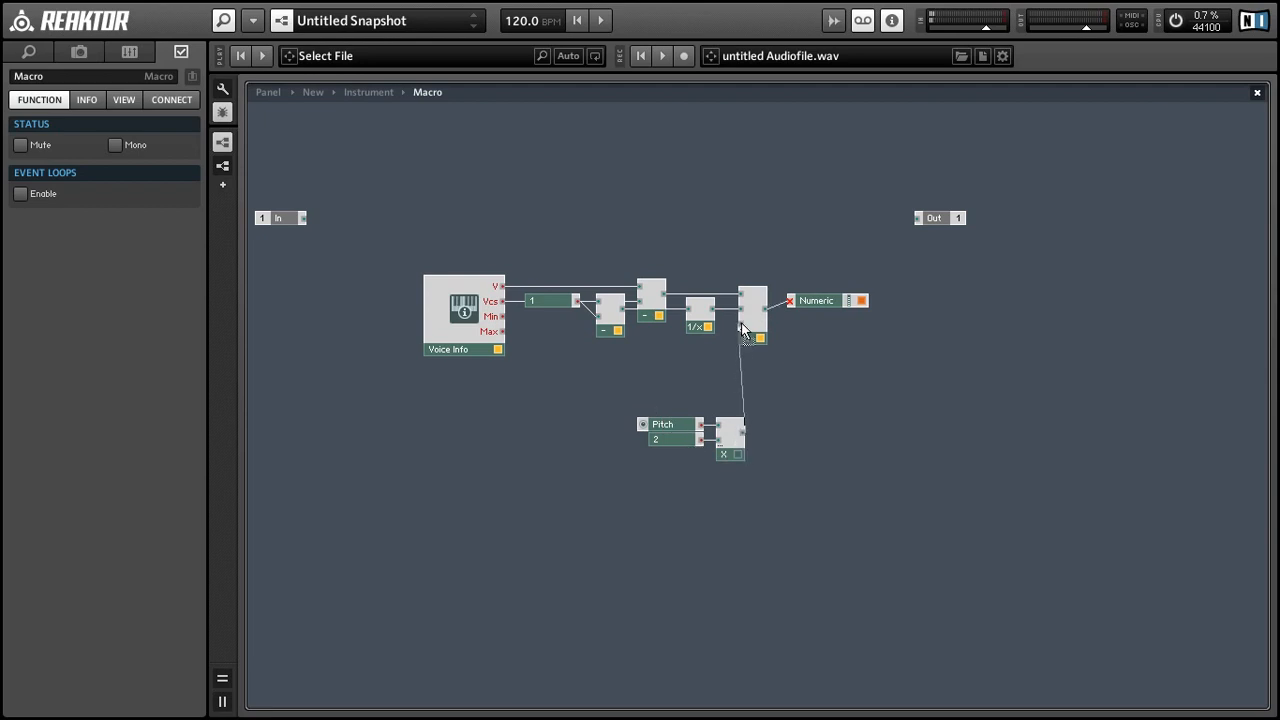
drag(814, 300, 814, 308)
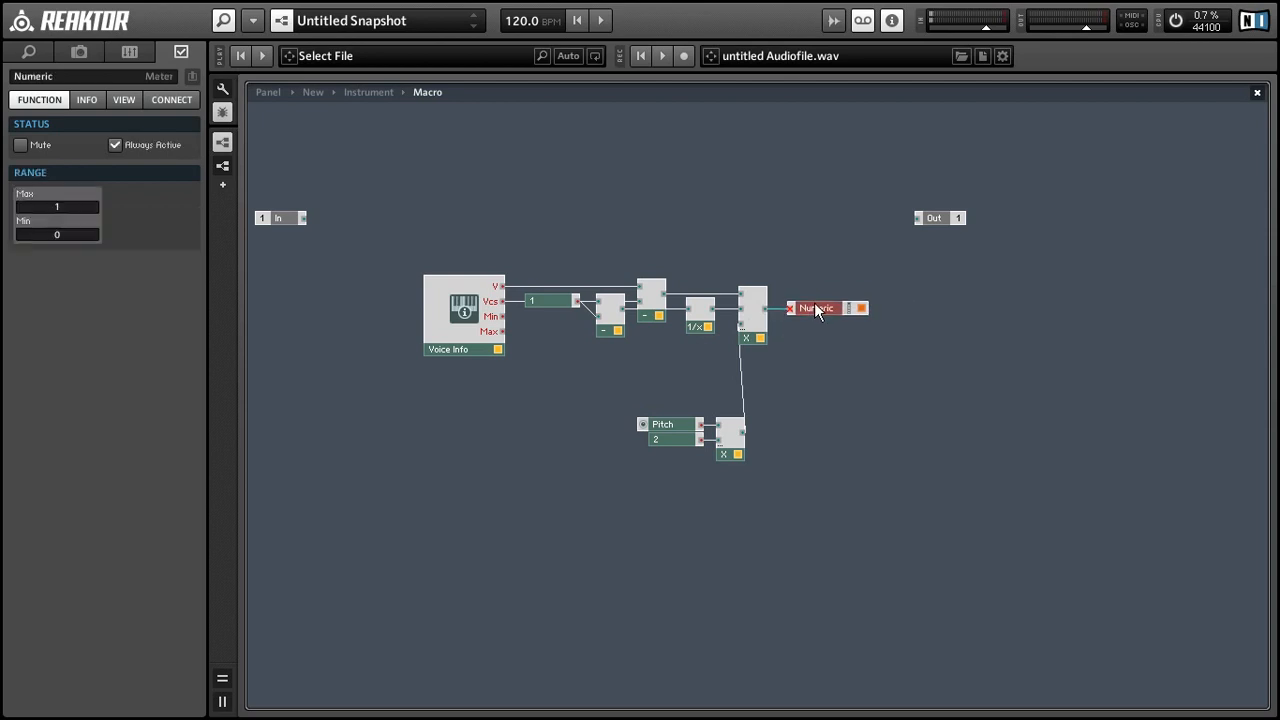
drag(586, 414, 699, 387)
click(755, 424)
Step: Add a Subtract taking Pitch and the multiplier output, and wire it to Out
right_click(806, 357)
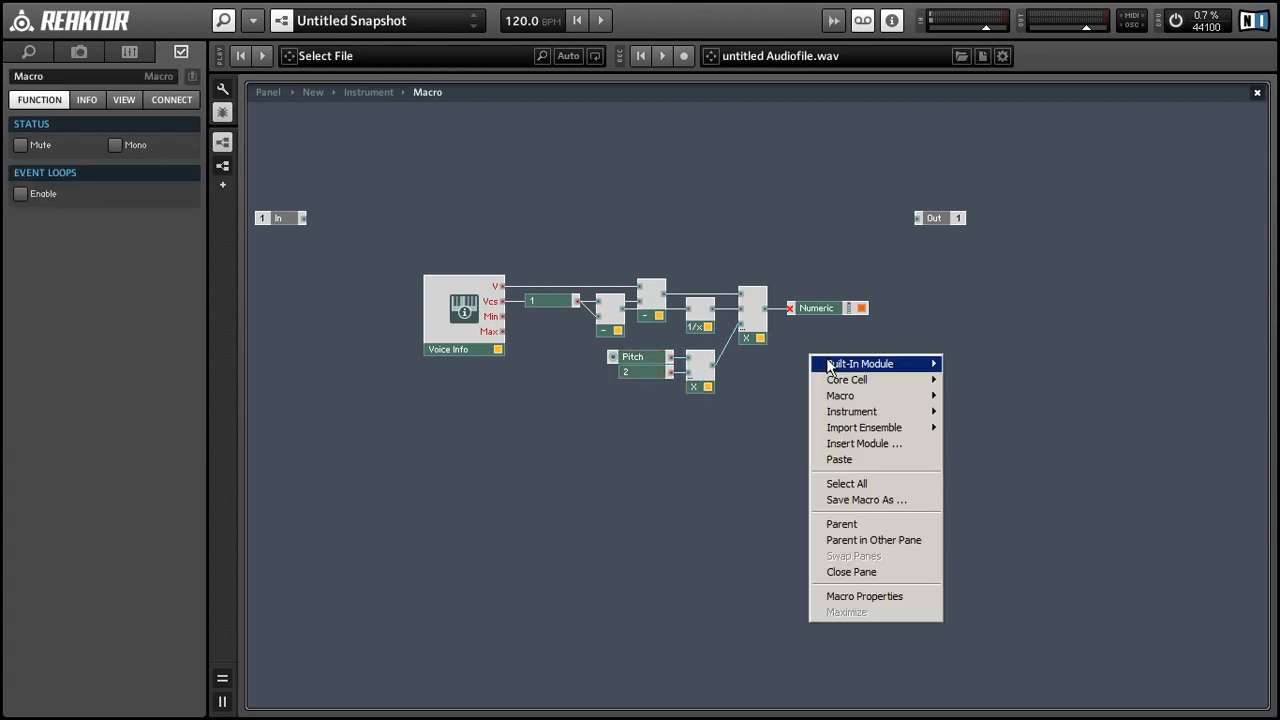
mouse_move(850, 364)
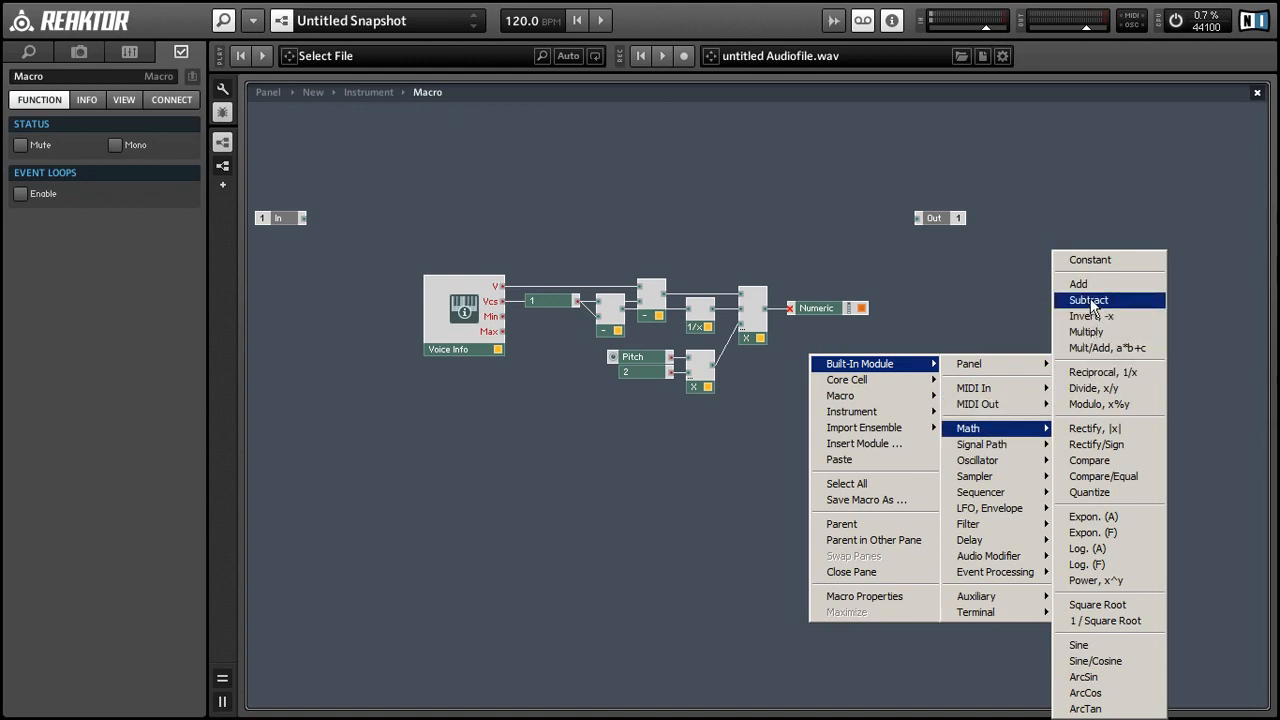
click(1092, 302)
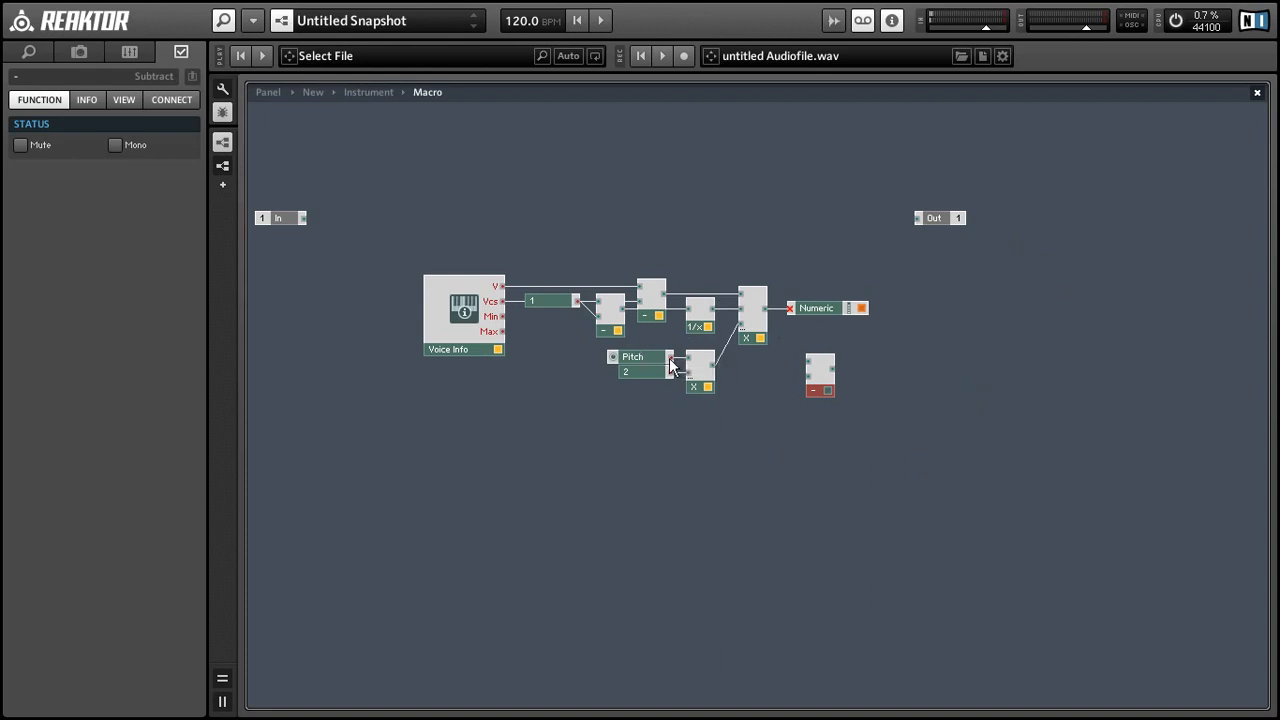
drag(670, 357, 807, 366)
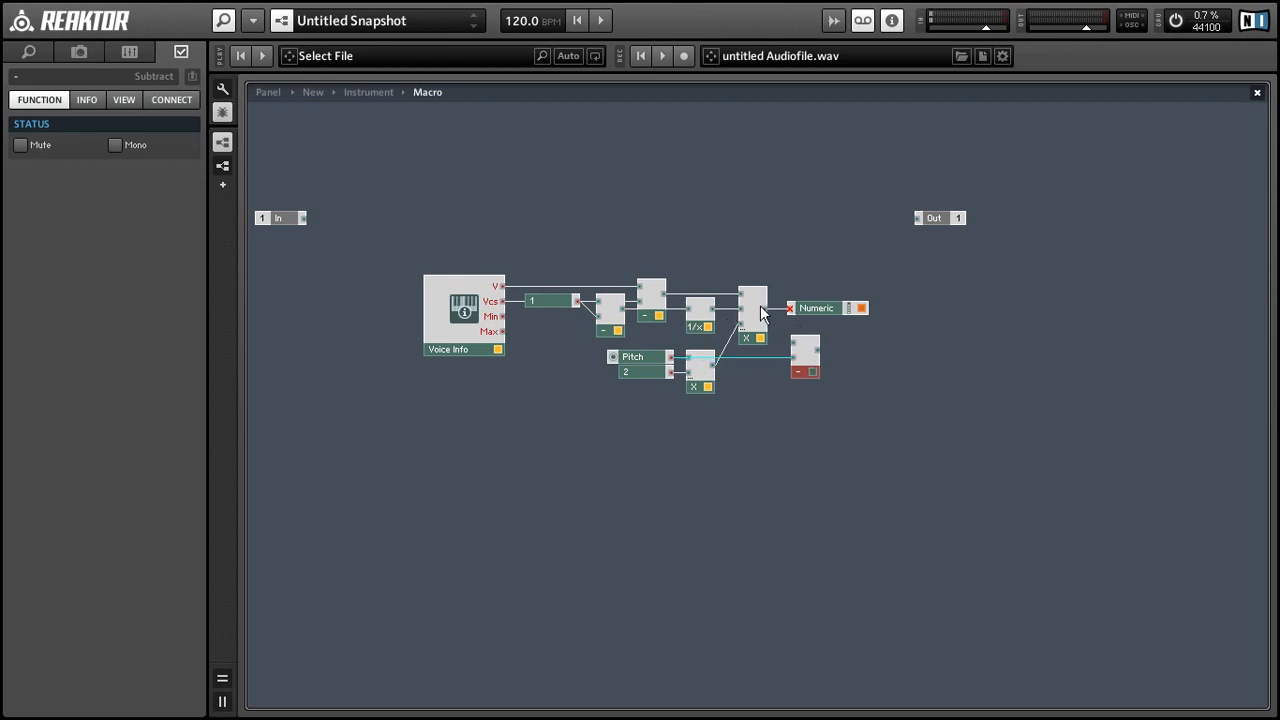
drag(766, 309, 865, 347)
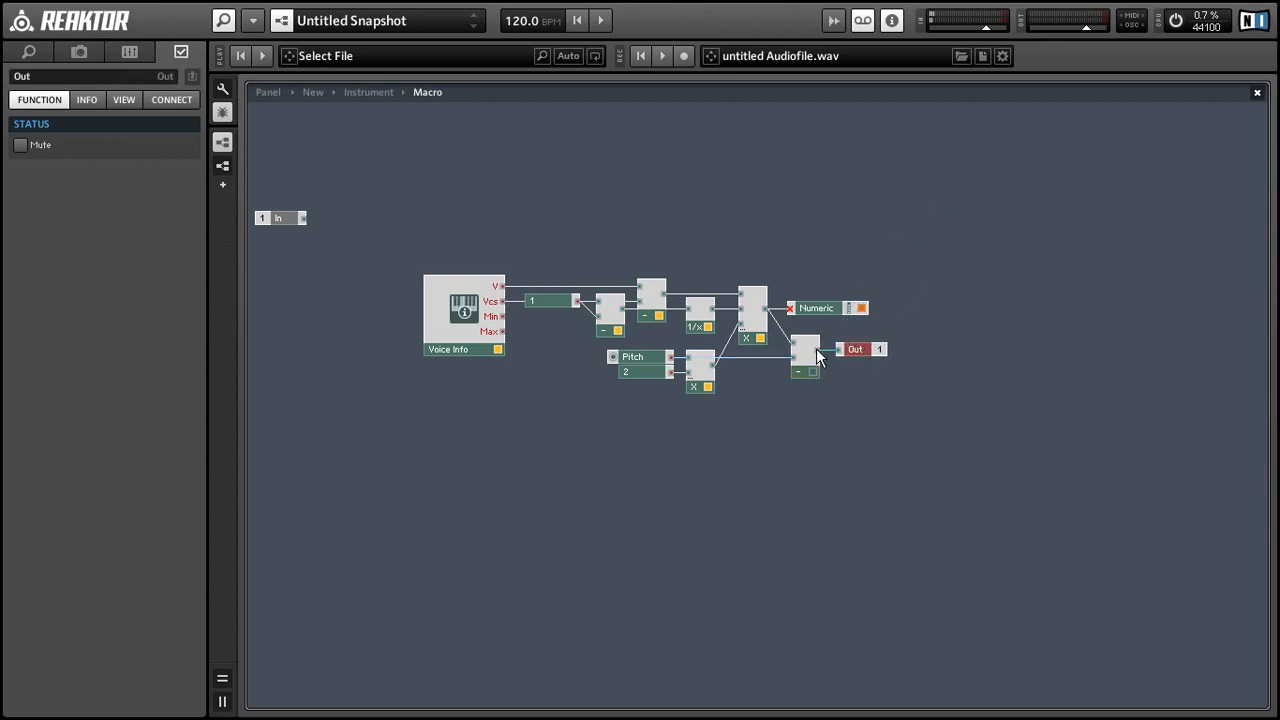
drag(785, 321, 799, 307)
Step: Delete the Numeric meter module from the macro
mouse_move(806, 338)
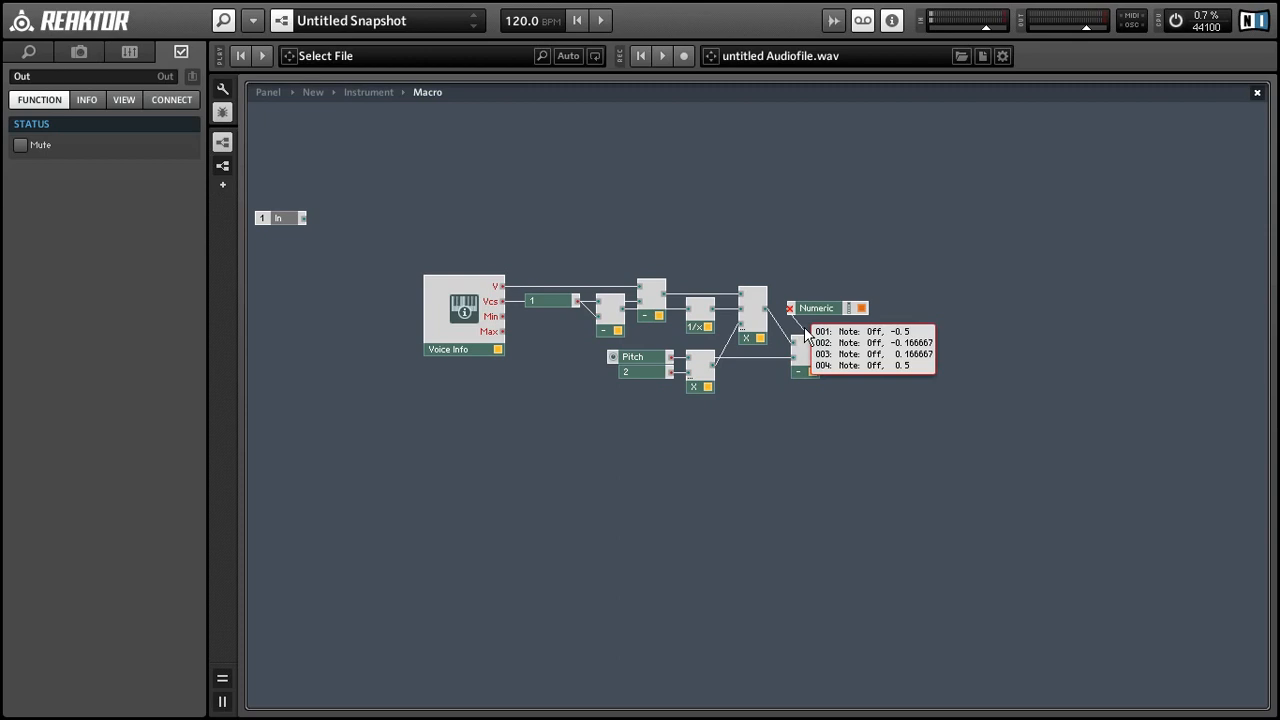
click(857, 310)
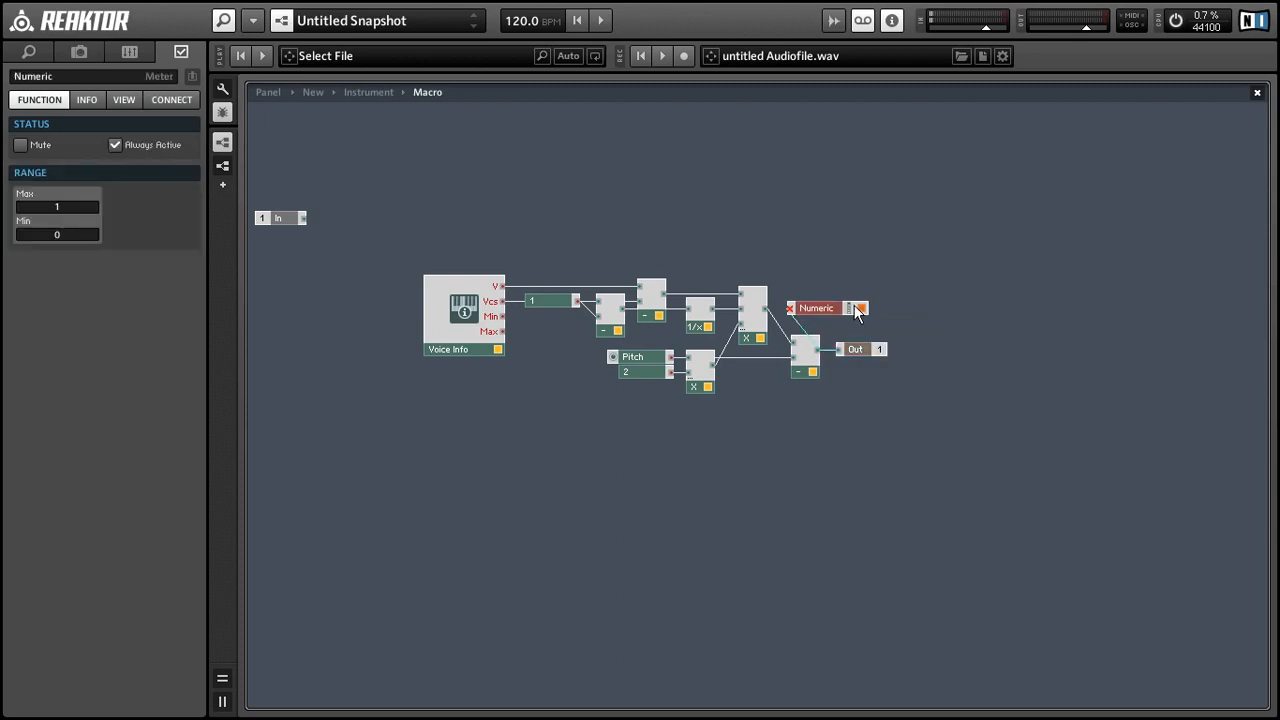
key(Delete)
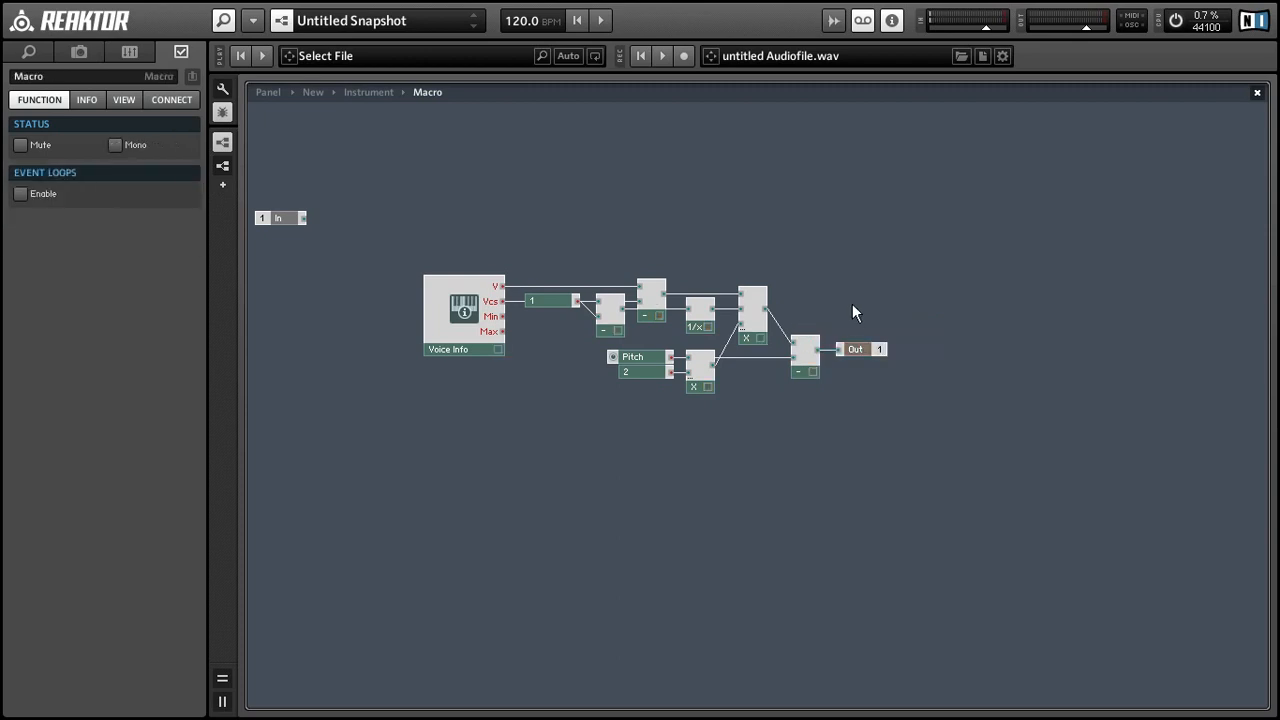
Step: Return to the Instrument structure and rename the macro to Spread
double_click(603, 178)
click(560, 195)
click(443, 309)
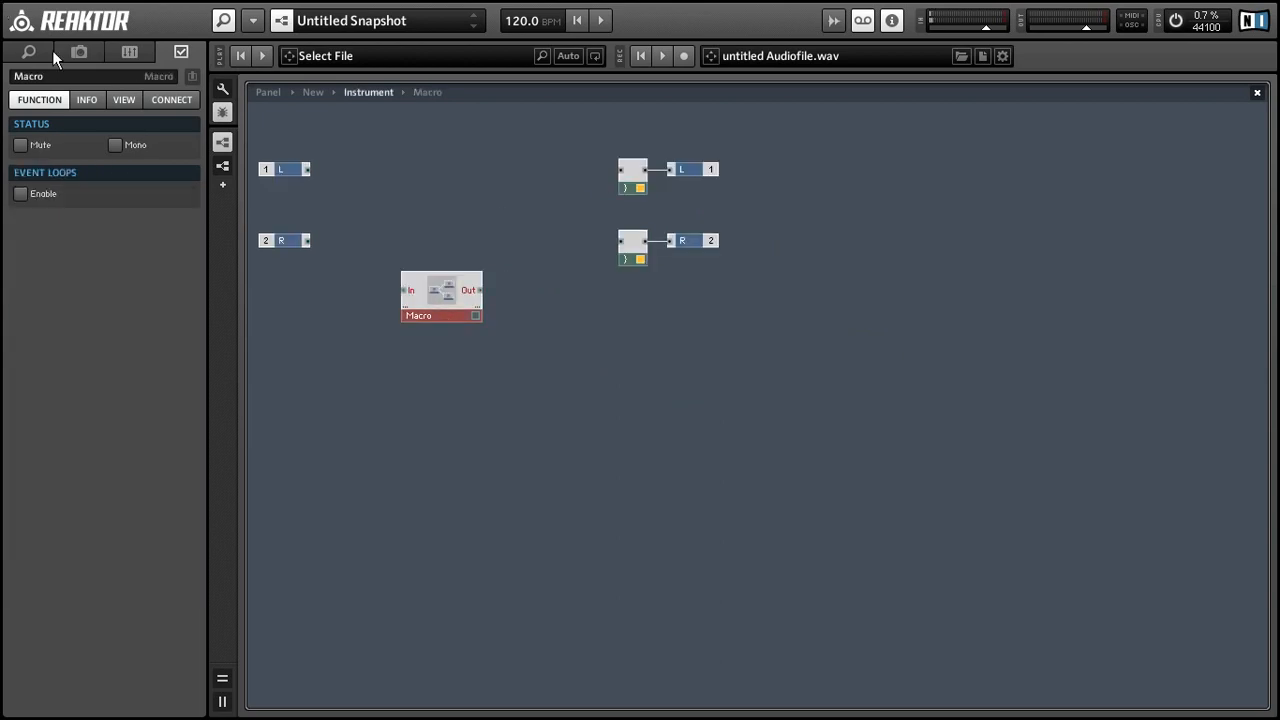
double_click(75, 77)
text(Spread)
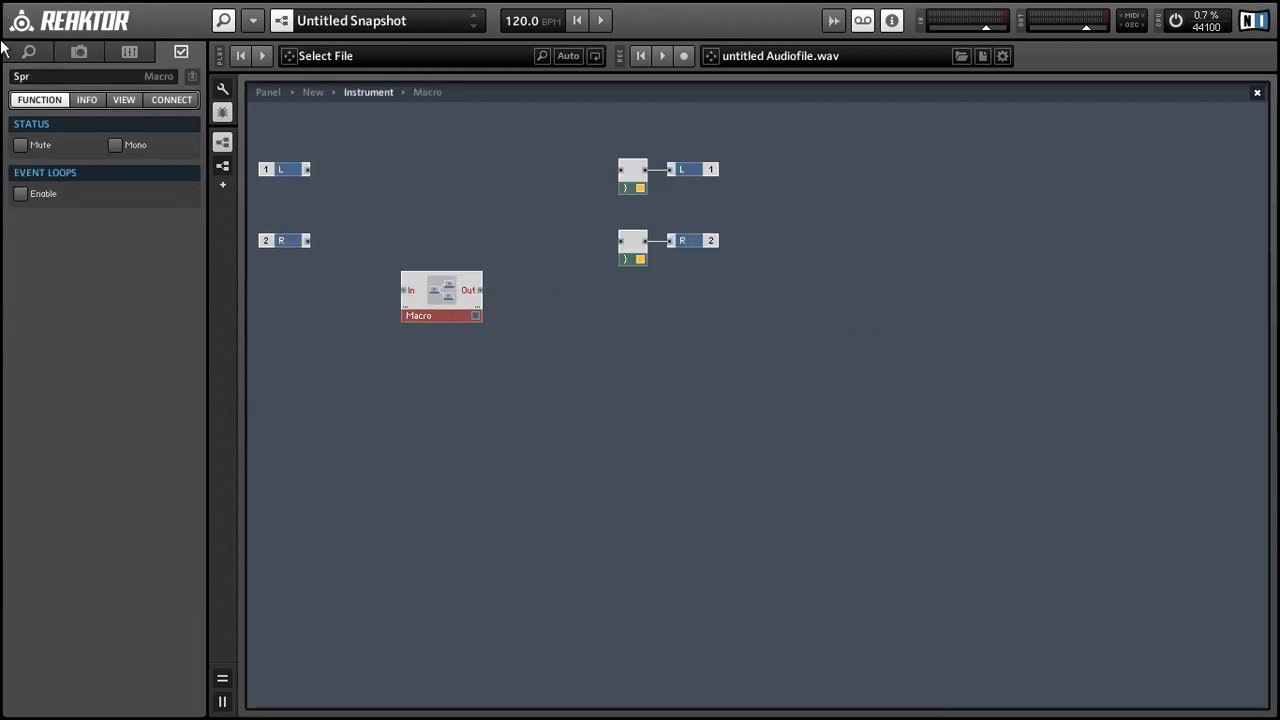
key(Return)
Step: Move the meters and L/R outputs to the far right and search modules for 'saw'
drag(804, 296, 510, 172)
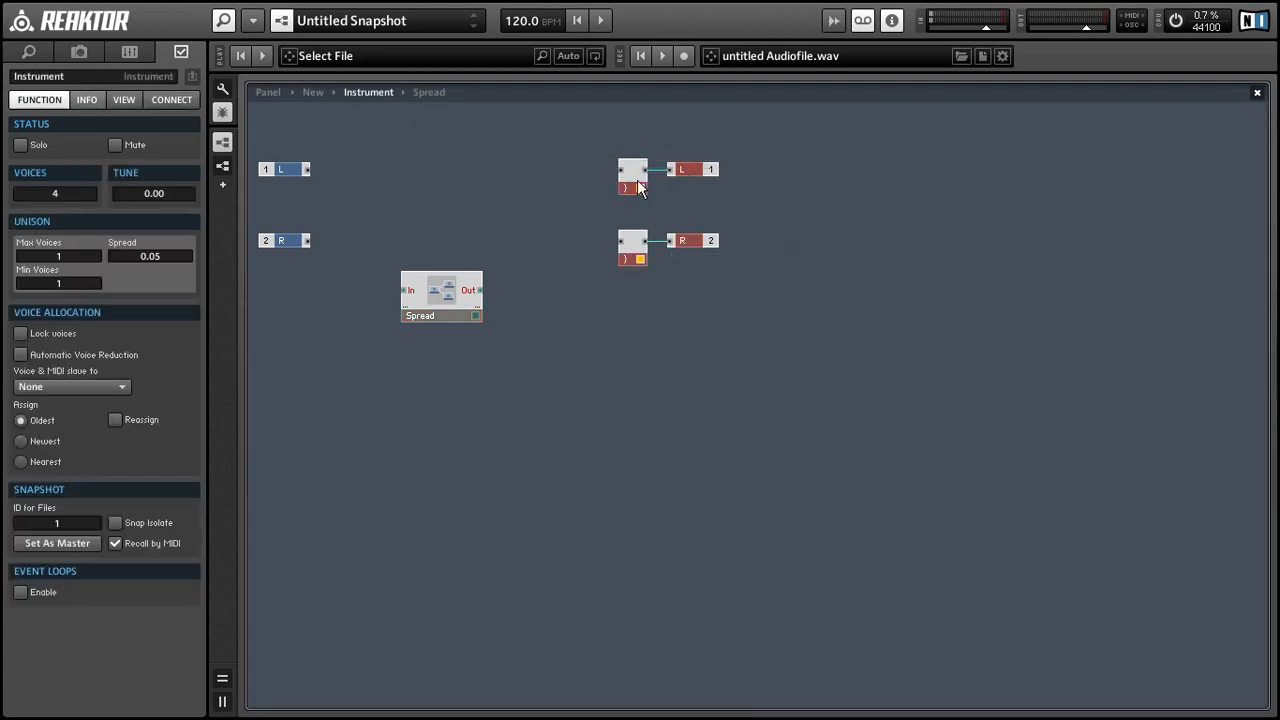
drag(637, 180, 1092, 186)
click(270, 252)
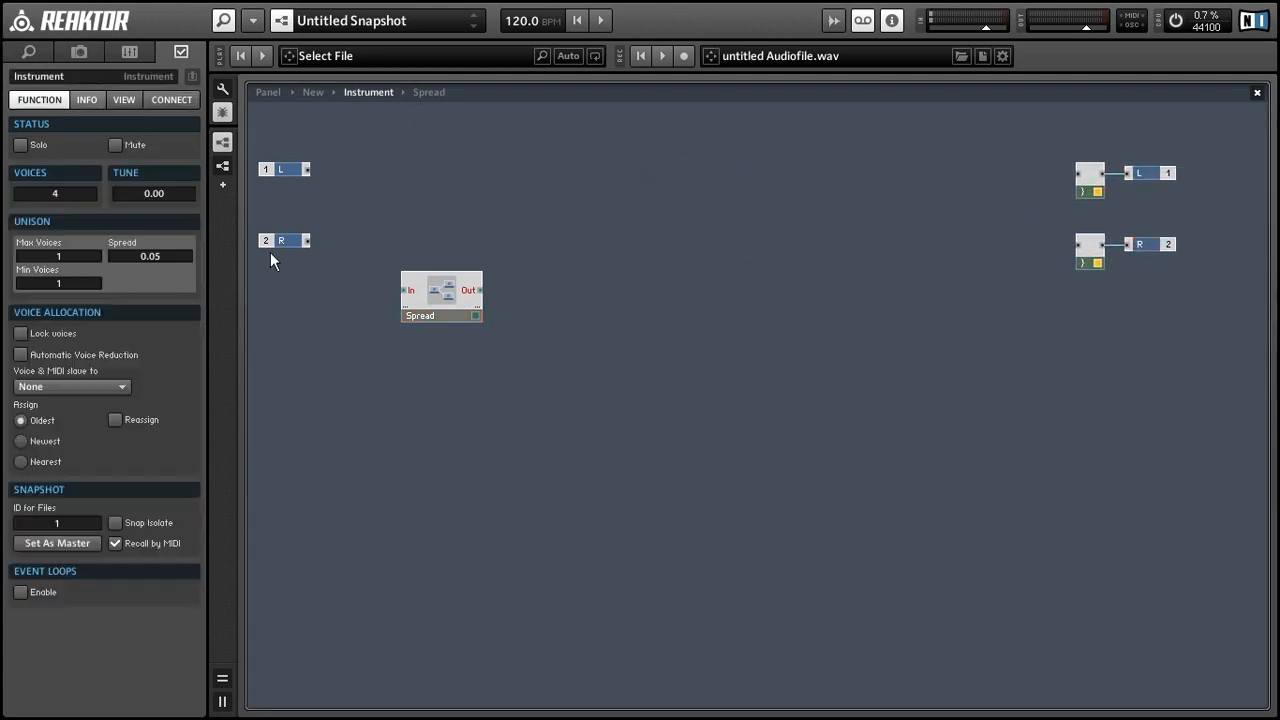
double_click(585, 204)
text(saw)
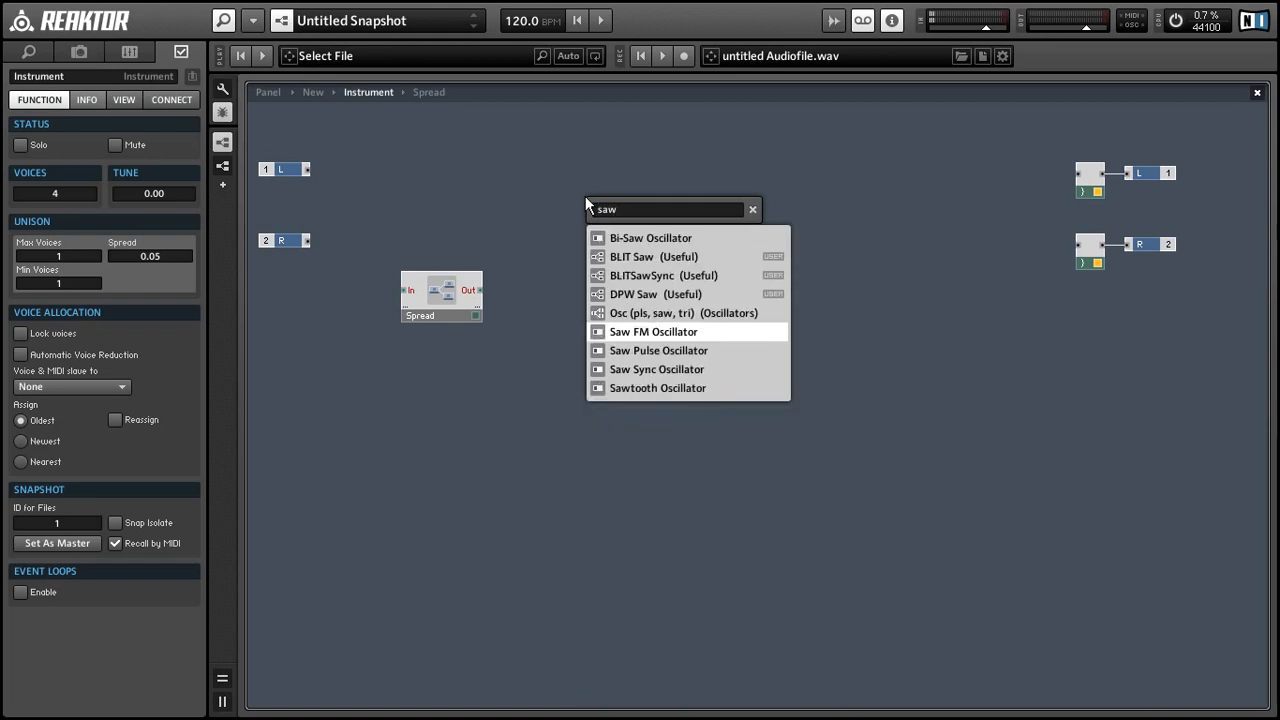
Step: Insert a Saw Sync Oscillator and a Note Pitch module, arranging NotePitch and Spread beside it
key(Down)
key(Down)
key(Return)
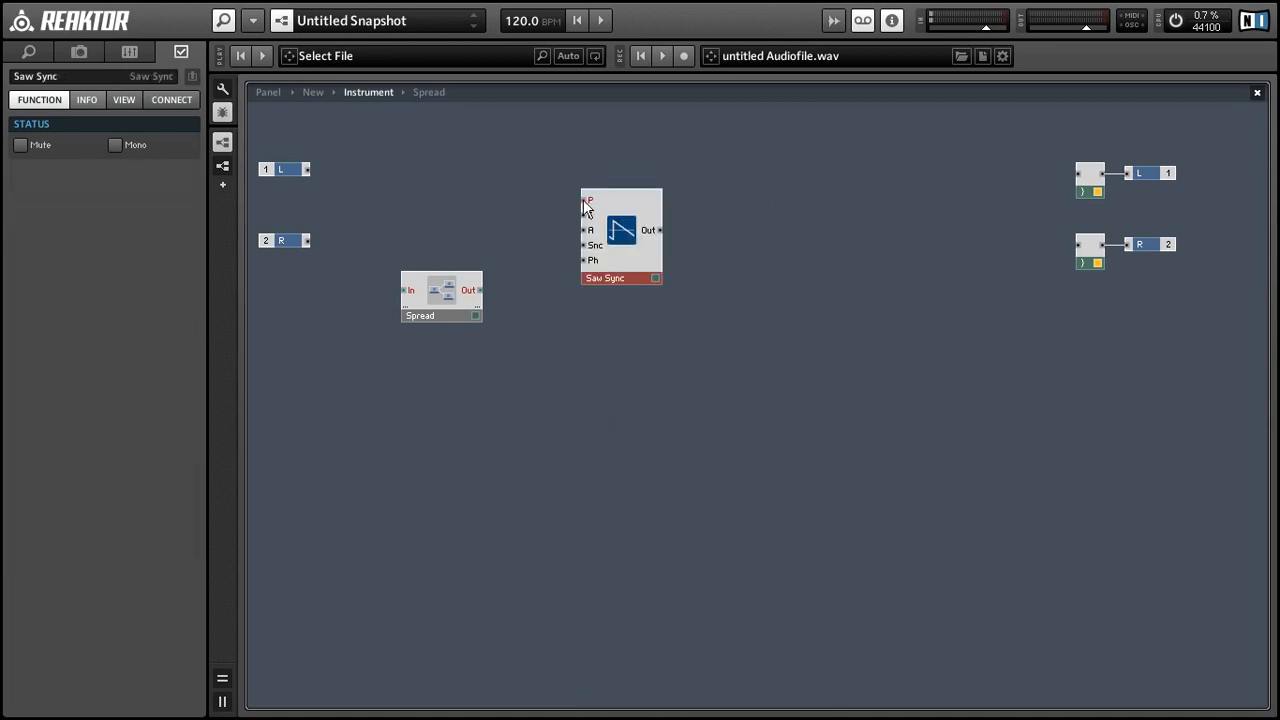
right_click(549, 122)
mouse_move(693, 133)
mouse_move(741, 157)
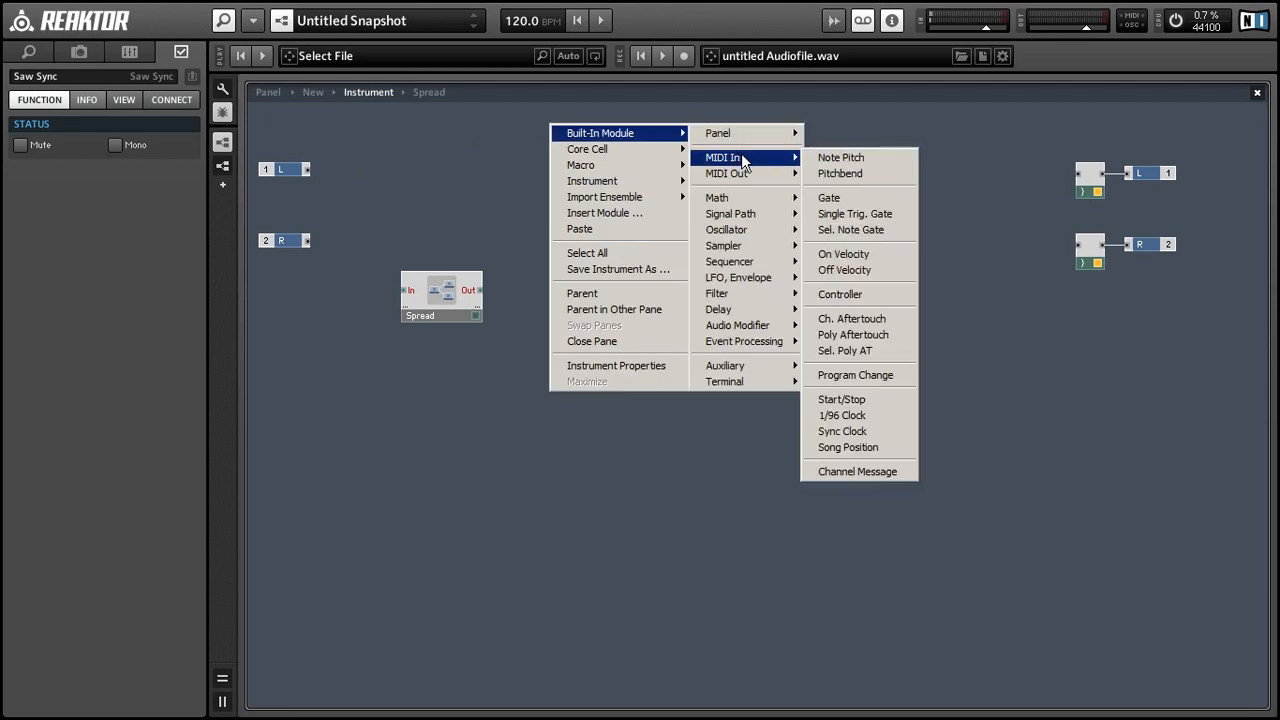
click(843, 157)
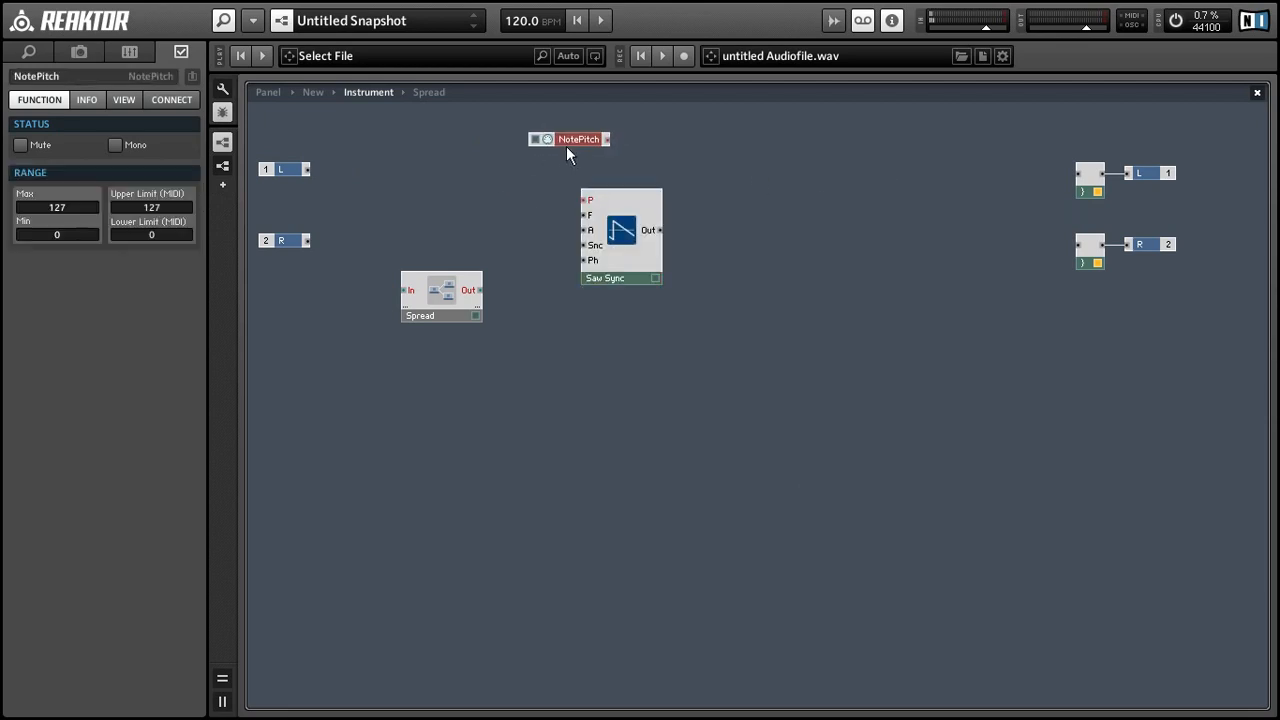
drag(581, 129, 711, 245)
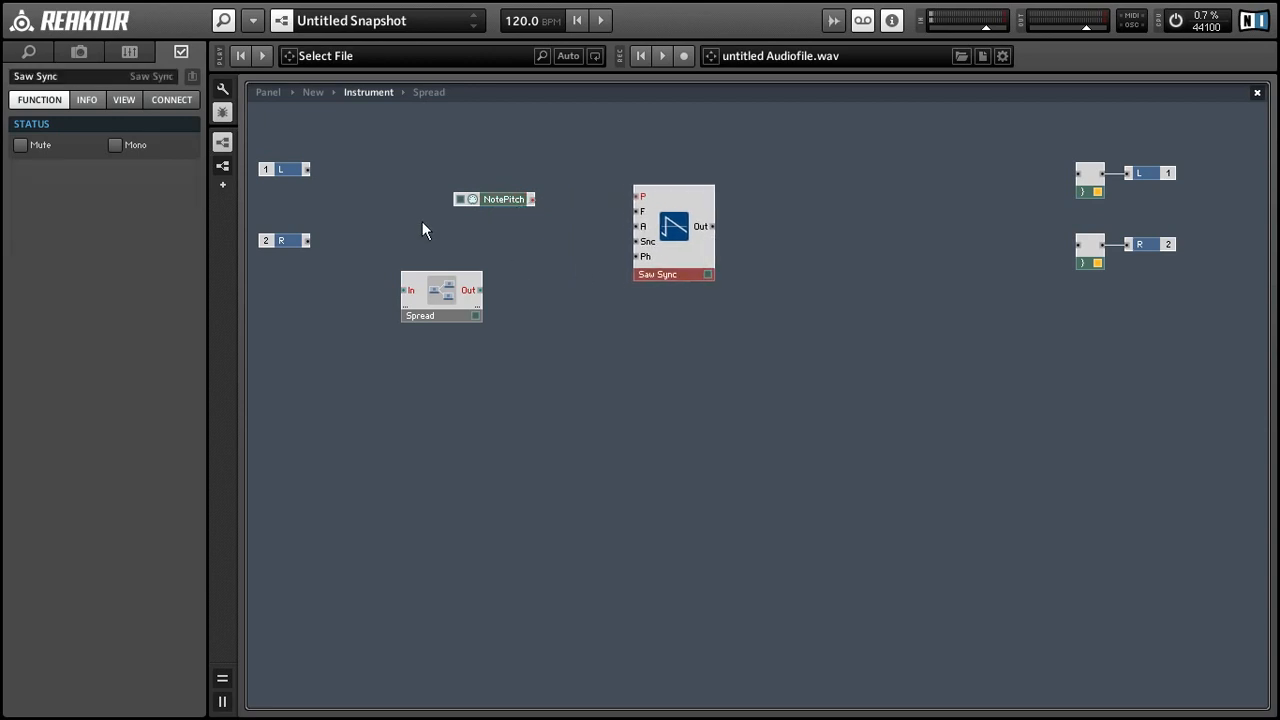
drag(459, 293, 508, 233)
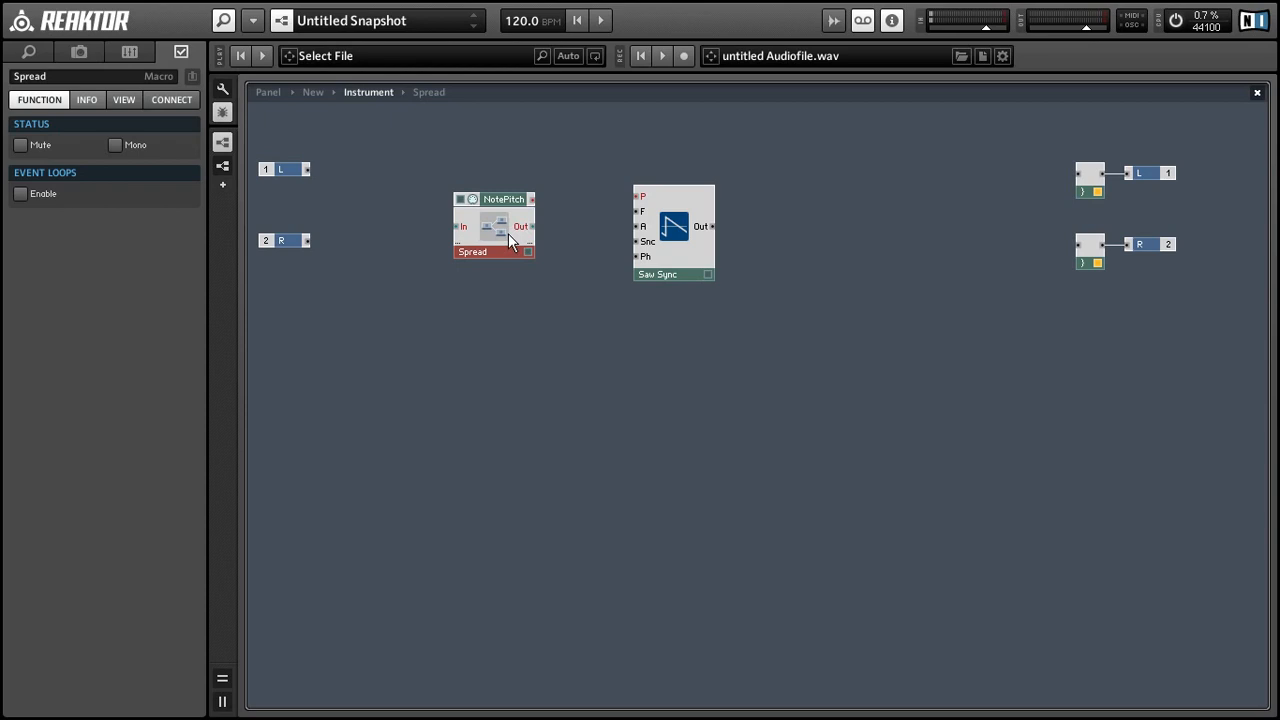
Step: Add an Add module summing NotePitch and Spread into Saw Sync's P input
right_click(574, 186)
mouse_move(652, 193)
mouse_move(760, 259)
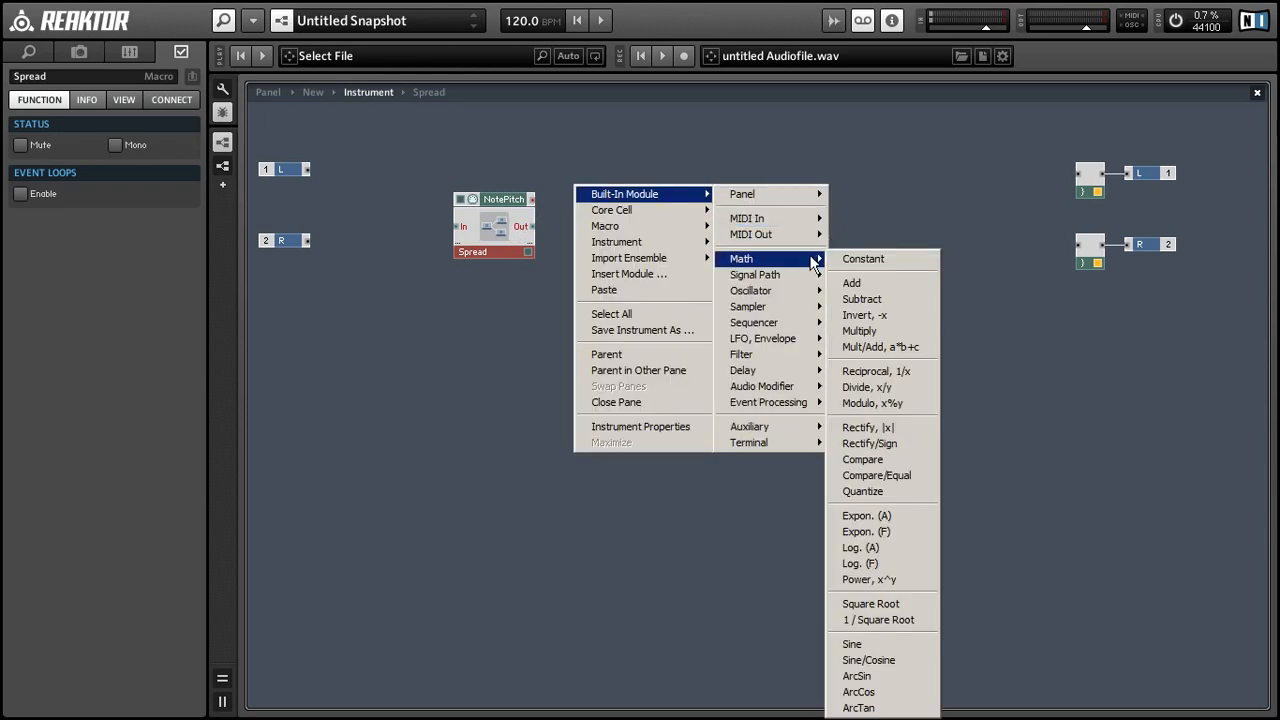
click(848, 285)
drag(532, 199, 636, 196)
drag(432, 180, 556, 245)
drag(561, 239, 576, 216)
click(556, 236)
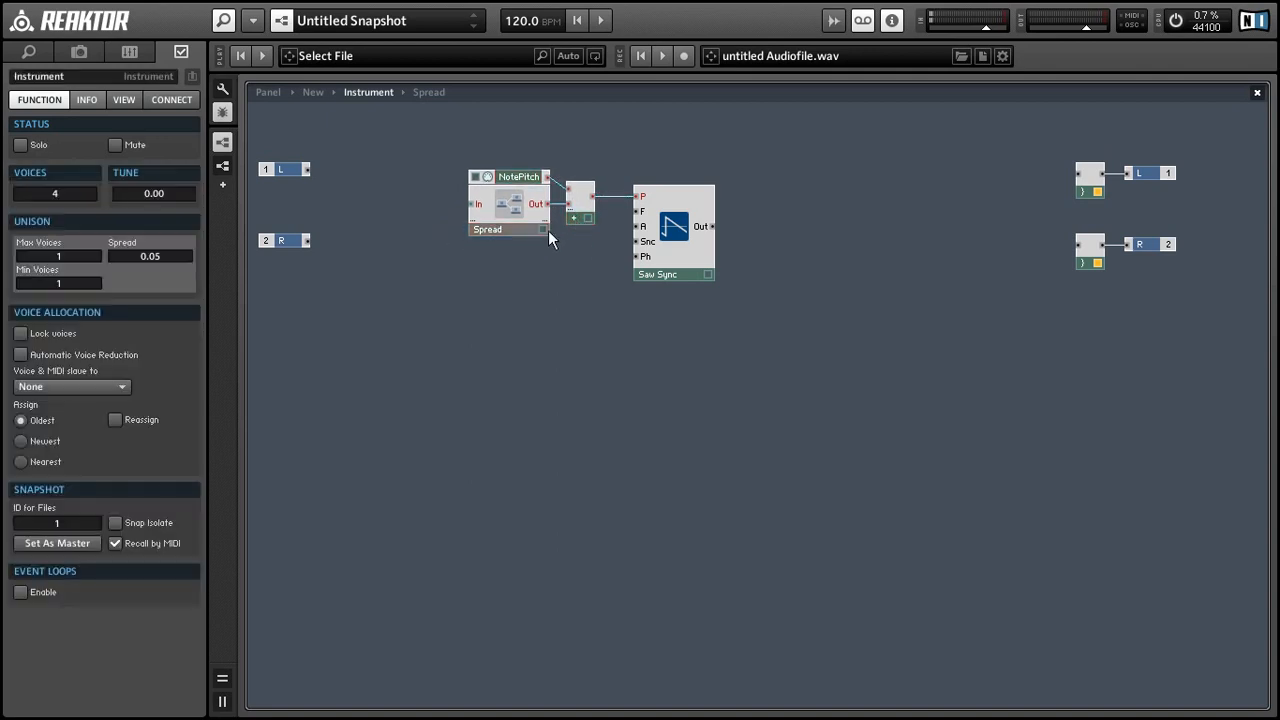
Step: Set NotePitch to mono and open the Spread macro's structure
click(495, 175)
right_click(509, 176)
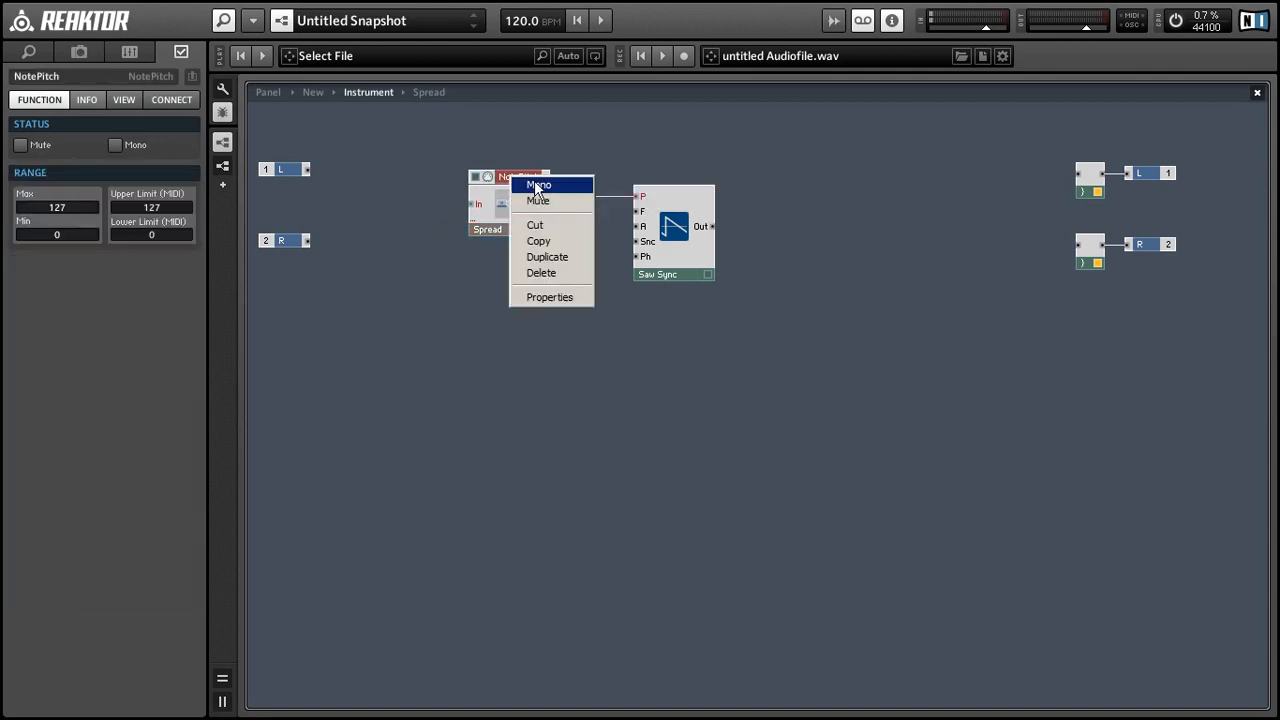
click(537, 186)
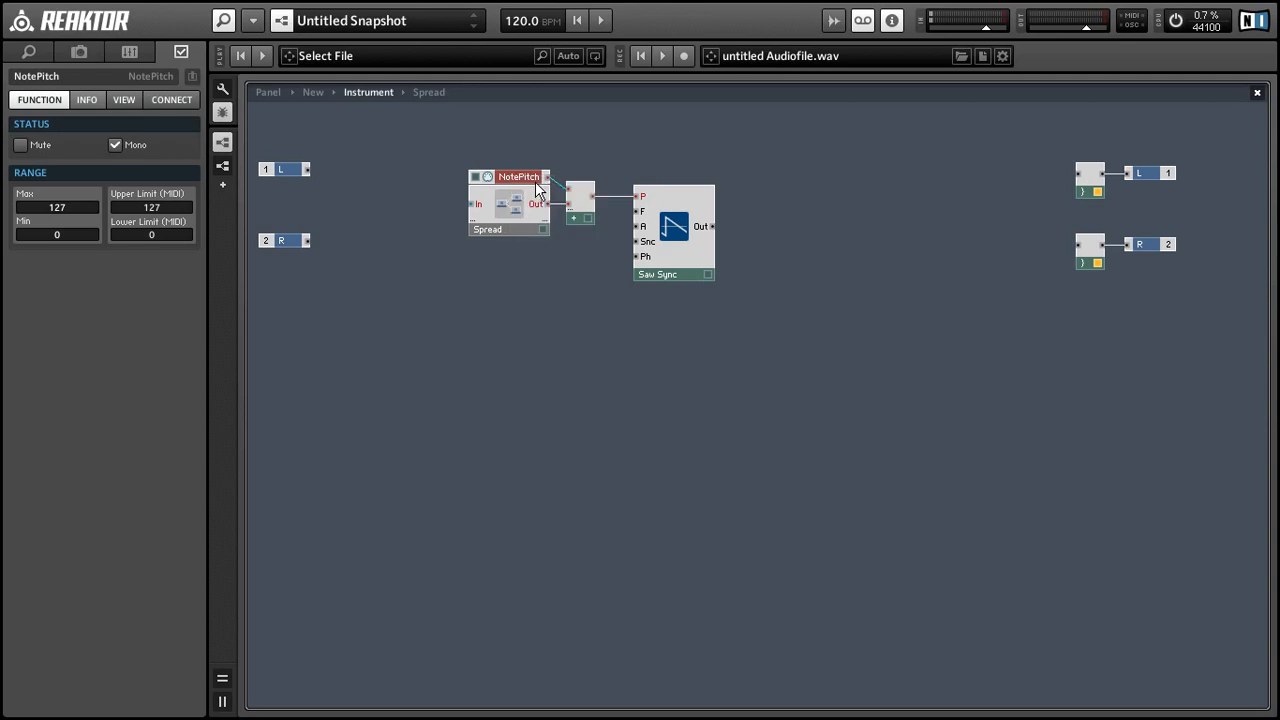
click(369, 191)
drag(380, 161, 610, 240)
double_click(501, 213)
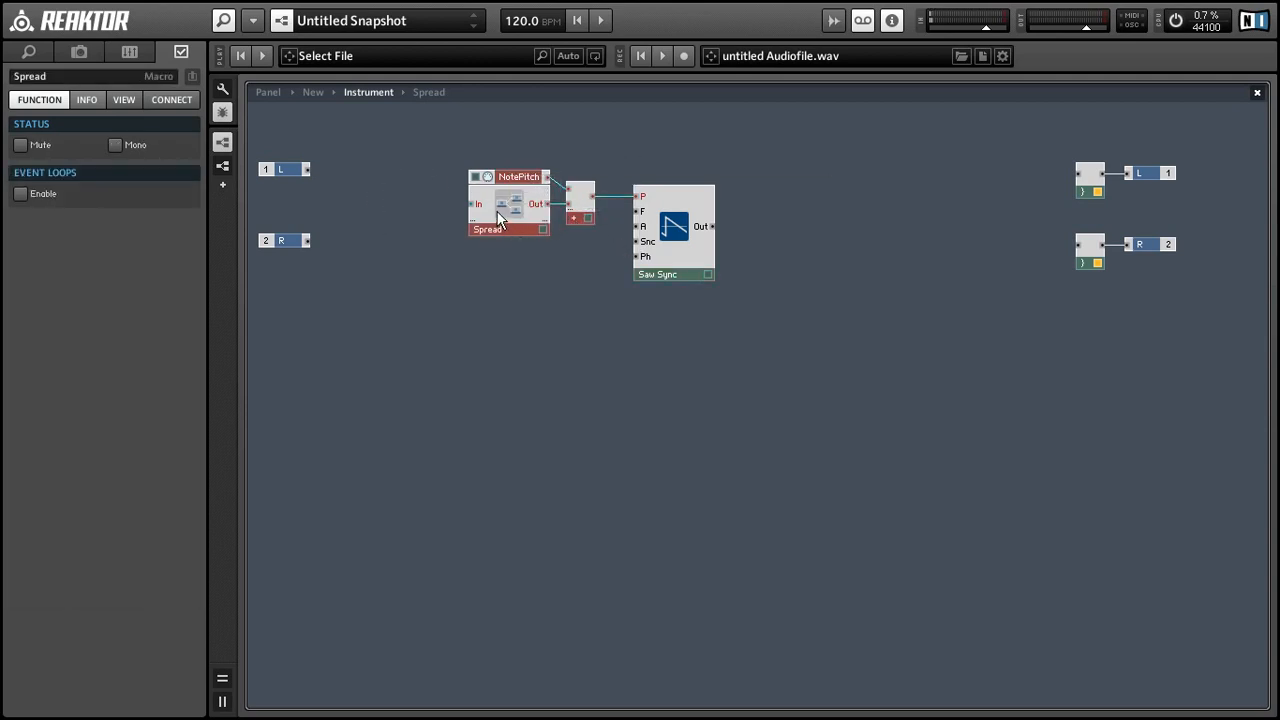
Step: Delete the unused In module from Spread and return to the instrument structure
click(289, 219)
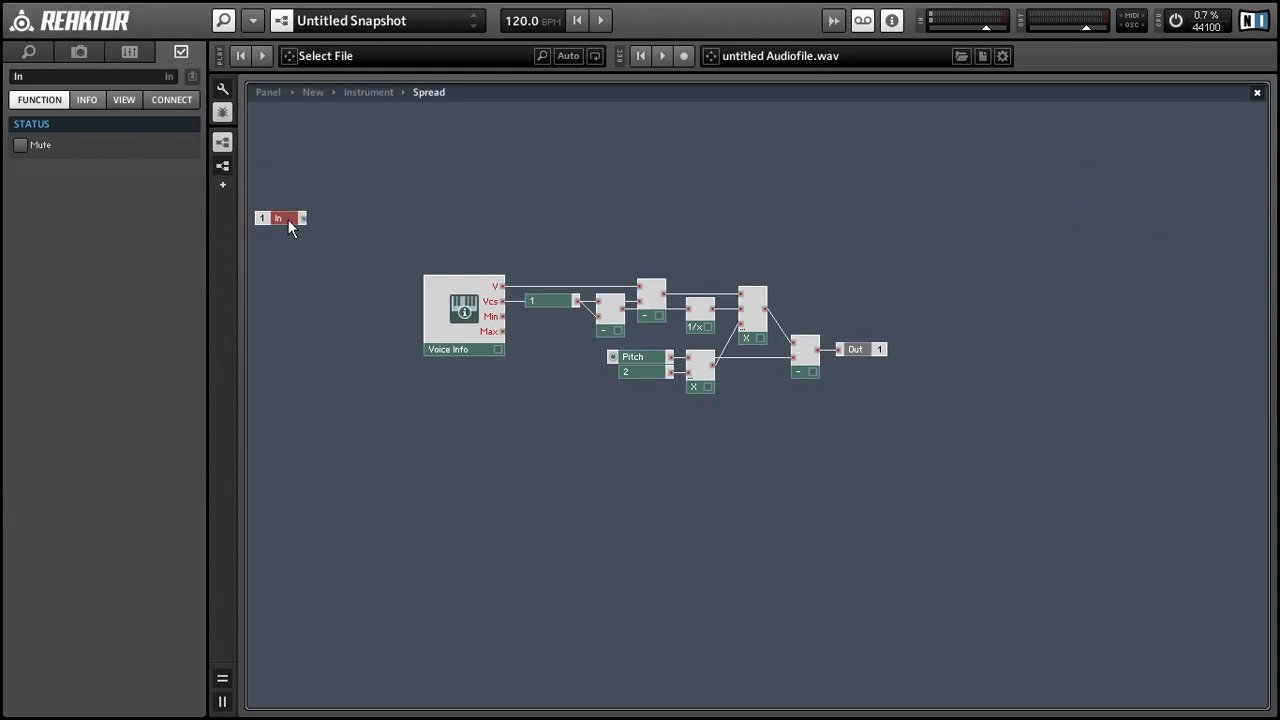
key(Delete)
double_click(428, 242)
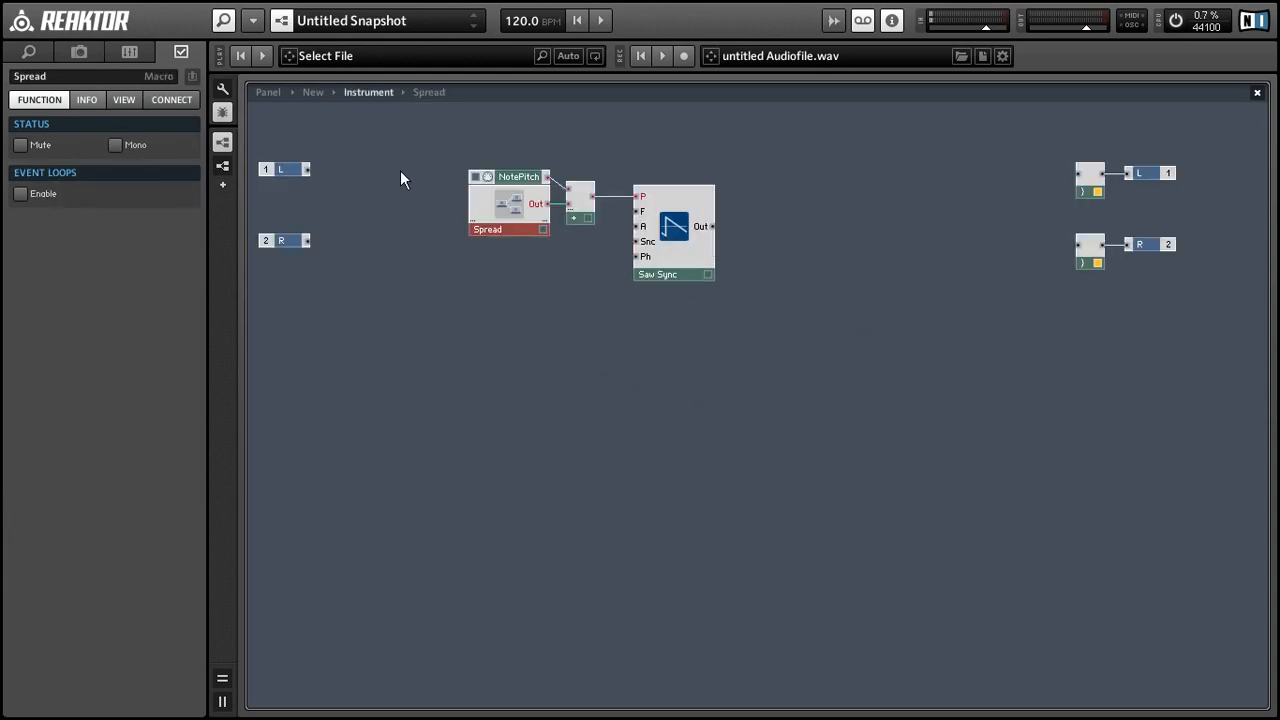
Step: Add Gate and AR - Env modules beside Saw Sync, under NotePitch and Add
drag(679, 277, 731, 280)
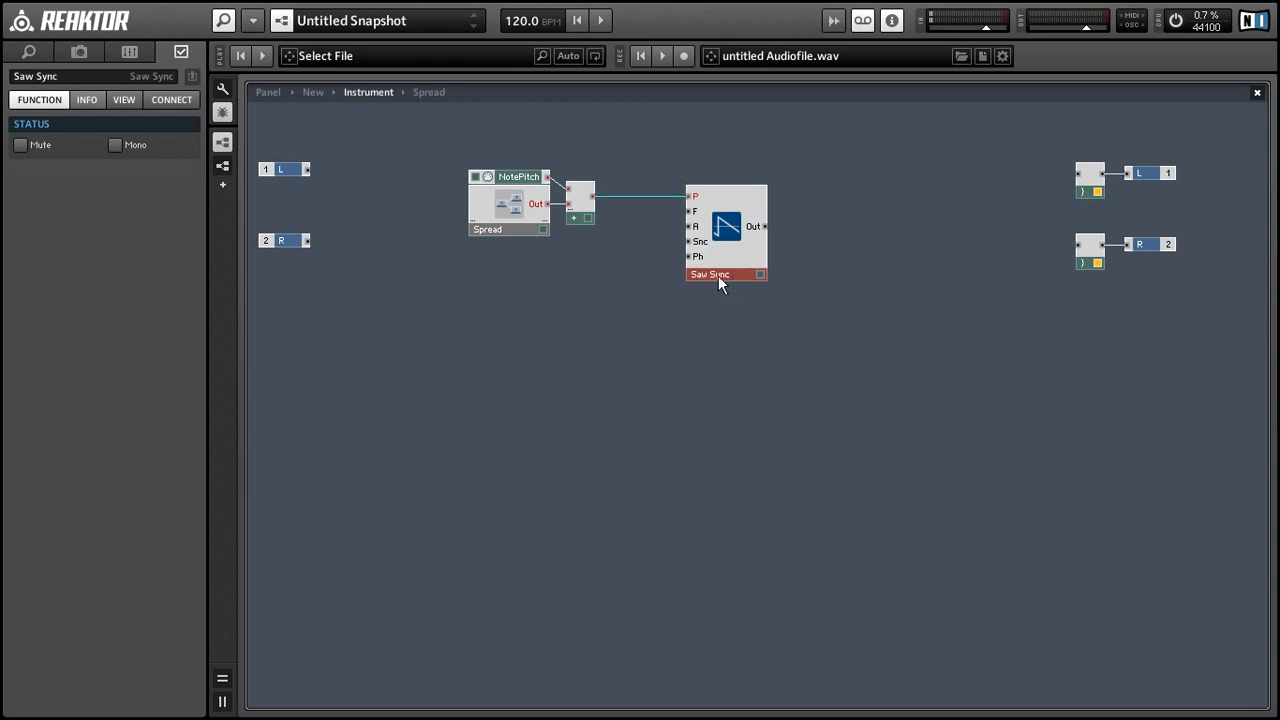
double_click(718, 276)
text(gate)
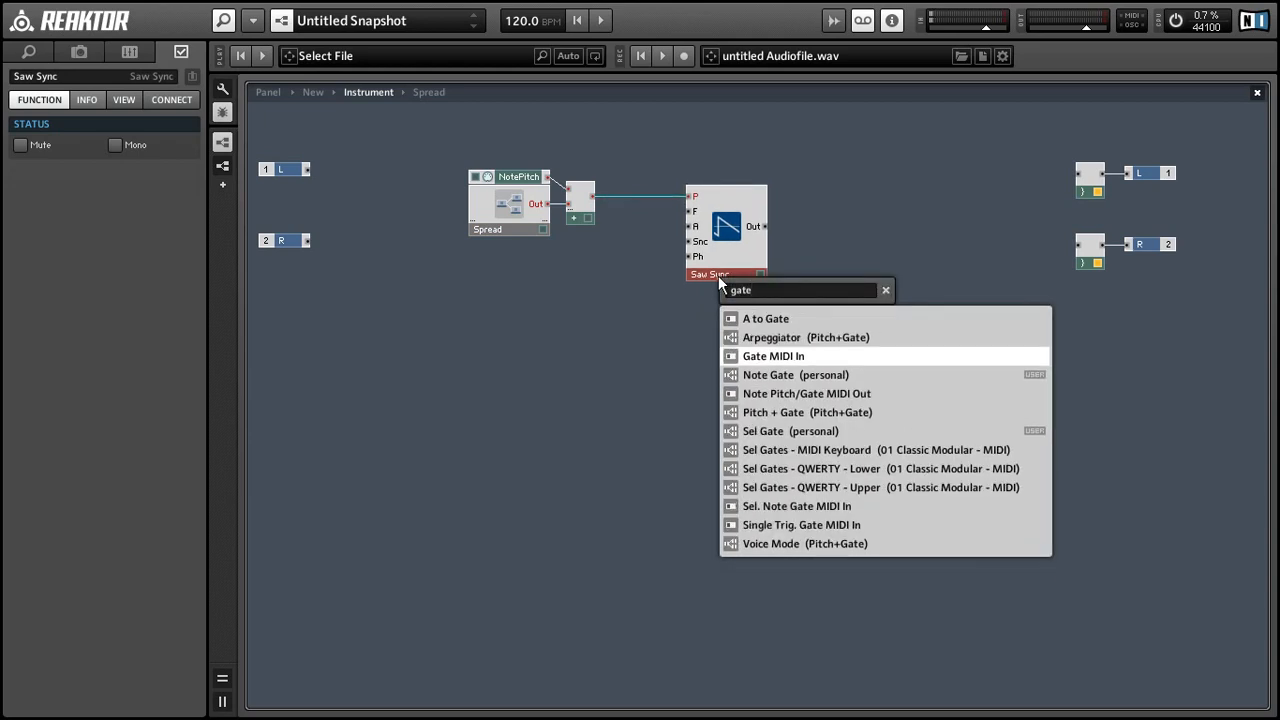
key(Return)
double_click(718, 275)
text(ar)
key(Return)
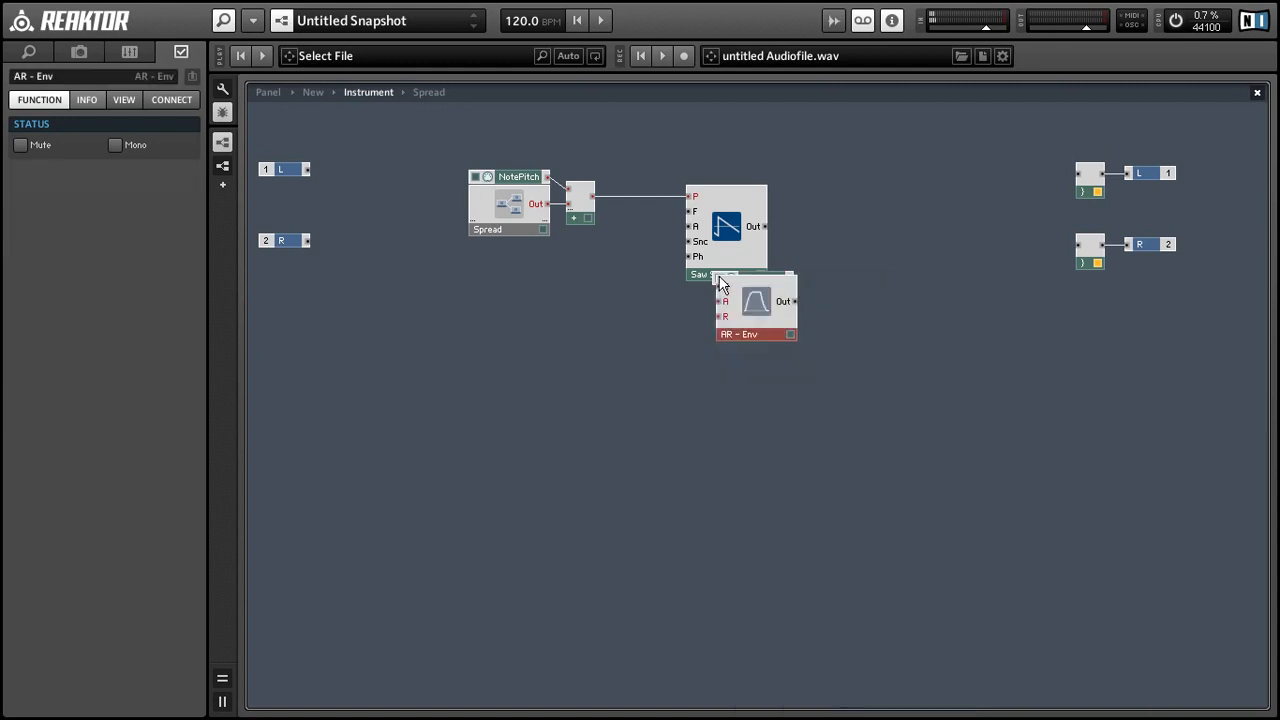
drag(716, 337, 586, 269)
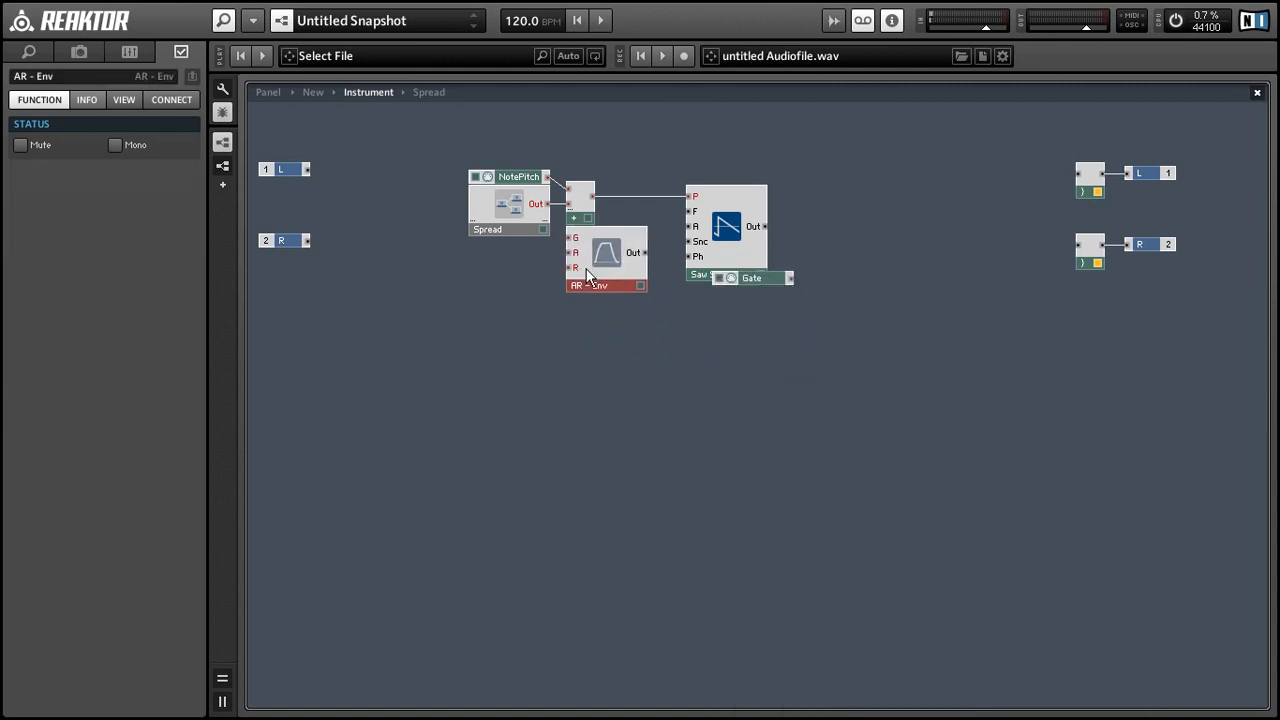
drag(723, 279, 603, 265)
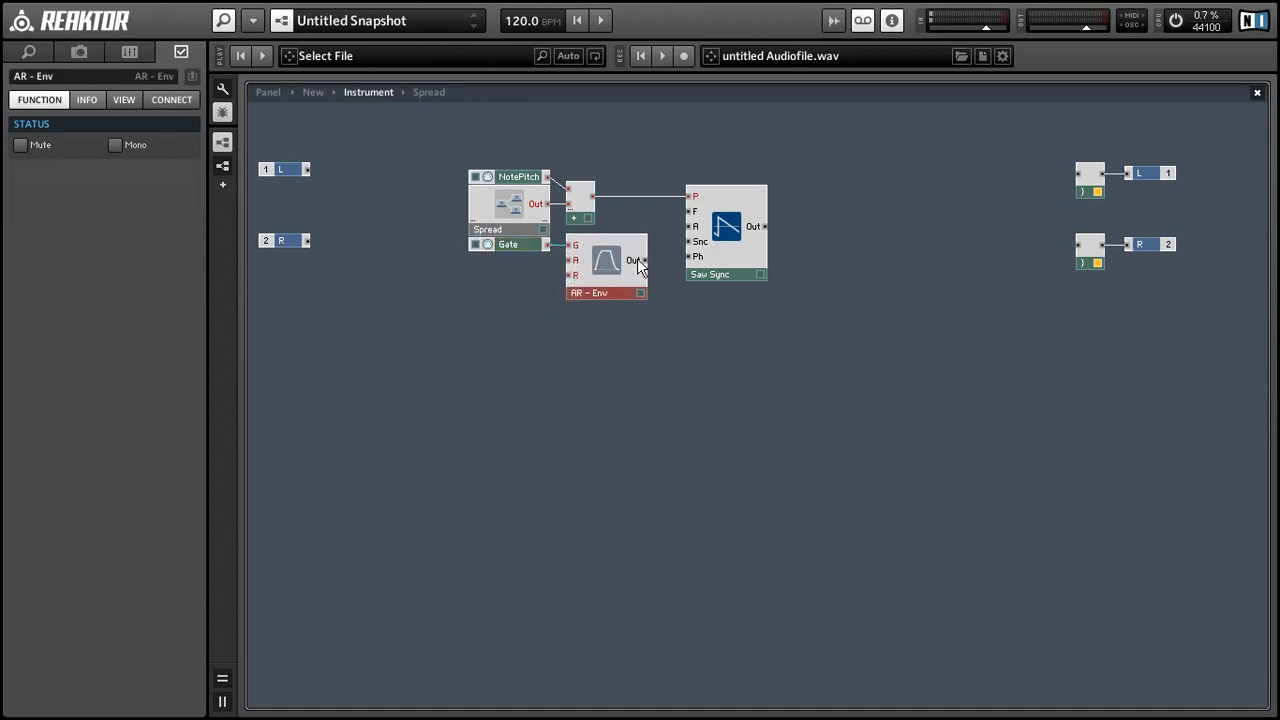
Step: Wire AR - Env to Saw Sync's A, Gate to Snc, and Saw Sync's output to L
drag(643, 260, 690, 227)
click(737, 244)
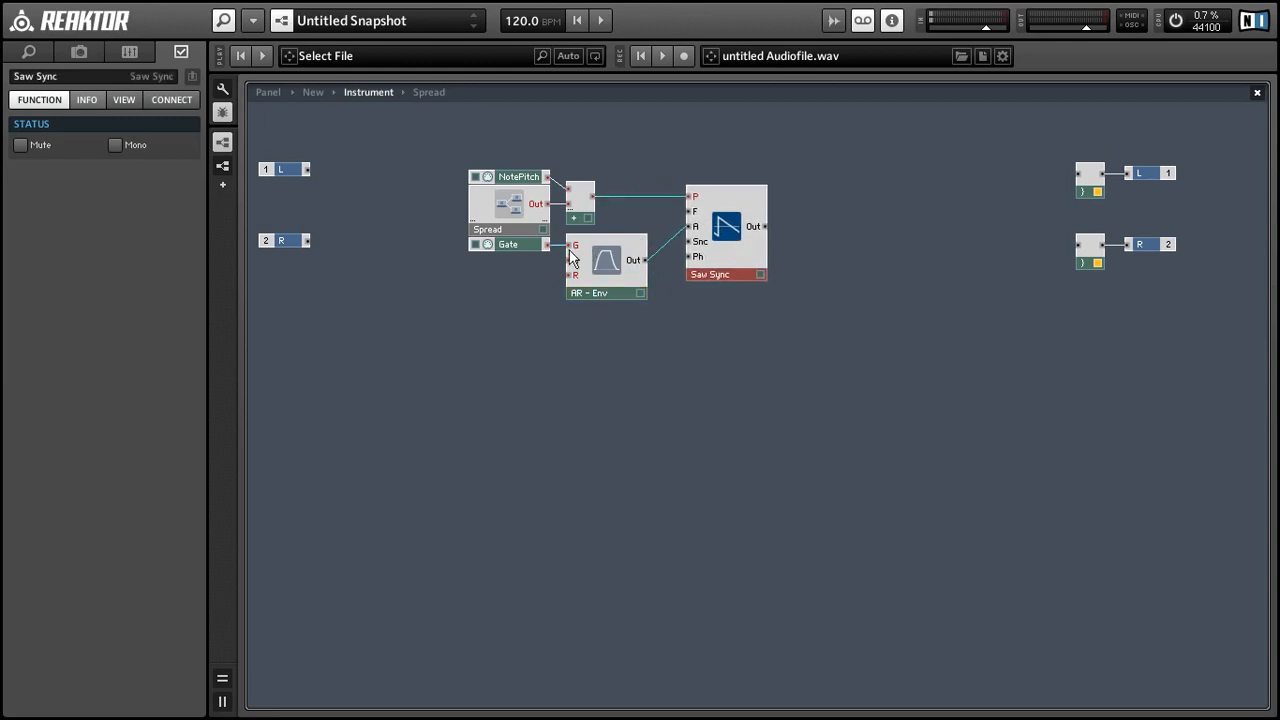
drag(547, 246, 708, 276)
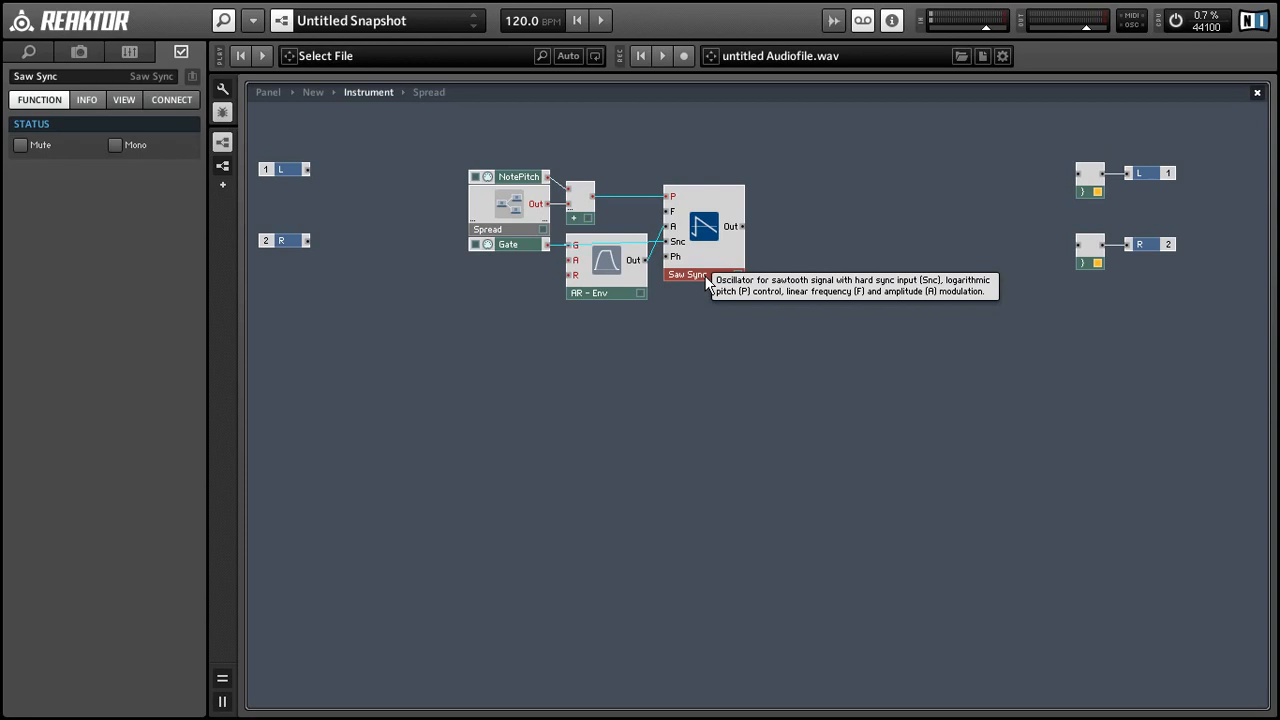
drag(742, 226, 1078, 174)
Step: Switch the Gate module to mono, then mute and unmute the AR - Env envelope
click(335, 152)
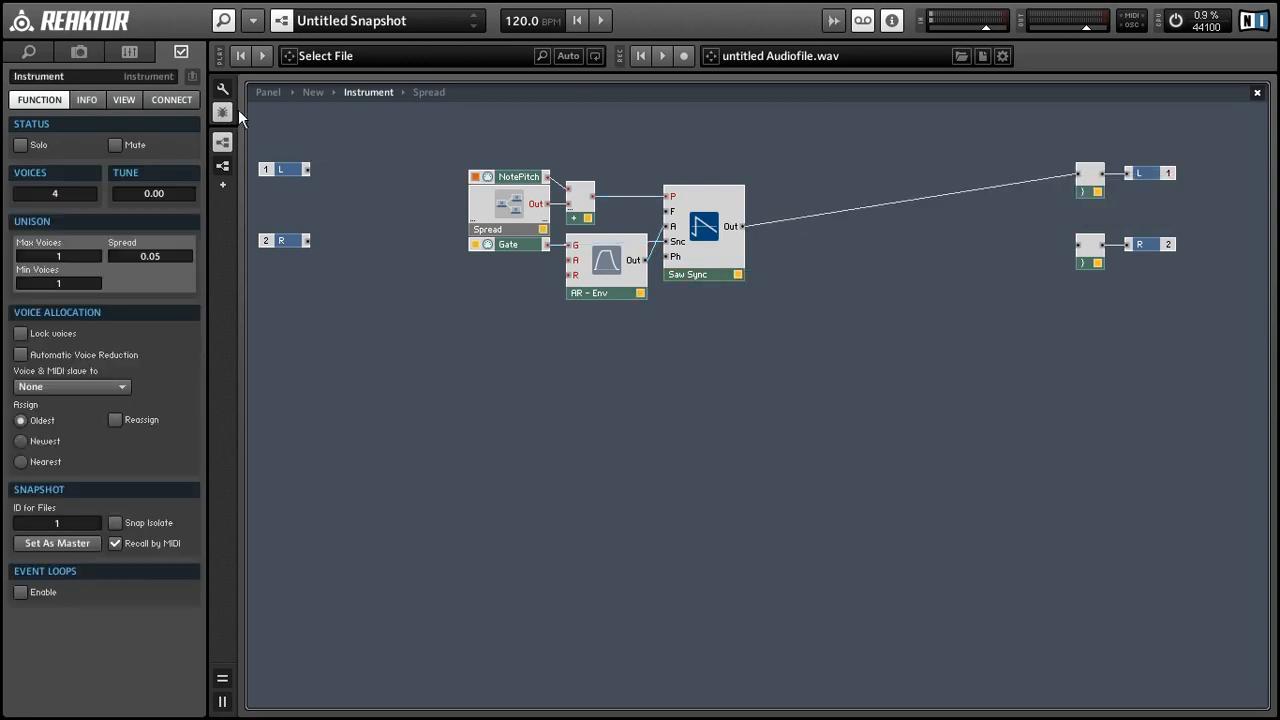
click(505, 245)
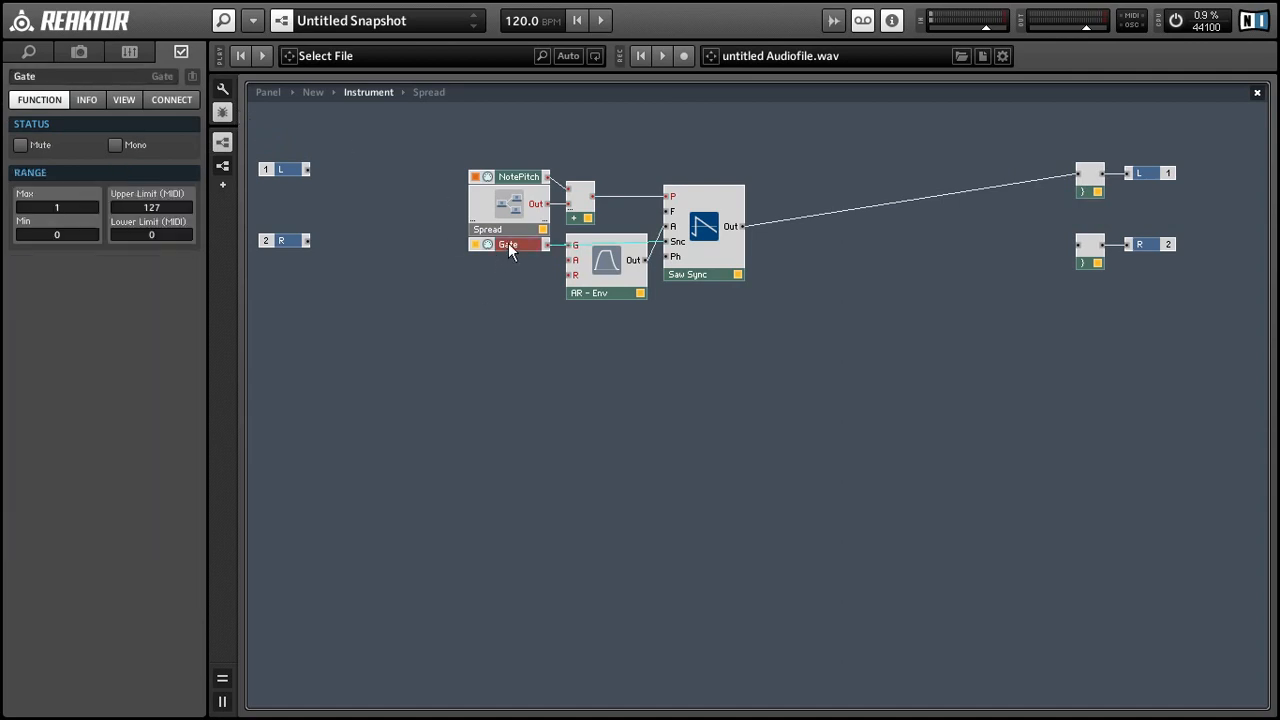
right_click(508, 243)
click(526, 254)
click(604, 290)
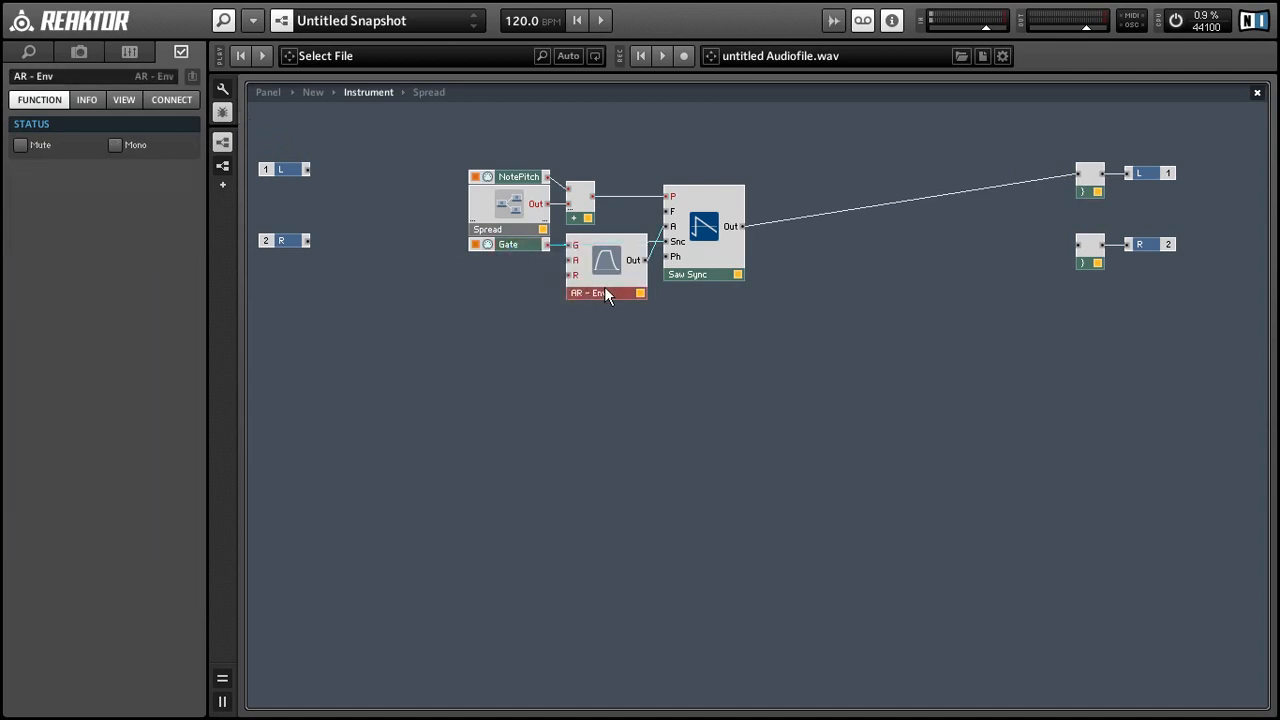
right_click(604, 287)
click(629, 309)
right_click(616, 281)
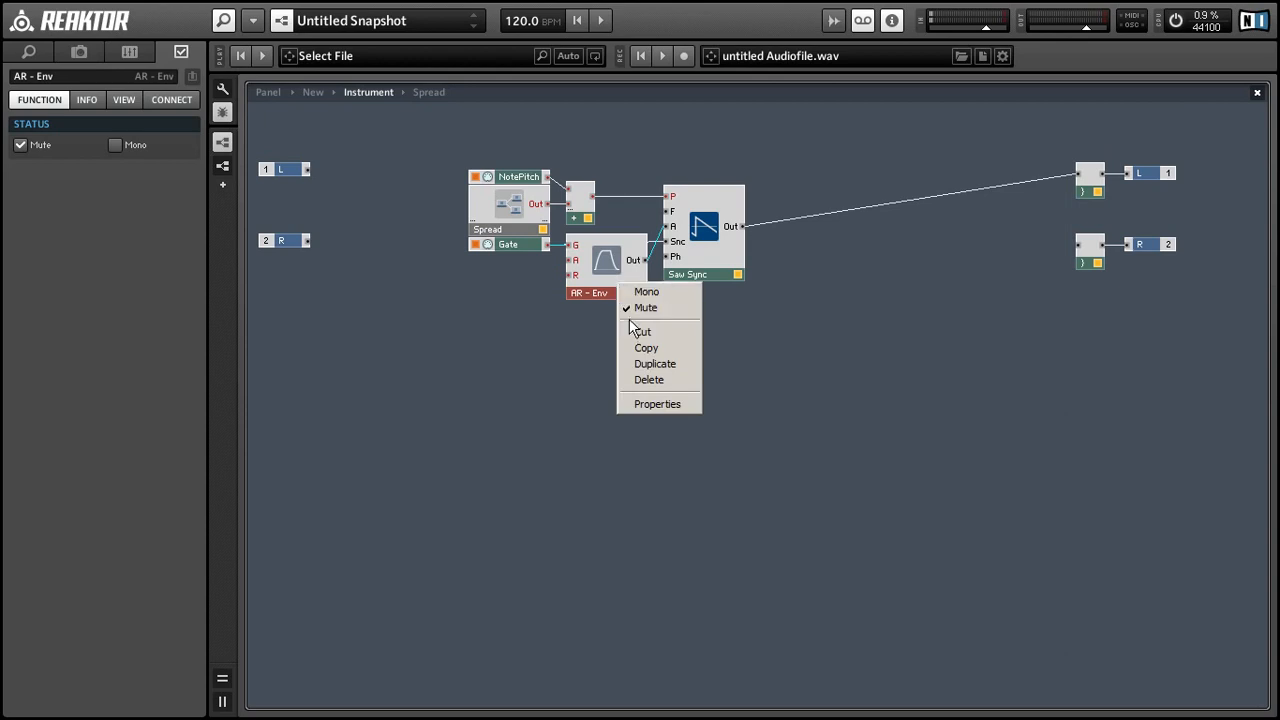
click(628, 308)
right_click(609, 267)
key(Escape)
Step: Check the Spread Pitch knob on the panel and jump back to its structure
click(401, 193)
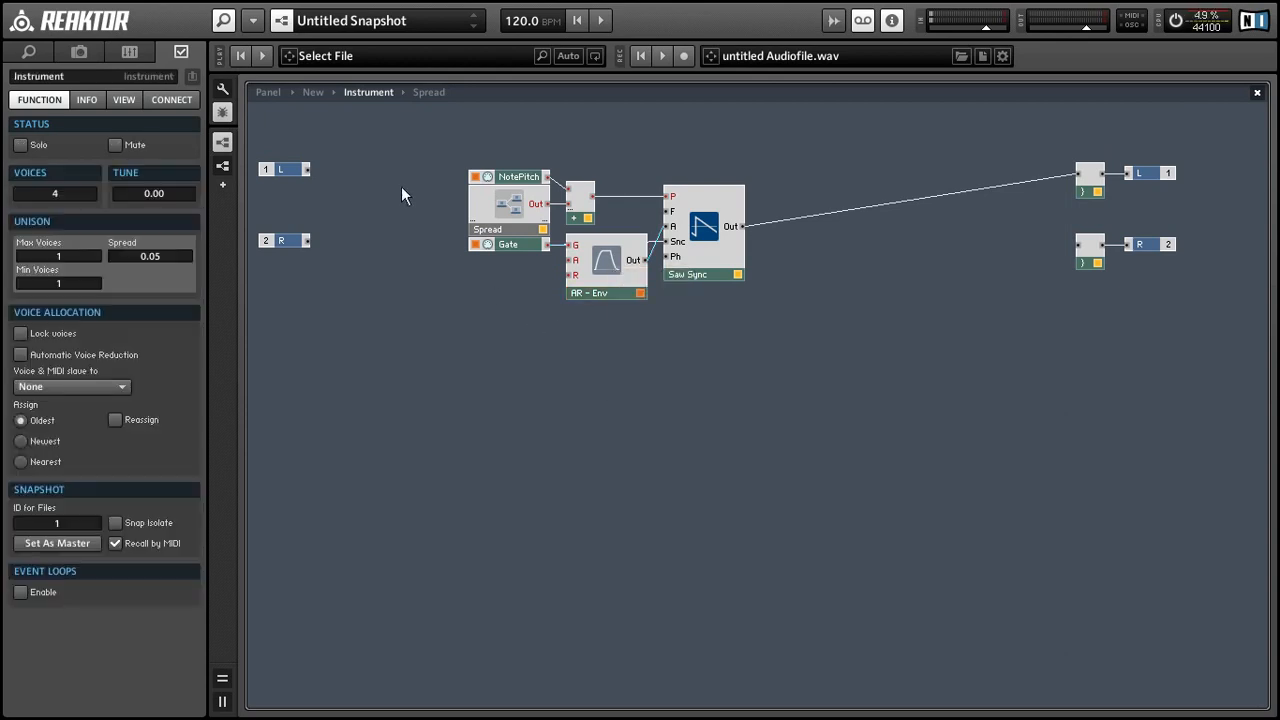
click(263, 92)
click(281, 166)
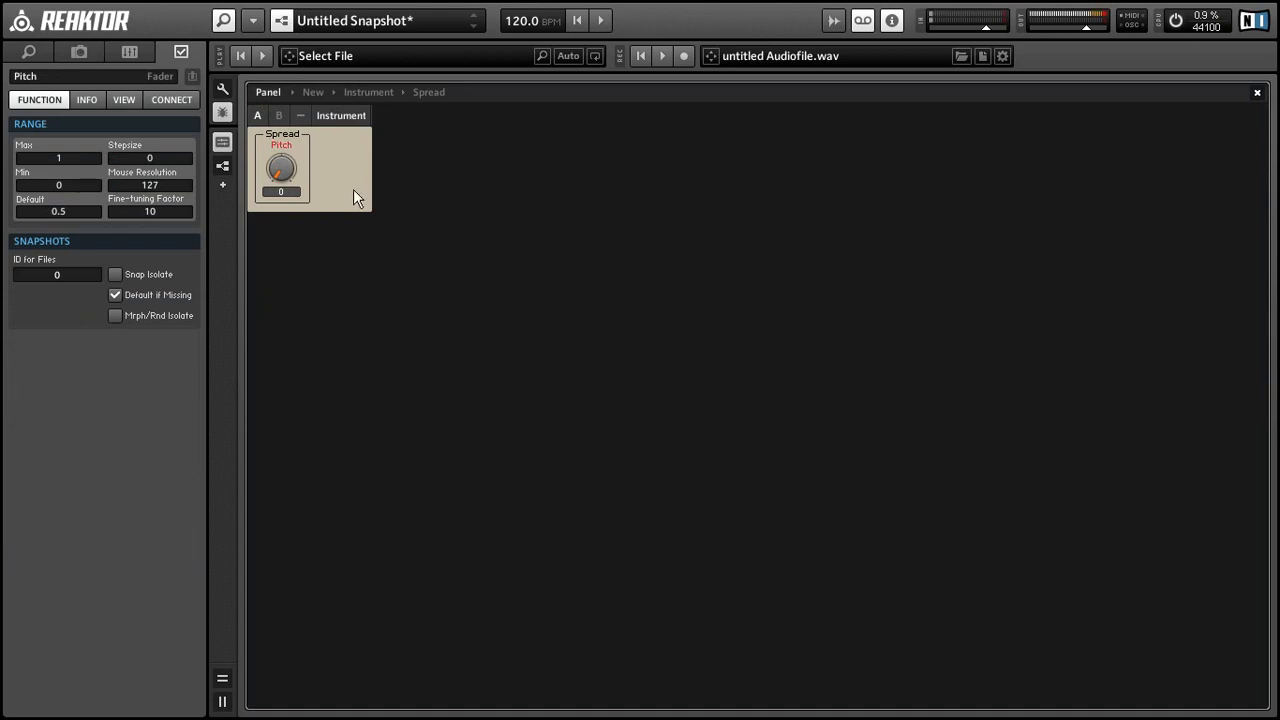
double_click(305, 154)
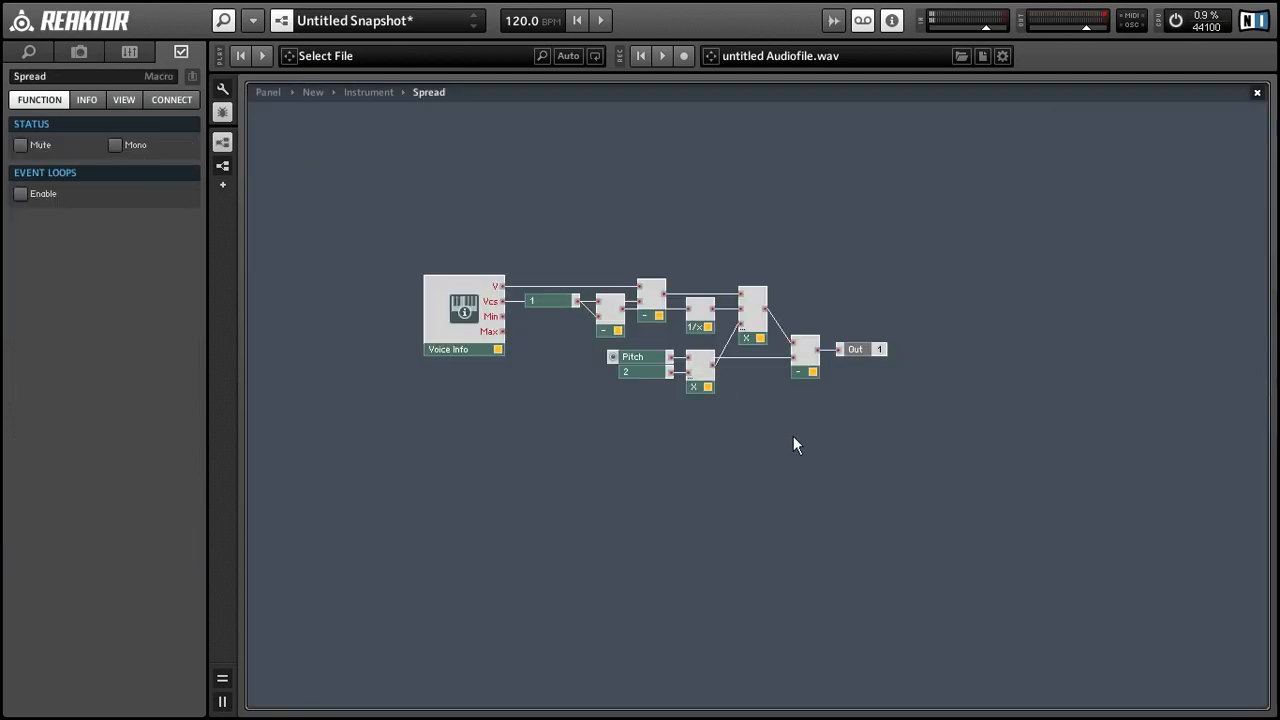
Step: Select all modules and output terminals and move the patch down and left
drag(414, 160, 832, 223)
click(839, 250)
drag(513, 109, 1267, 375)
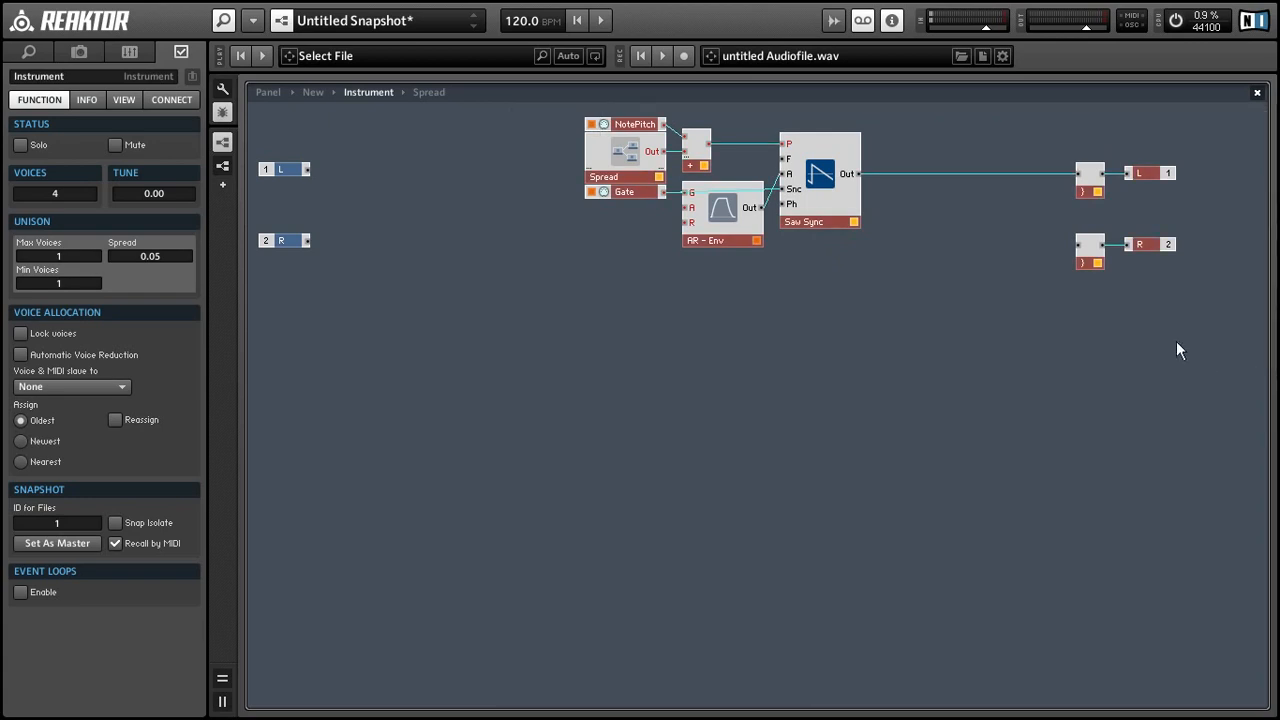
drag(1096, 263, 995, 402)
click(827, 410)
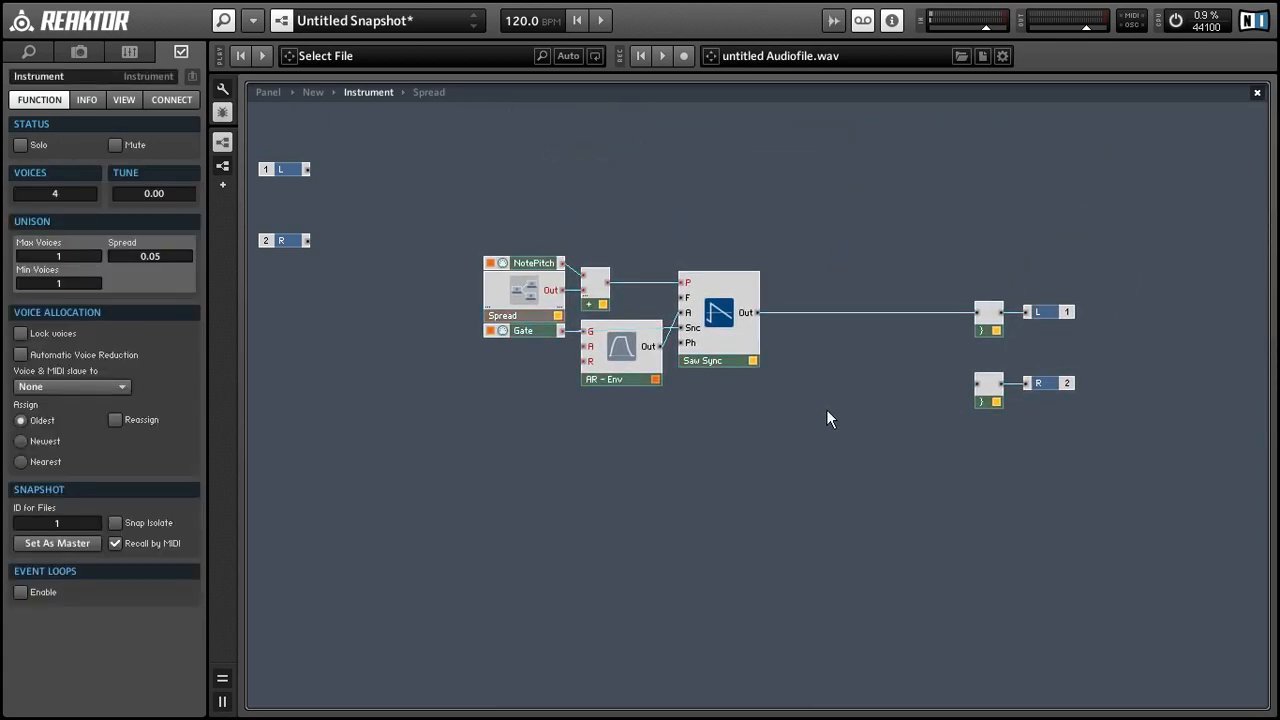
right_click(798, 220)
Step: Insert a new 1in1out macro and place a Voice Info module inside it
mouse_move(829, 254)
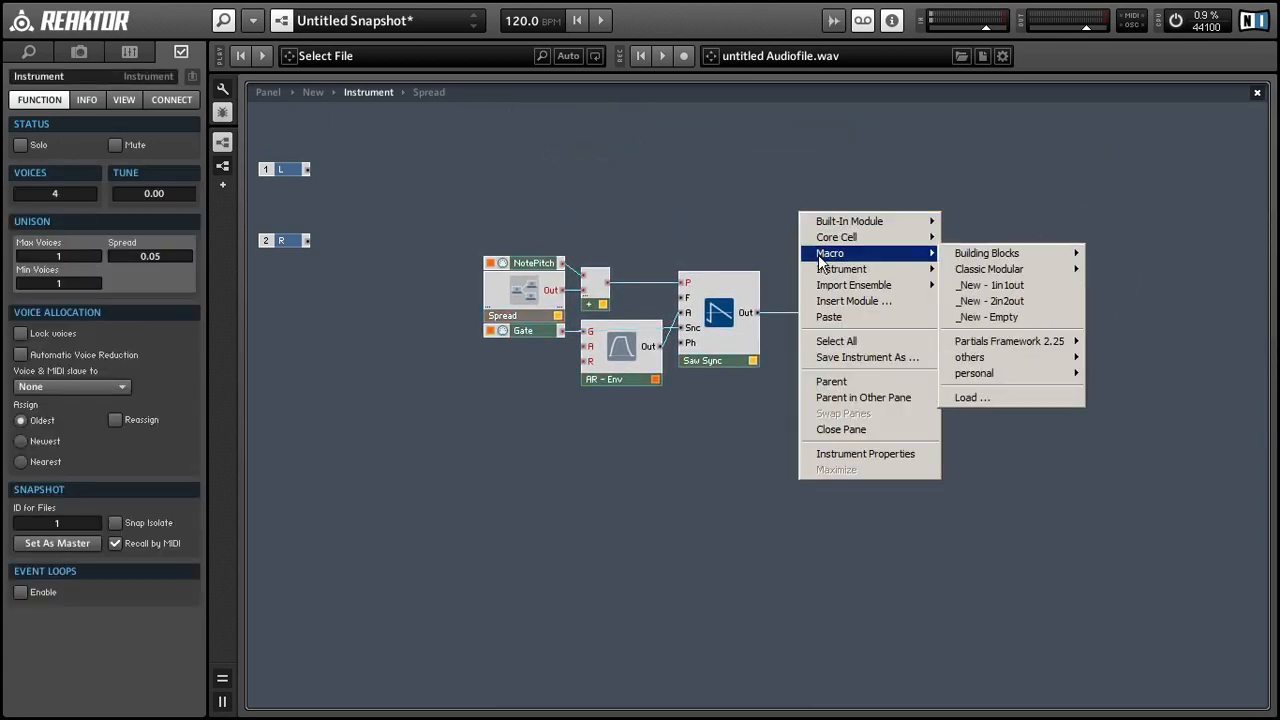
click(1022, 286)
double_click(846, 242)
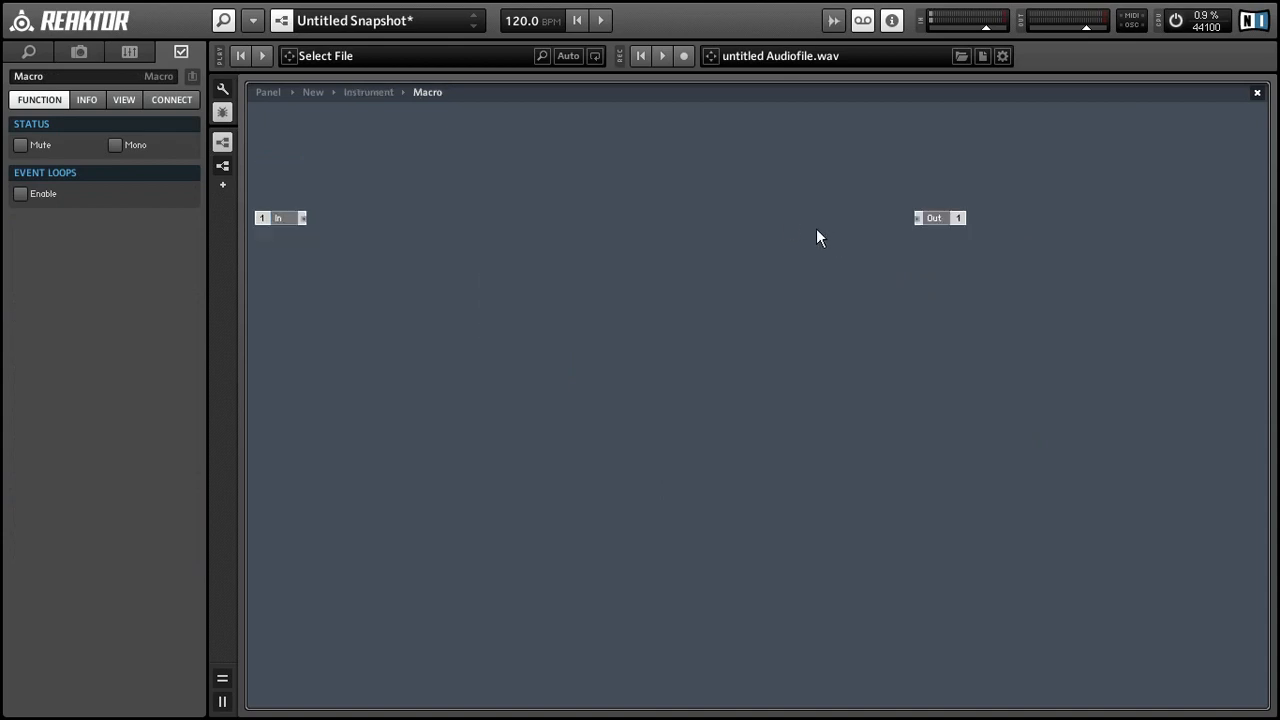
right_click(683, 285)
mouse_move(690, 287)
mouse_move(898, 520)
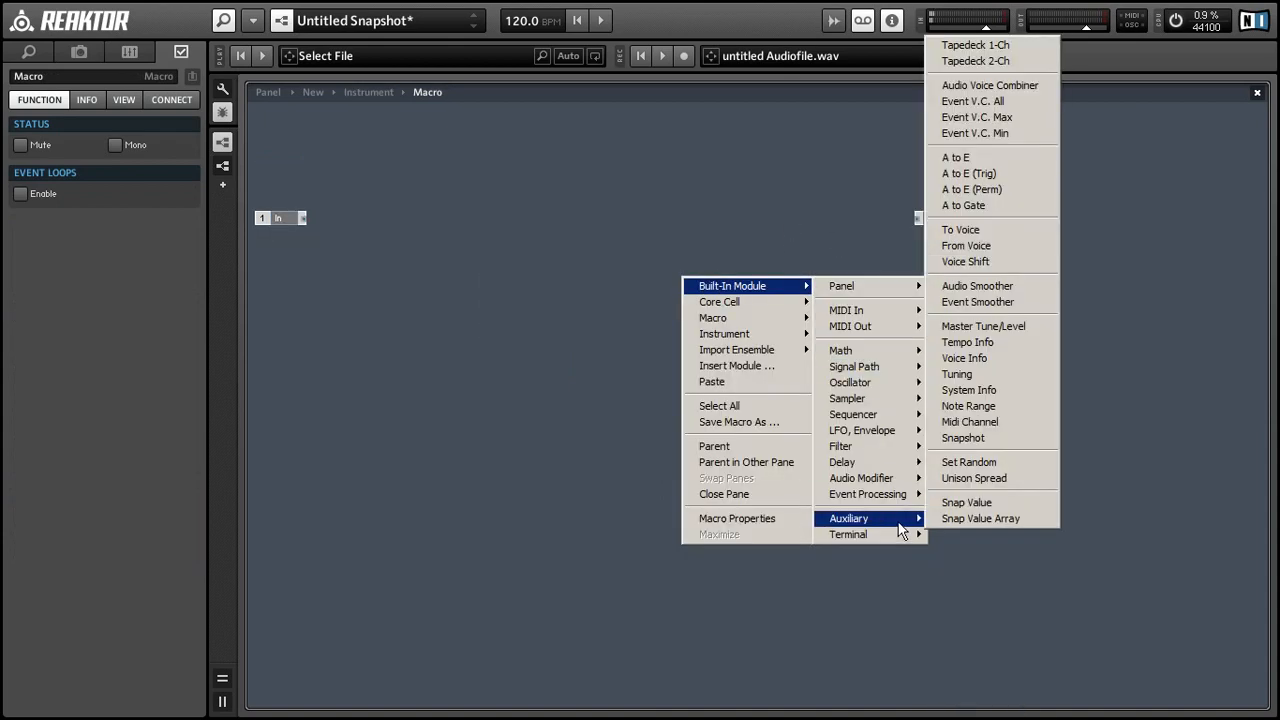
click(952, 360)
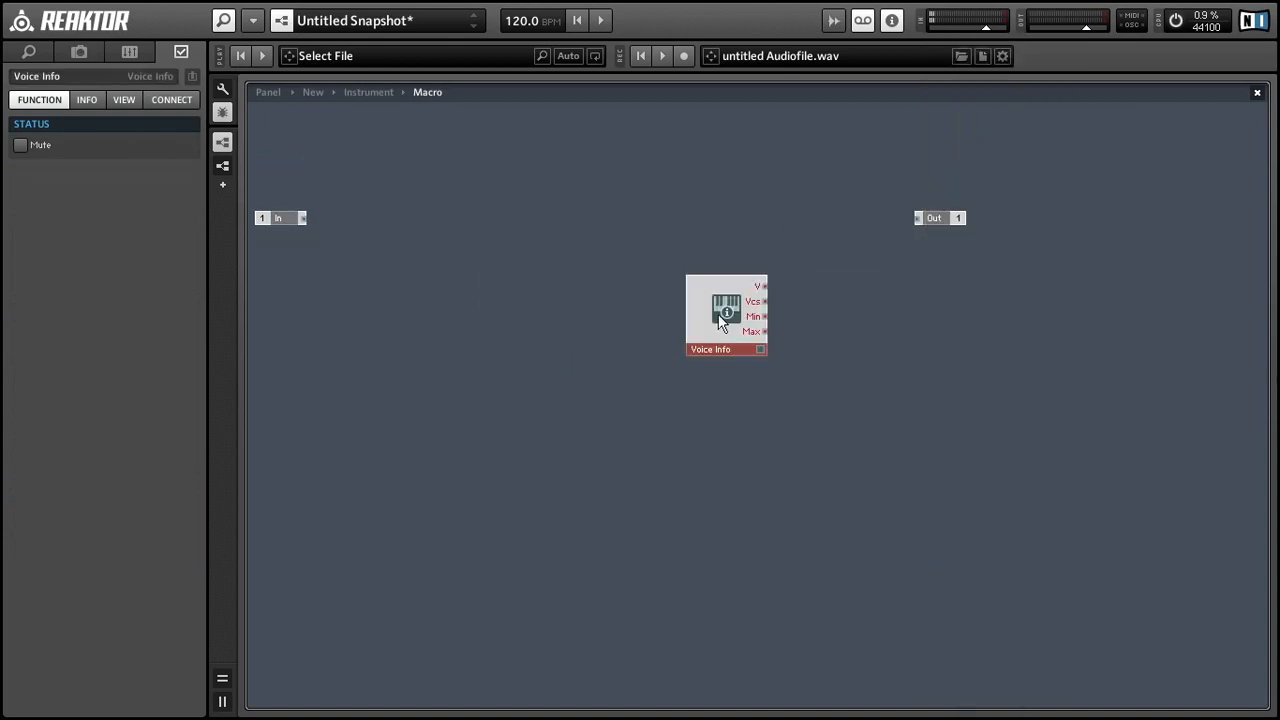
drag(719, 320, 487, 324)
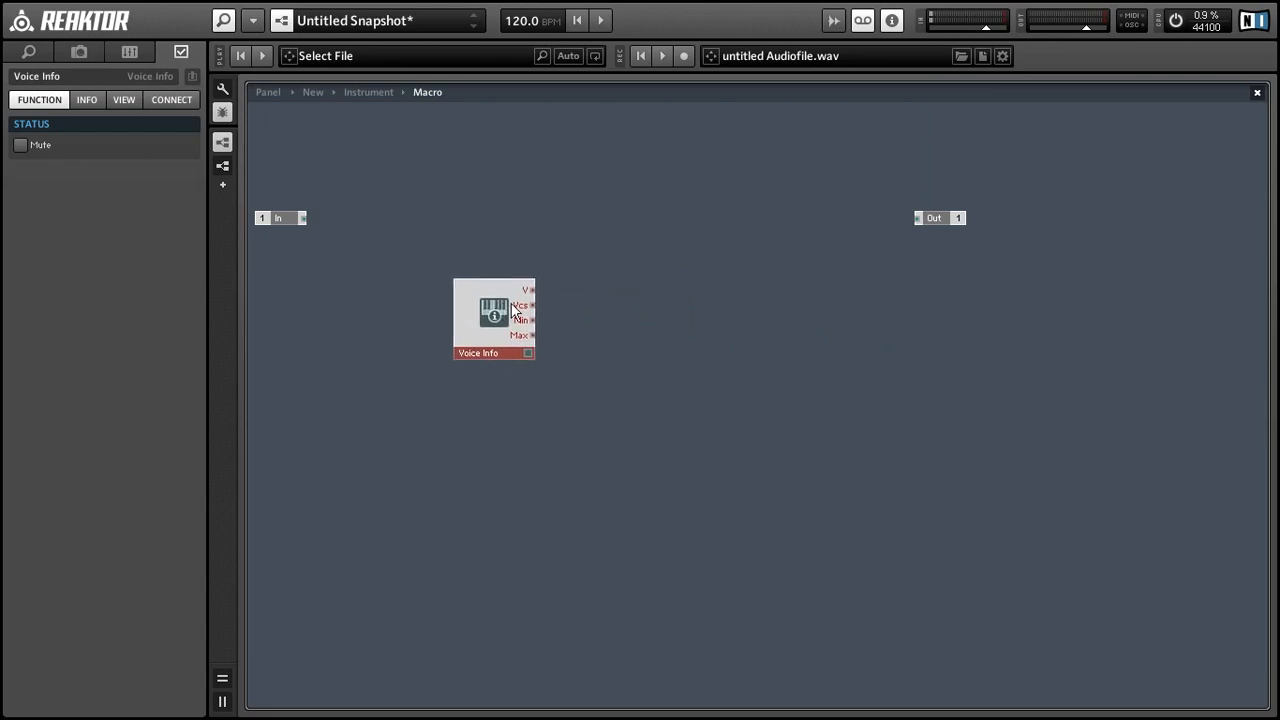
Step: Add a Divide module fed by Voice Info's Vcs and the macro's In terminal
right_click(623, 260)
mouse_move(634, 262)
mouse_move(812, 330)
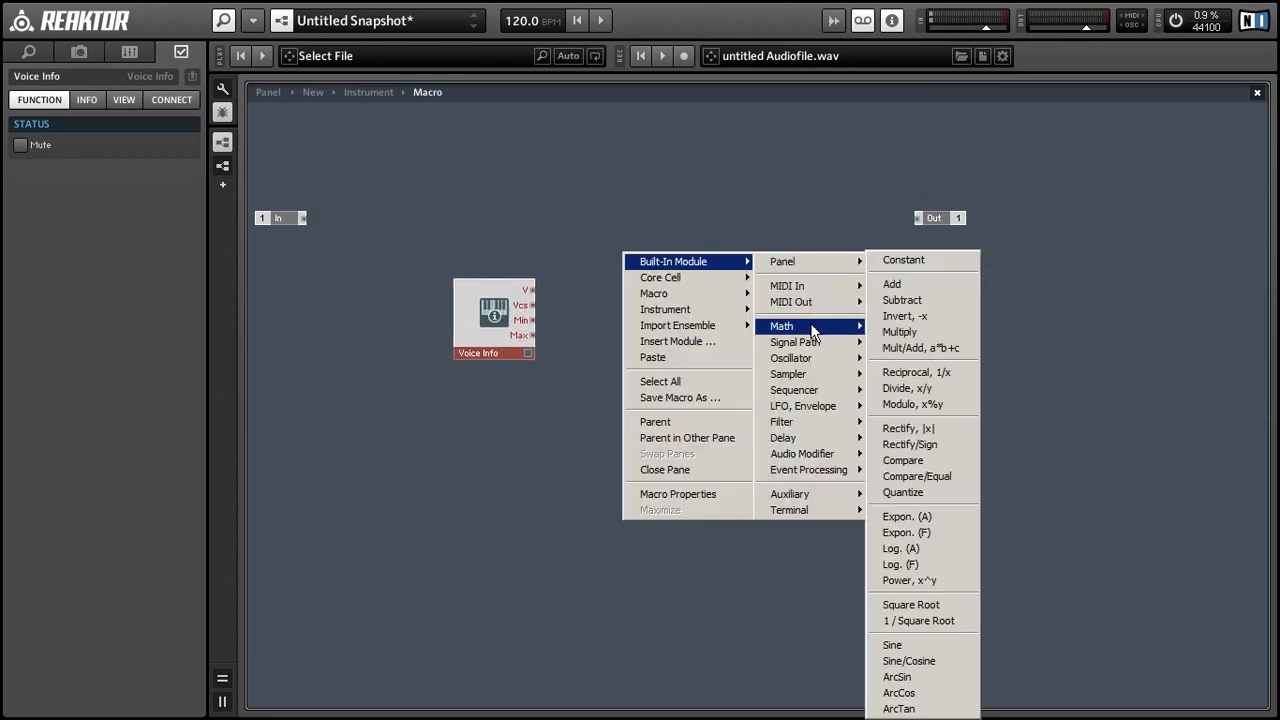
click(935, 388)
drag(532, 305, 643, 305)
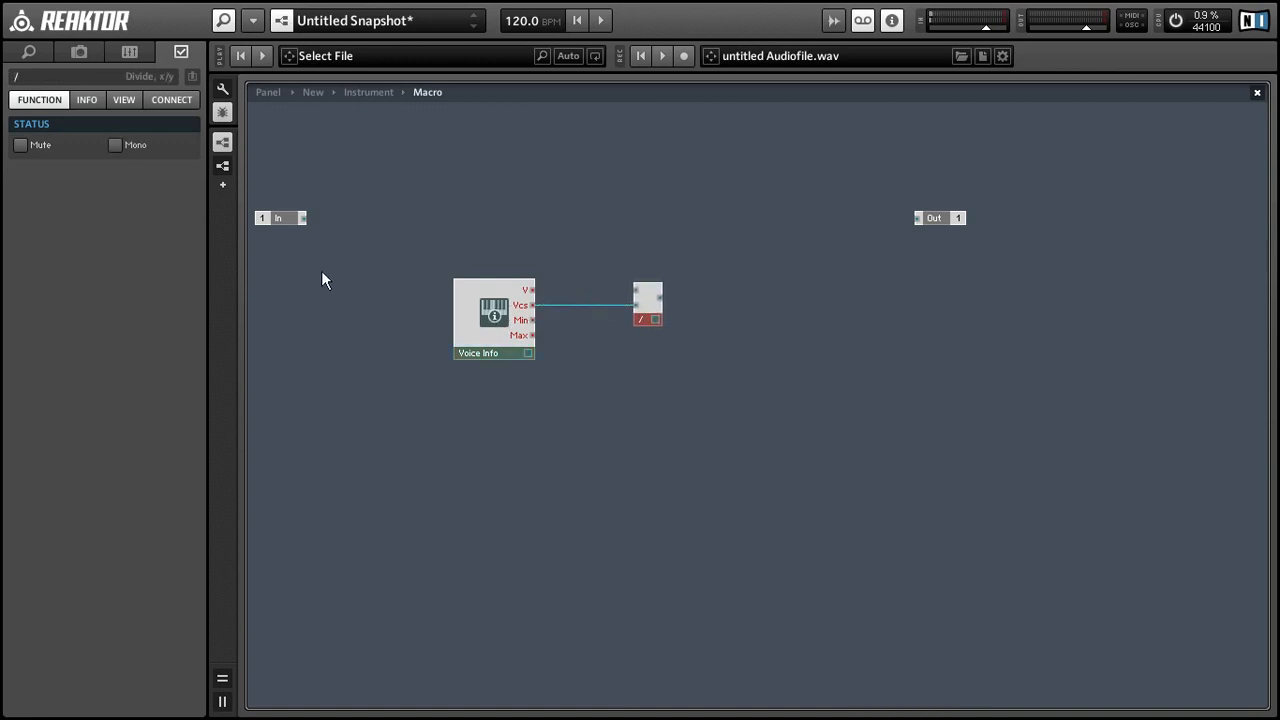
mouse_move(272, 220)
mouse_down()
mouse_move(641, 280)
mouse_move(640, 291)
mouse_move(917, 219)
mouse_move(674, 271)
mouse_up()
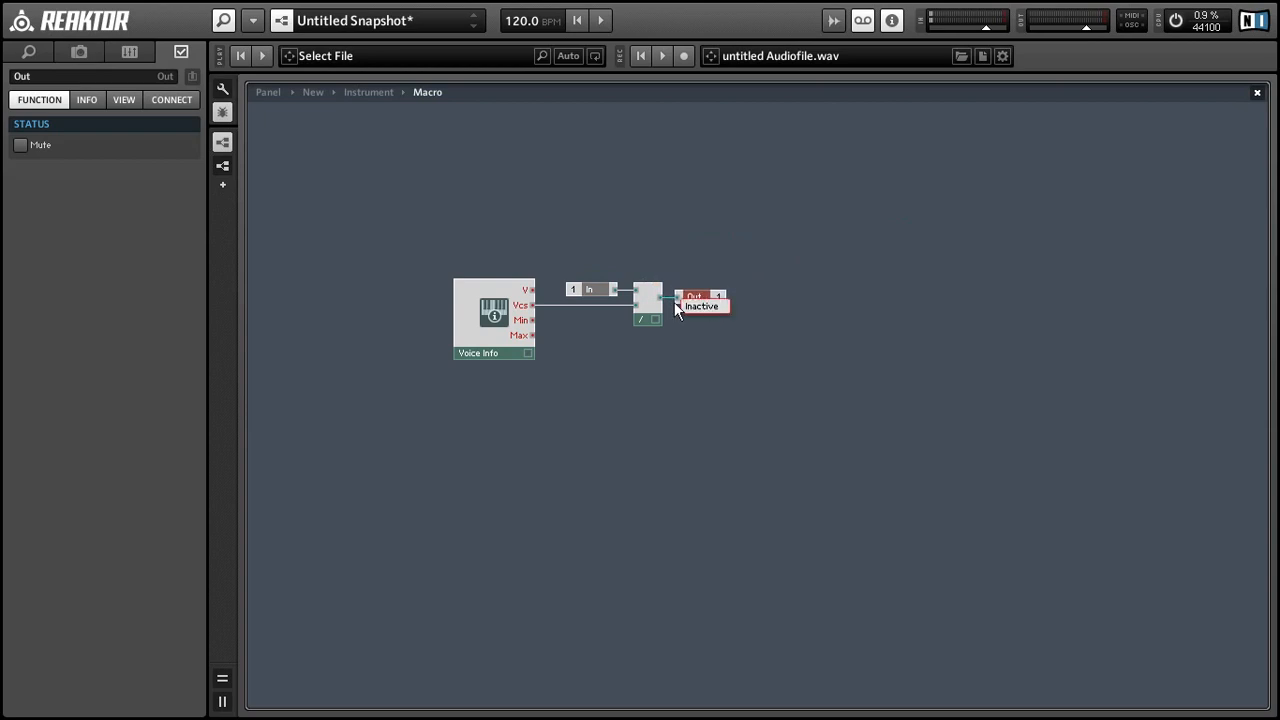
double_click(693, 322)
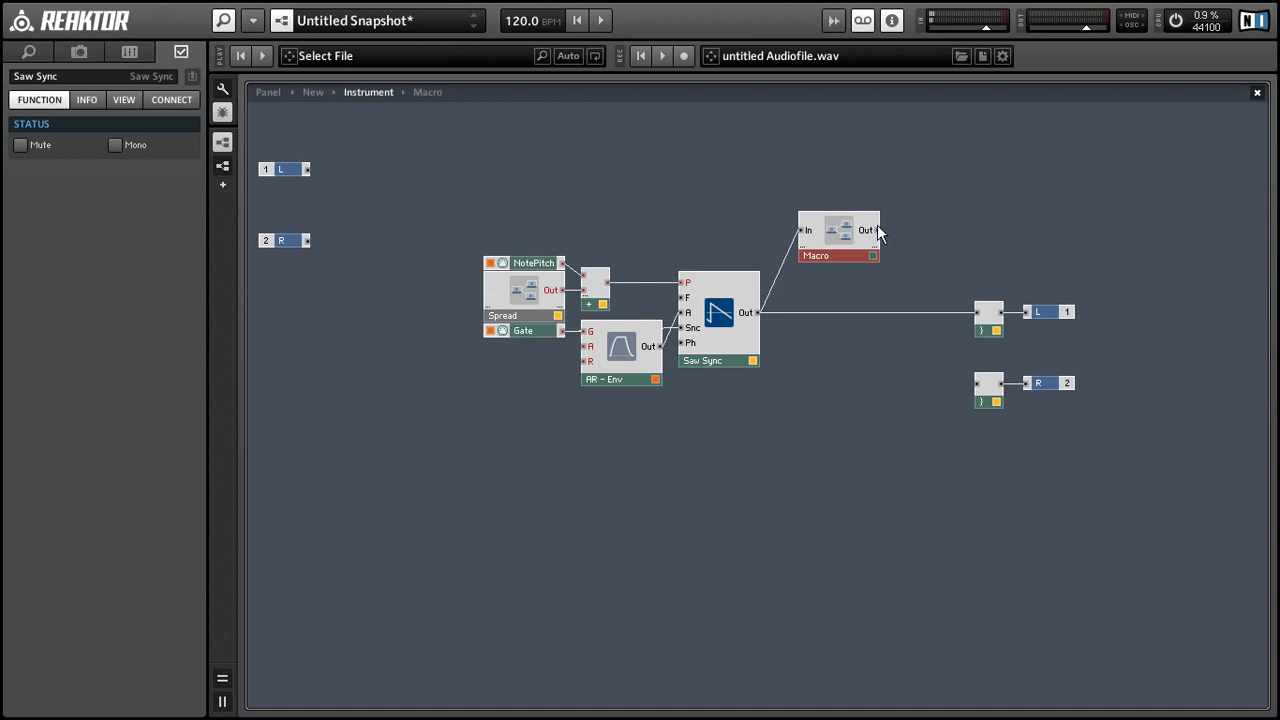
Step: Wire the new macro's output to L, positioned between Saw Sync and L
drag(963, 302, 976, 313)
drag(819, 254, 802, 320)
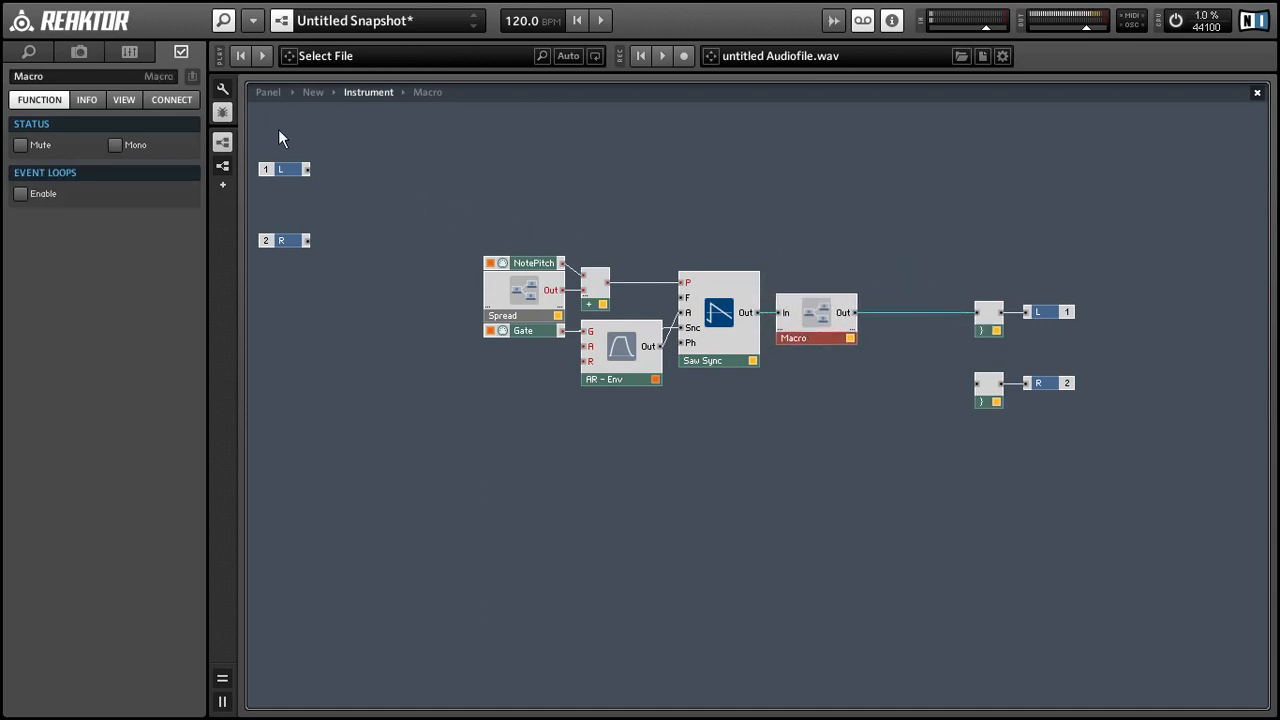
click(267, 93)
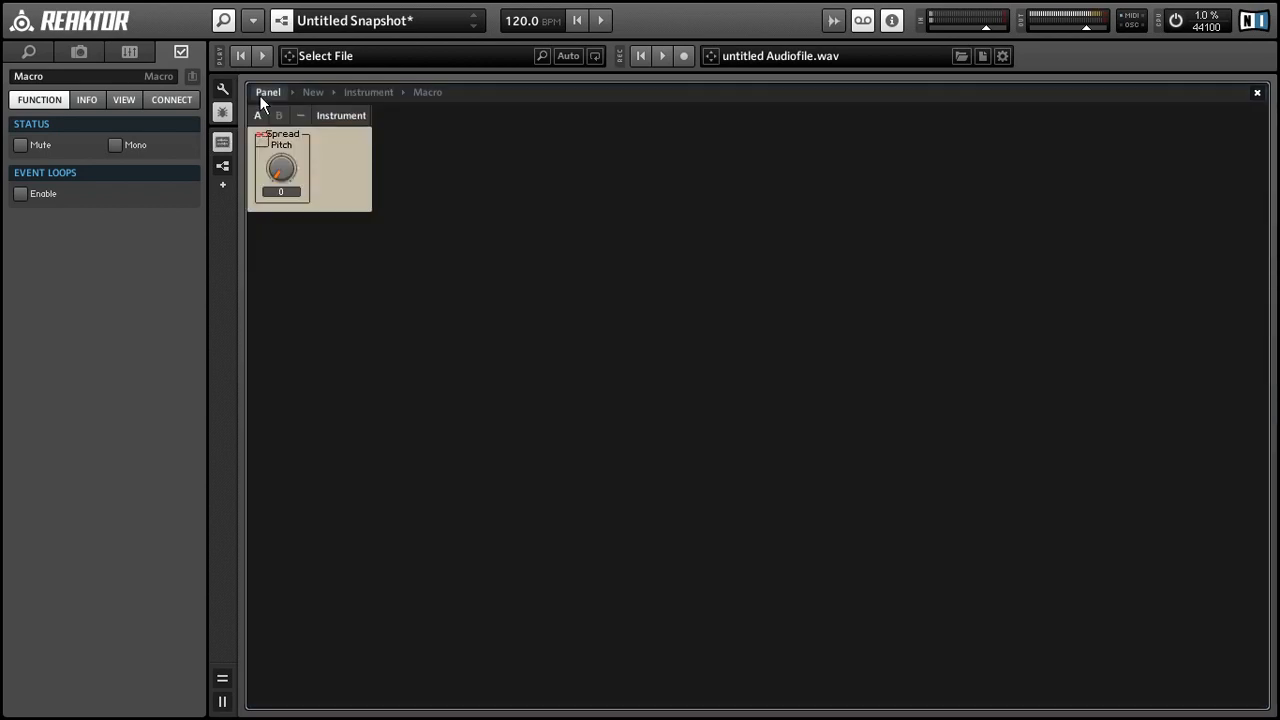
Step: Turn the Spread Pitch knob up and back down, then open the Spread macro
click(282, 175)
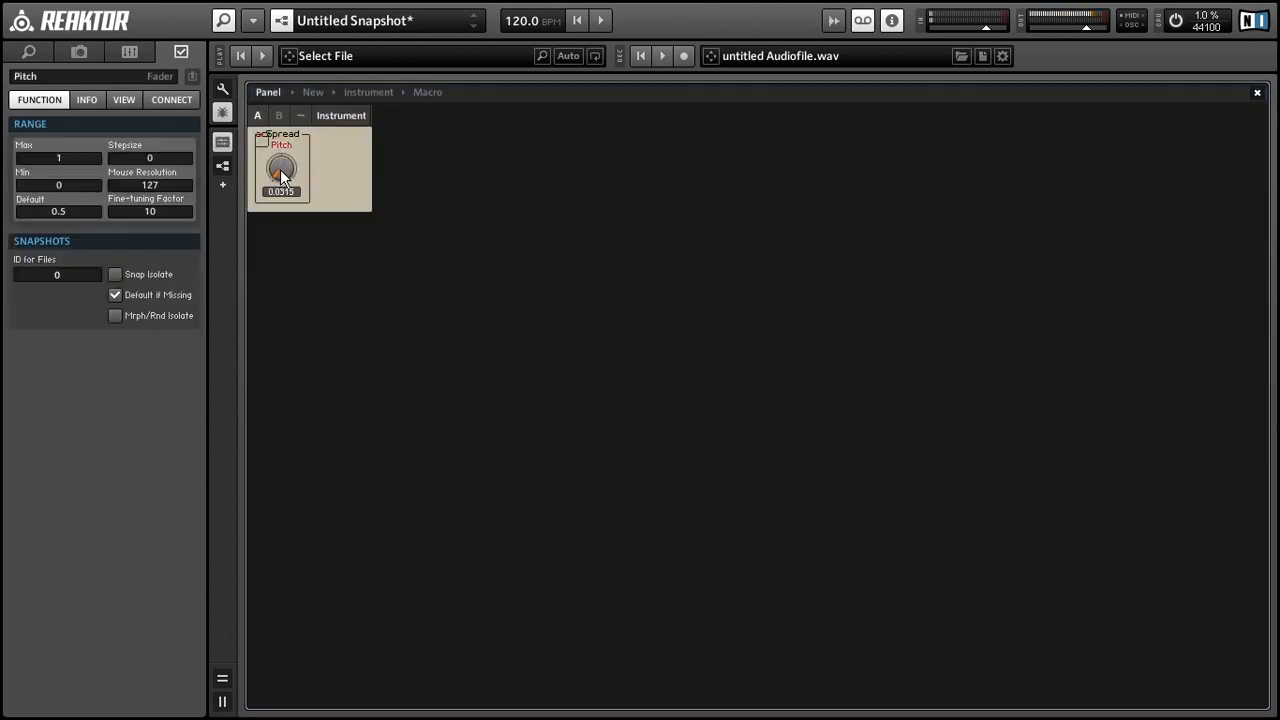
drag(281, 170, 208, 113)
drag(182, 61, 225, 165)
double_click(309, 173)
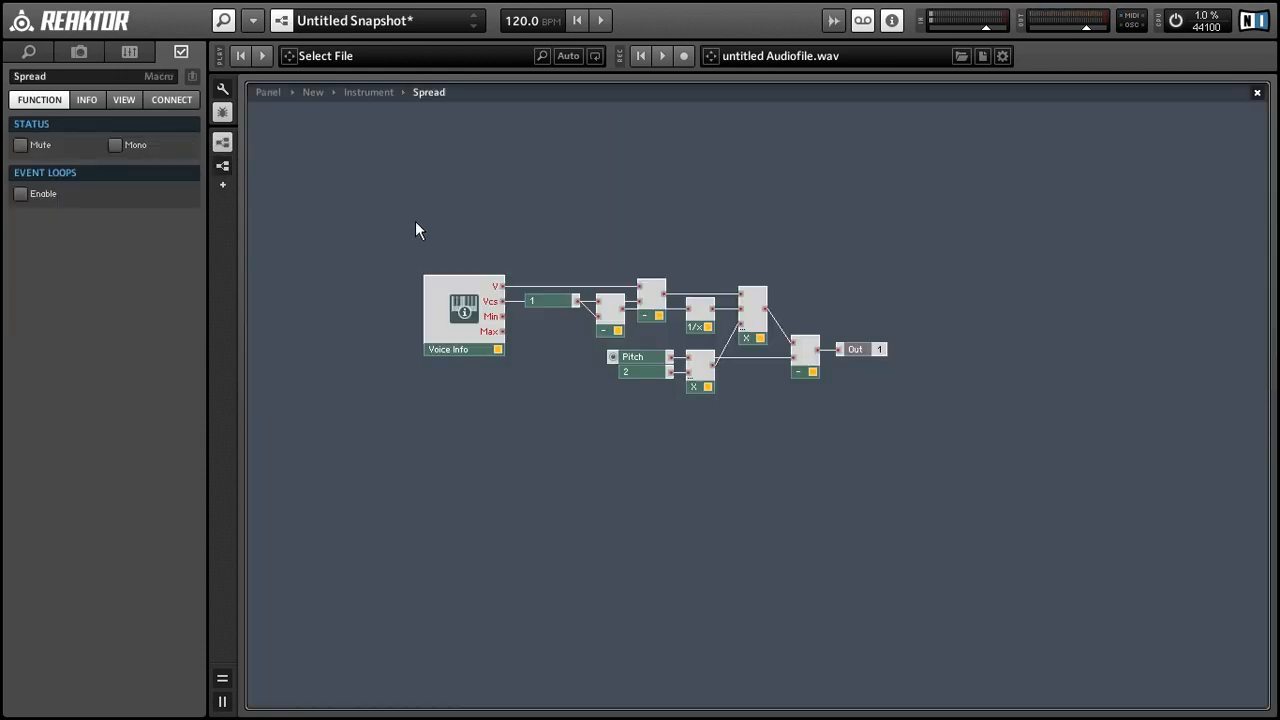
Step: Copy the Spread macro below AR - Env and wire it into Saw Sync's Ph input
double_click(492, 249)
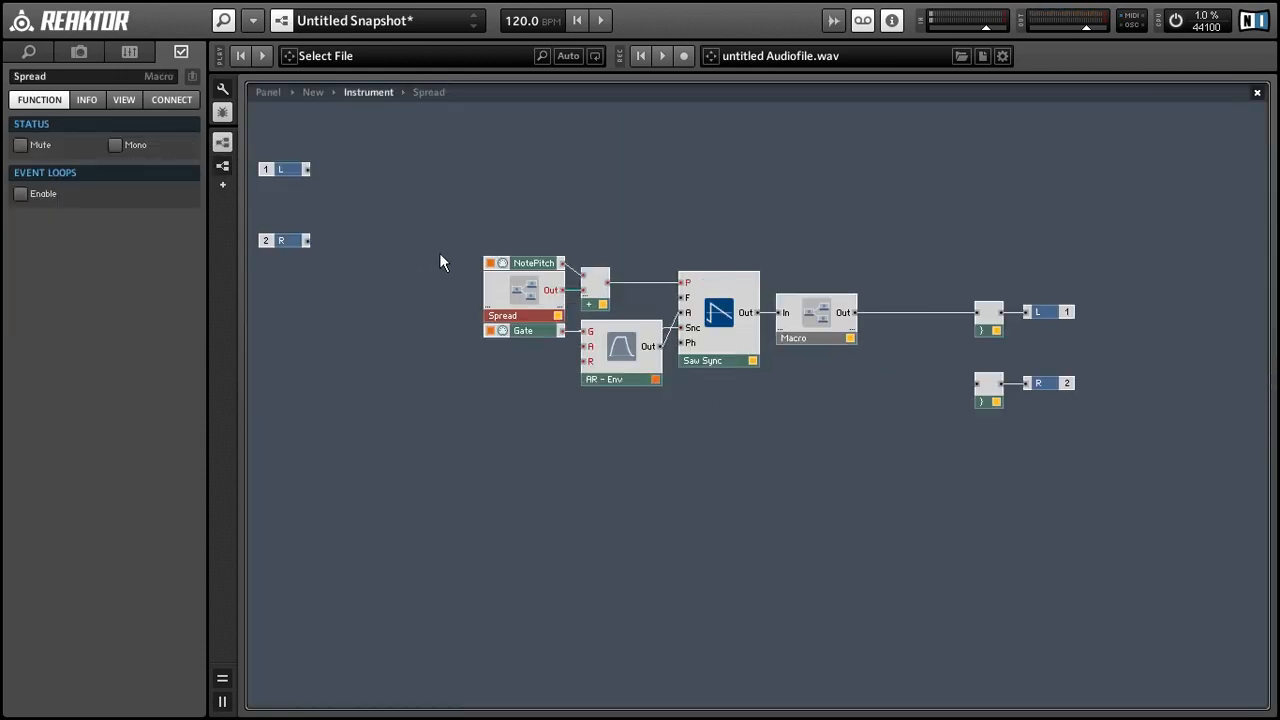
click(474, 306)
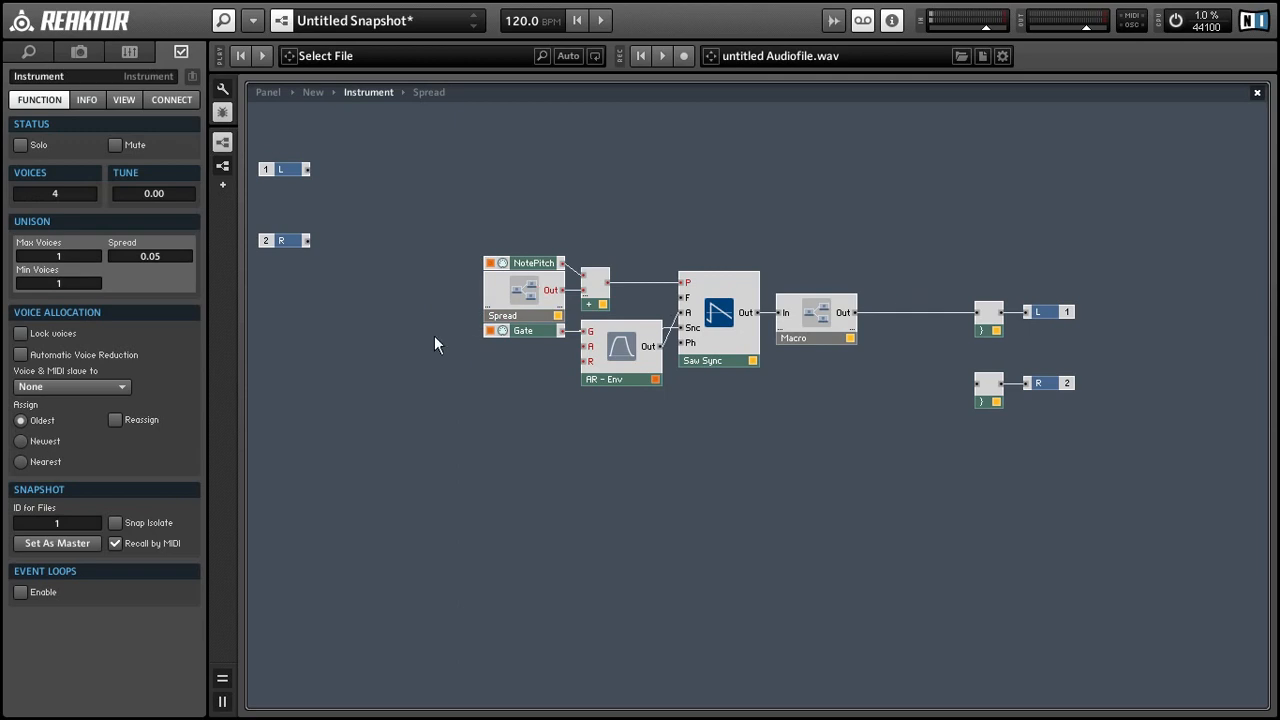
click(526, 318)
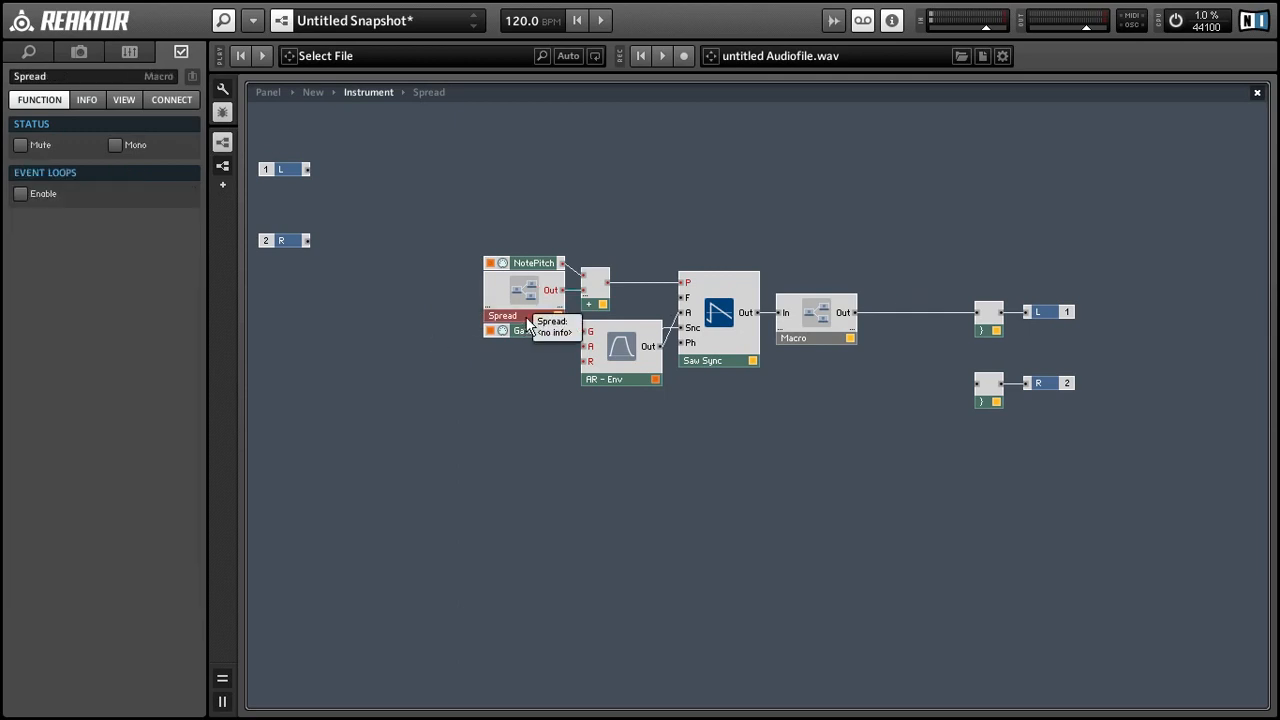
drag(534, 314, 626, 434)
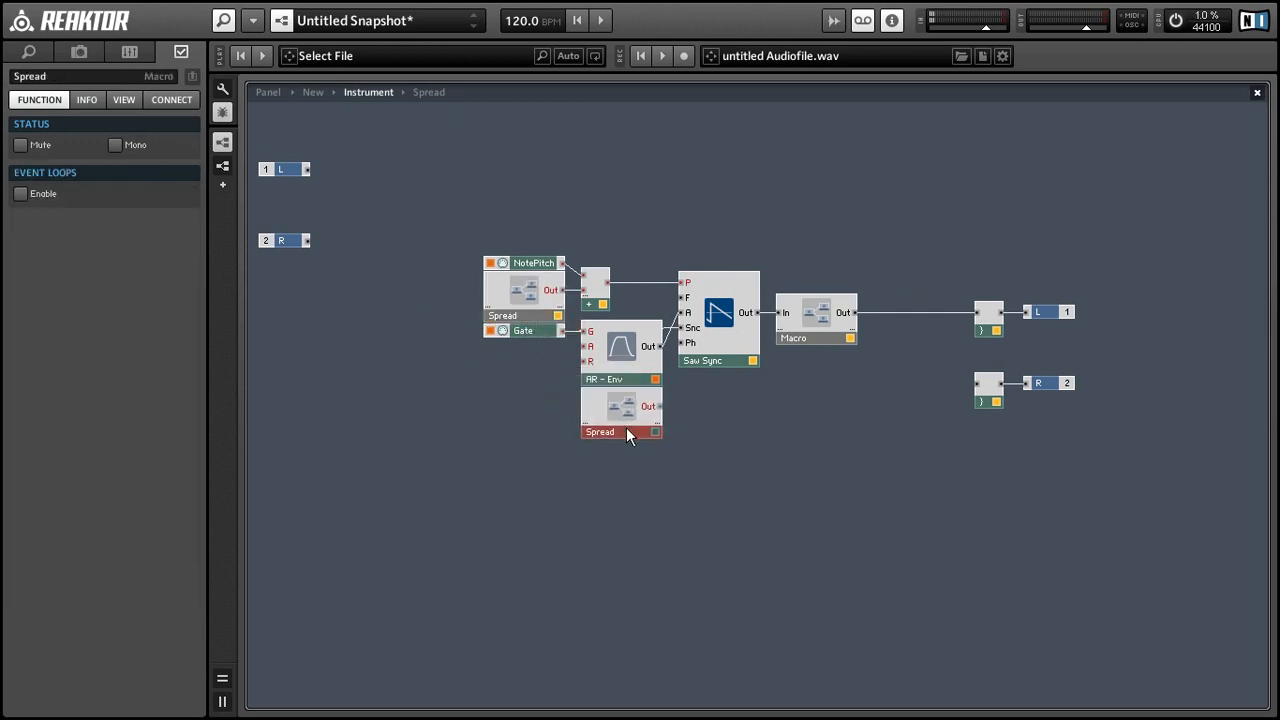
drag(670, 378, 687, 355)
Step: Rename the copy's Pitch fader to Phase
double_click(628, 412)
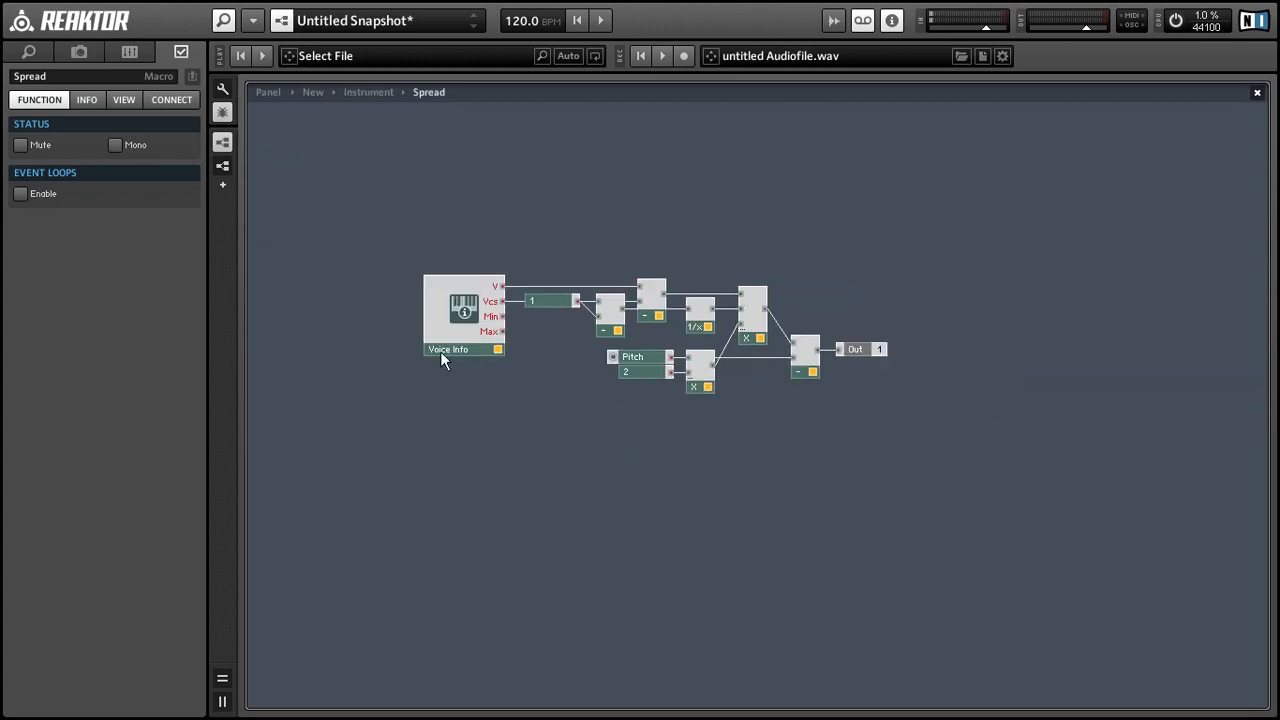
click(632, 362)
double_click(22, 78)
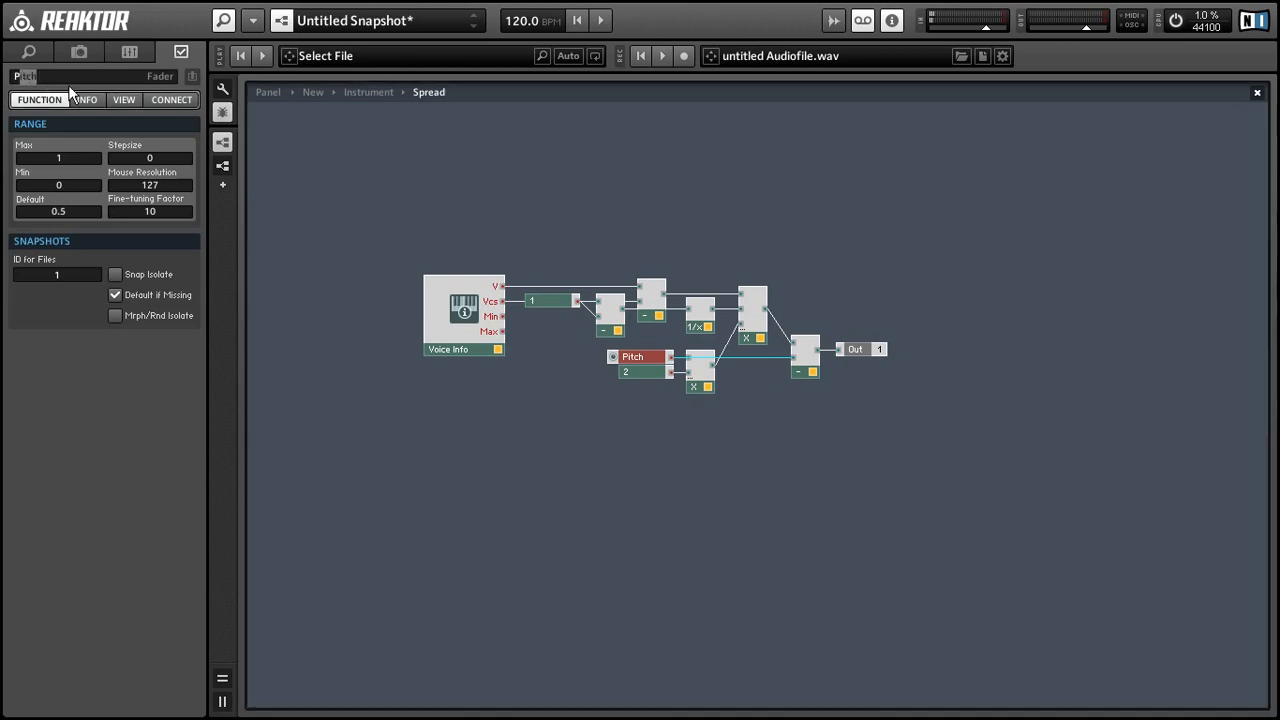
text(Phase)
click(613, 168)
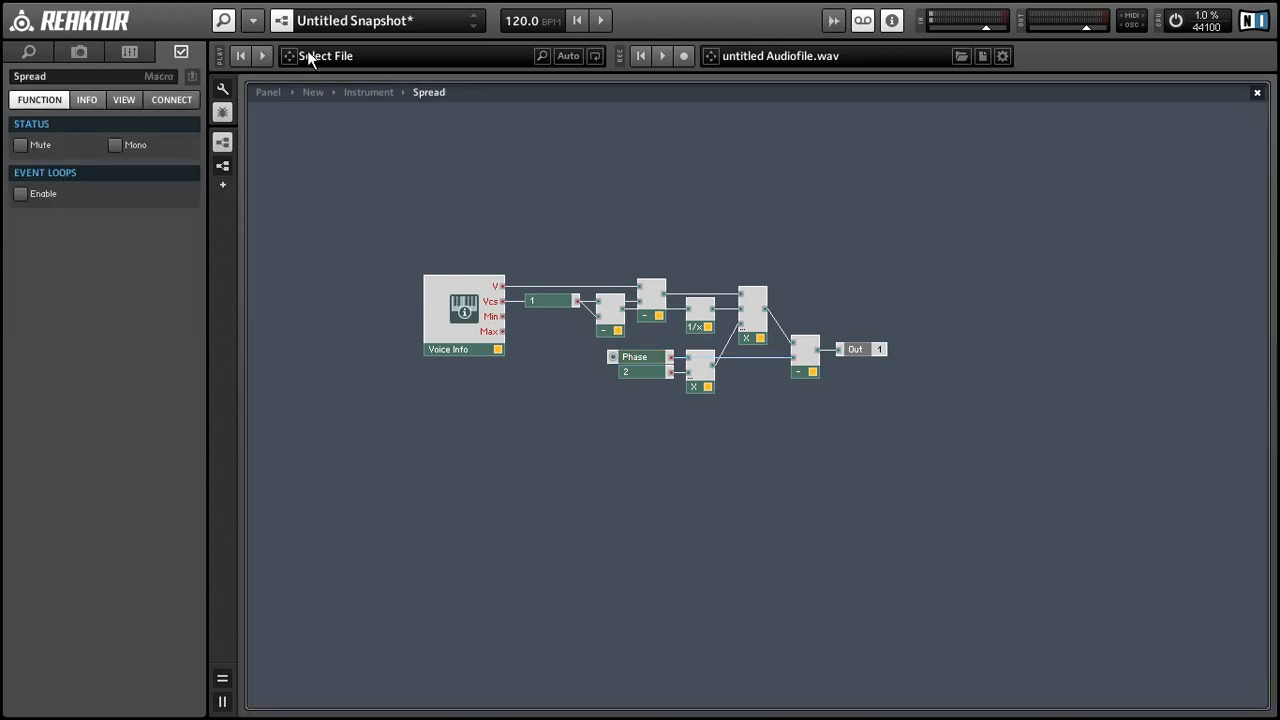
Step: Place the Phase knob beside Pitch on the panel and hide the leftover macro box
click(267, 92)
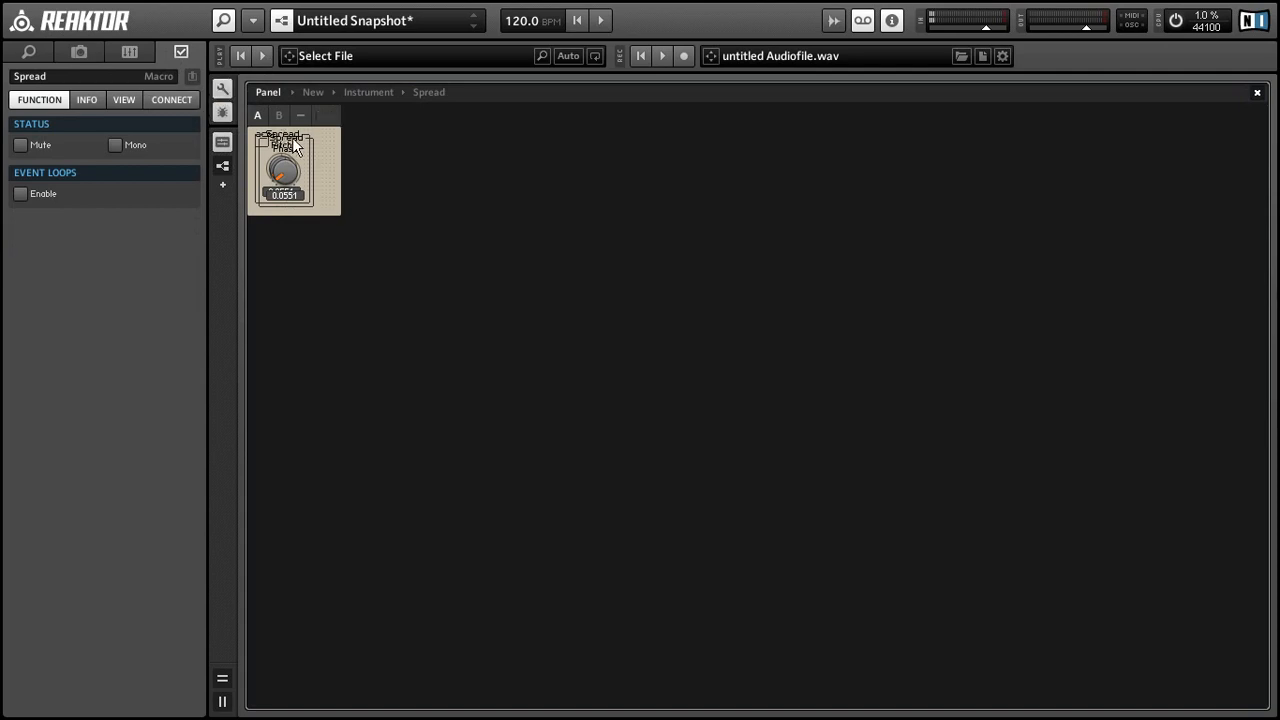
drag(293, 145, 352, 144)
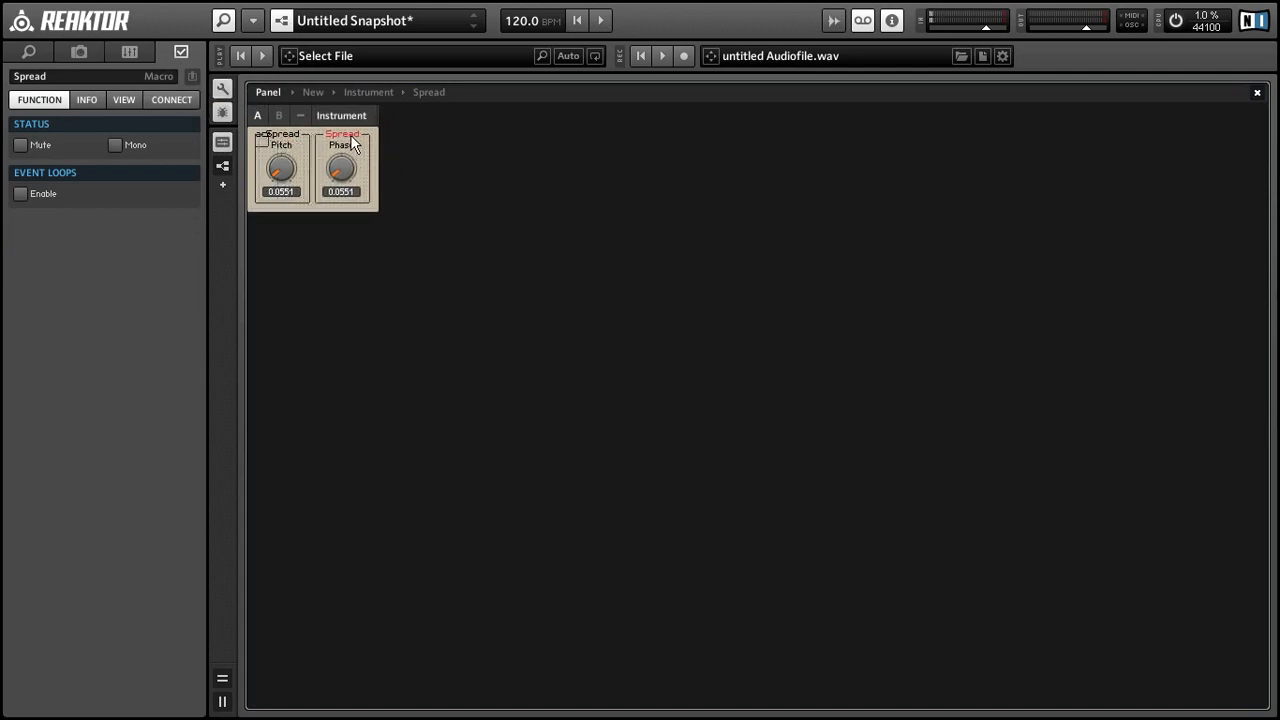
click(257, 147)
key(Down)
key(Down)
key(Down)
key(Down)
key(Down)
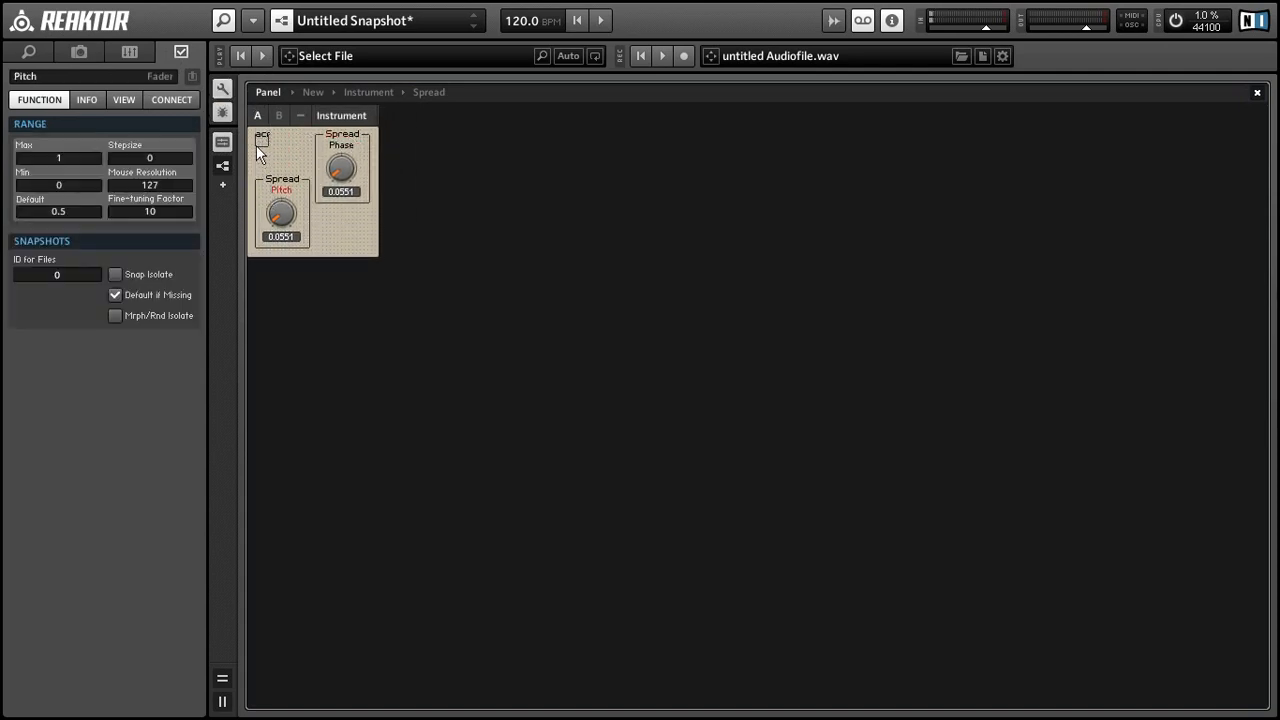
click(258, 143)
click(120, 101)
click(24, 219)
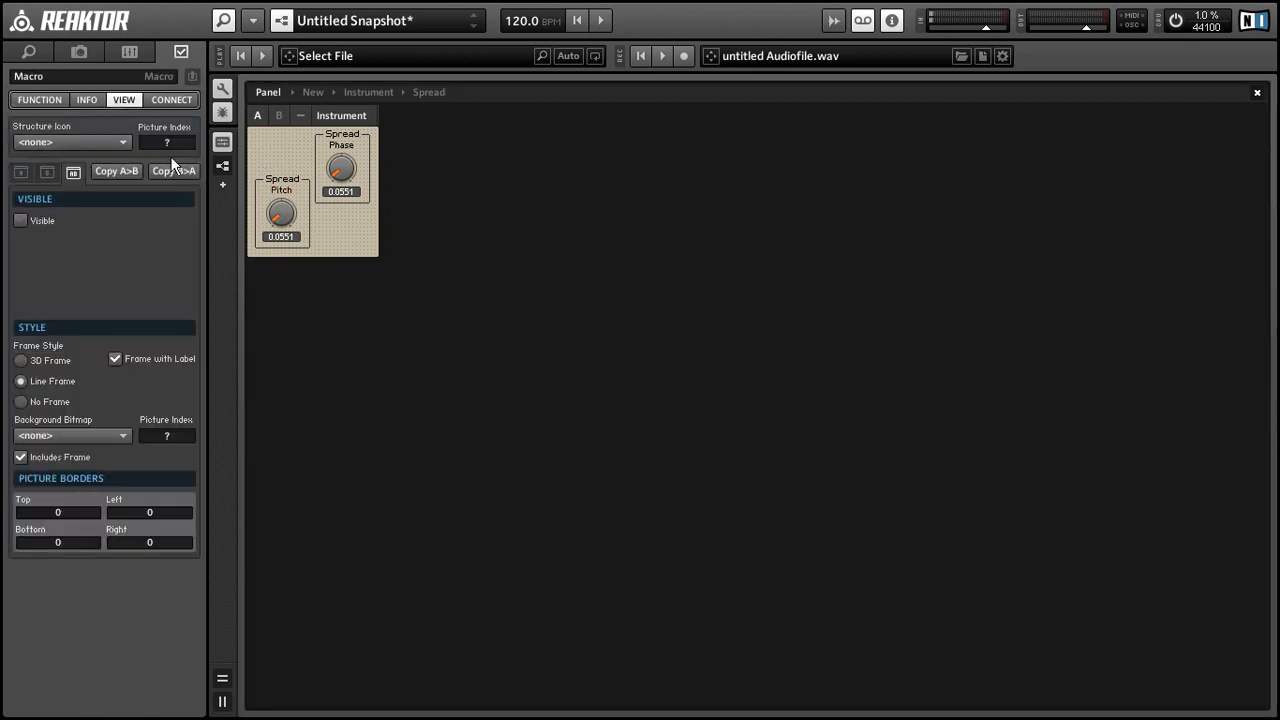
drag(274, 181, 273, 141)
Step: Set Spread Phase to 0.4961 and Pitch to 0.0709, then open the structure
click(222, 111)
click(276, 182)
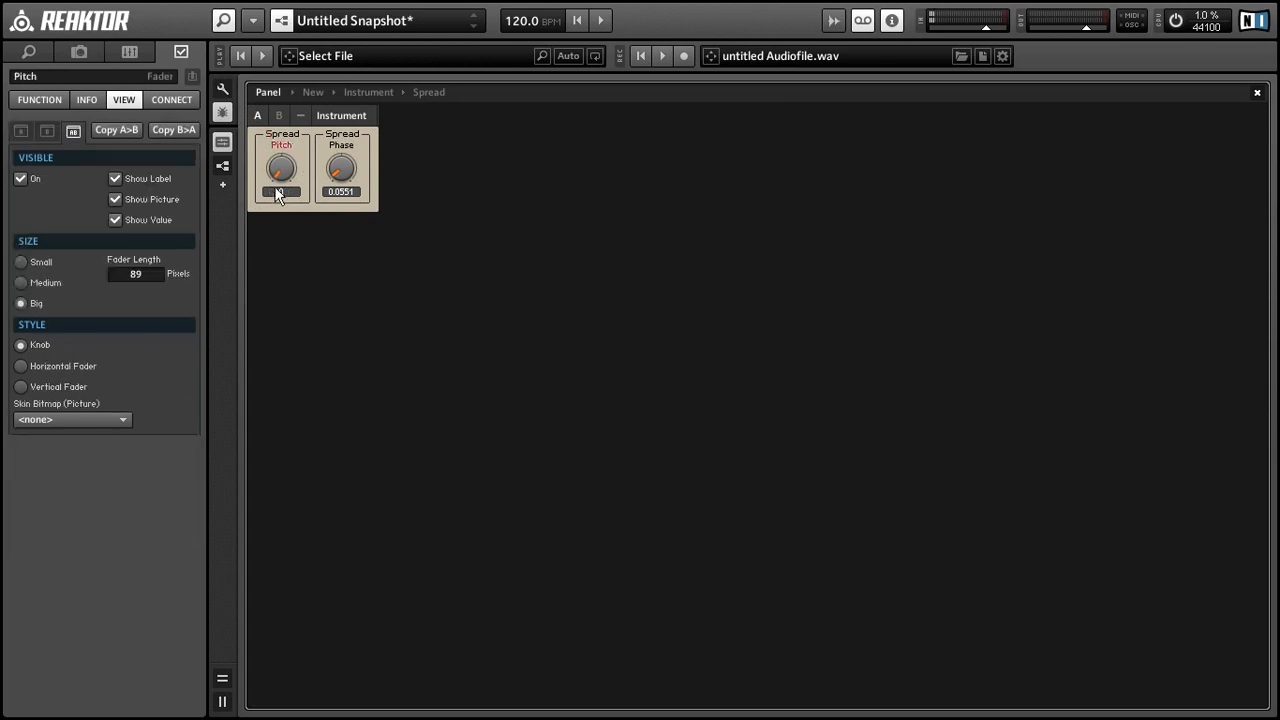
drag(342, 166, 290, 120)
drag(278, 178, 282, 170)
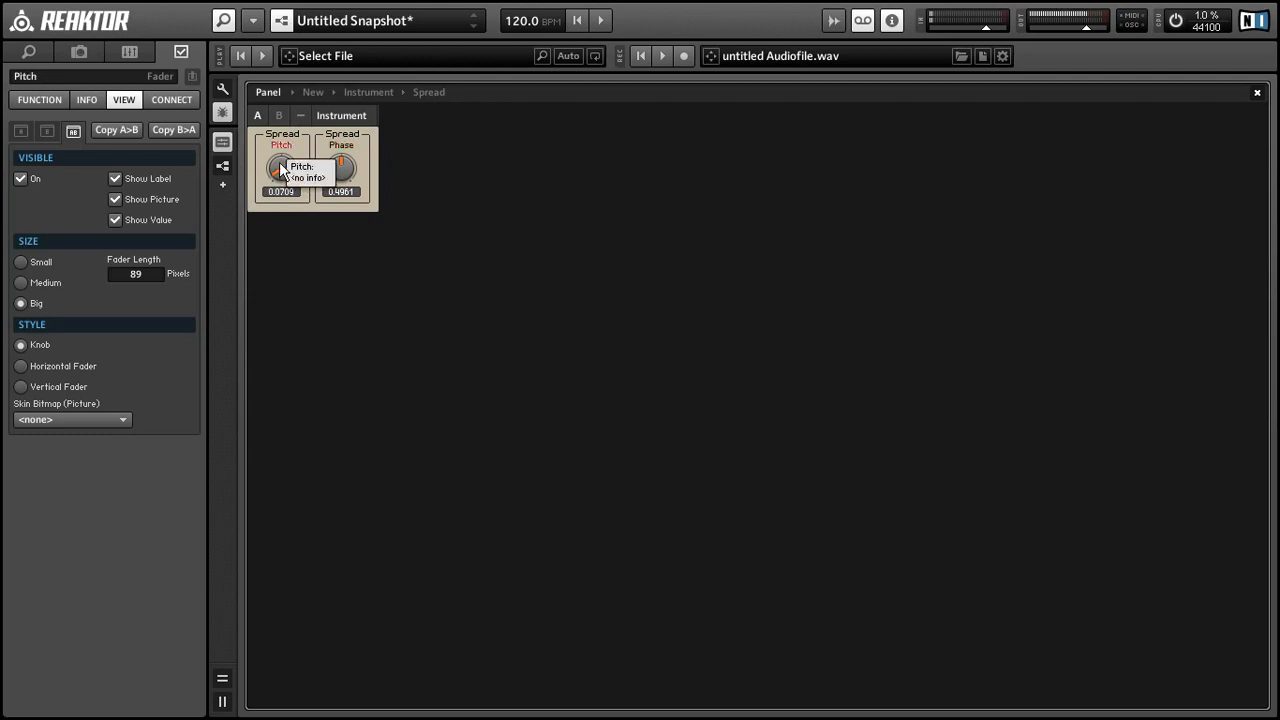
double_click(375, 171)
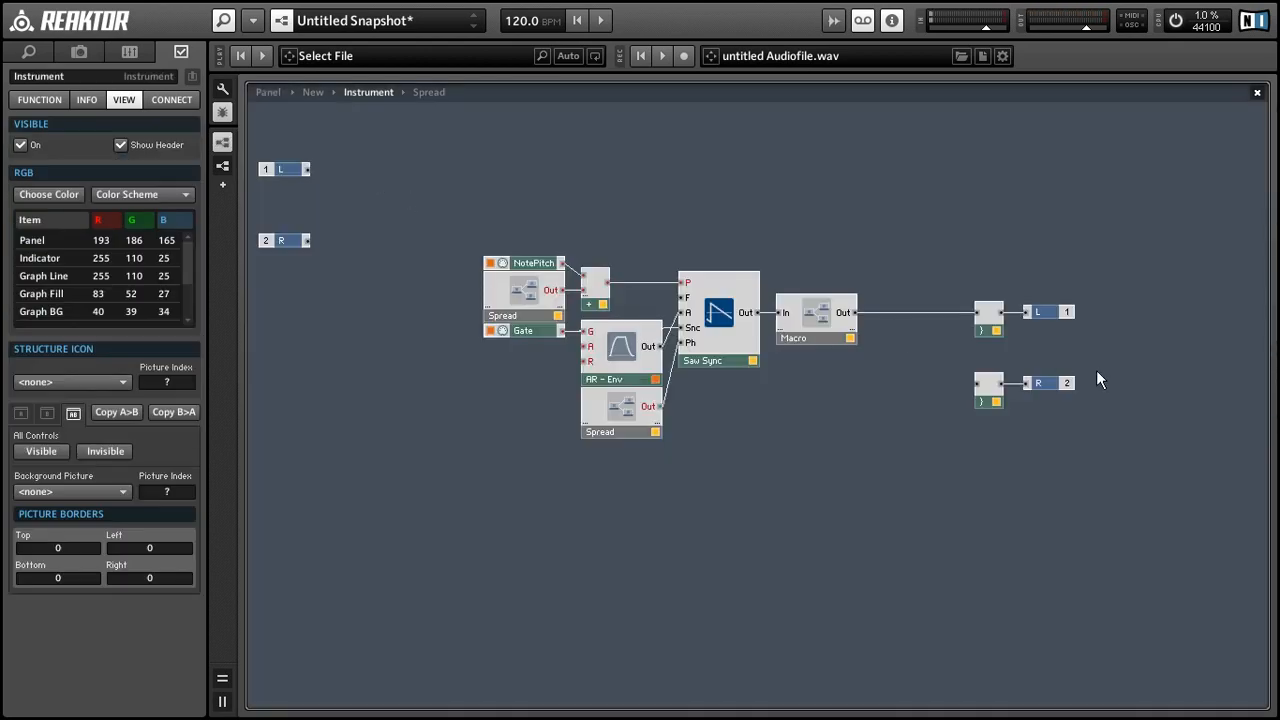
Step: Duplicate the lower Spread macro with Ctrl+D and rename its knob to Pan
click(628, 424)
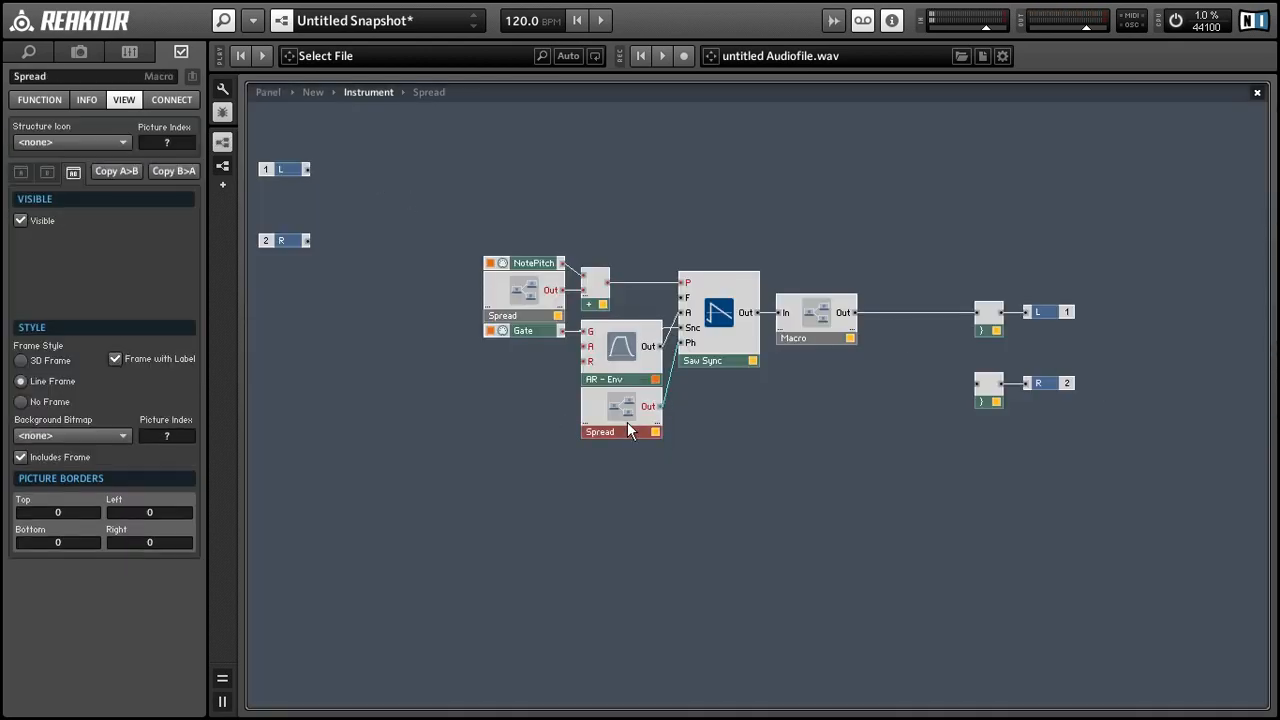
key(ctrl+d)
drag(794, 473, 808, 472)
double_click(808, 472)
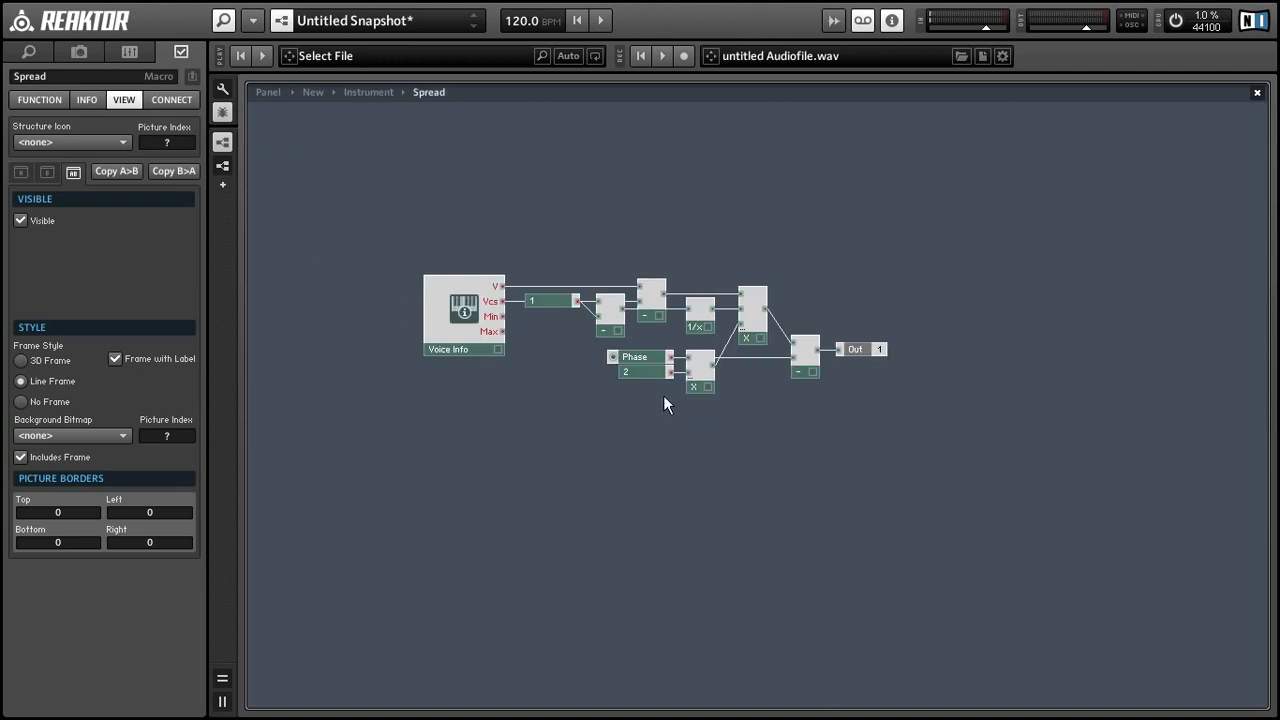
click(662, 357)
click(22, 77)
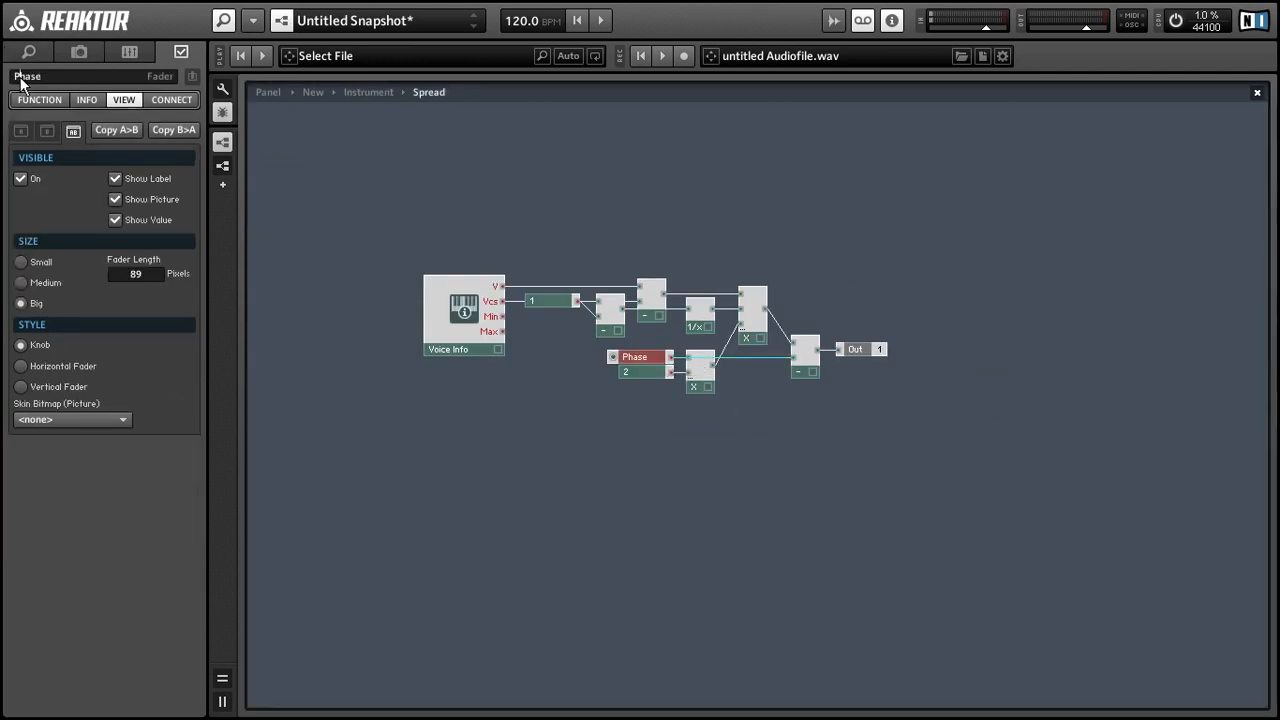
text(Pan)
key(Return)
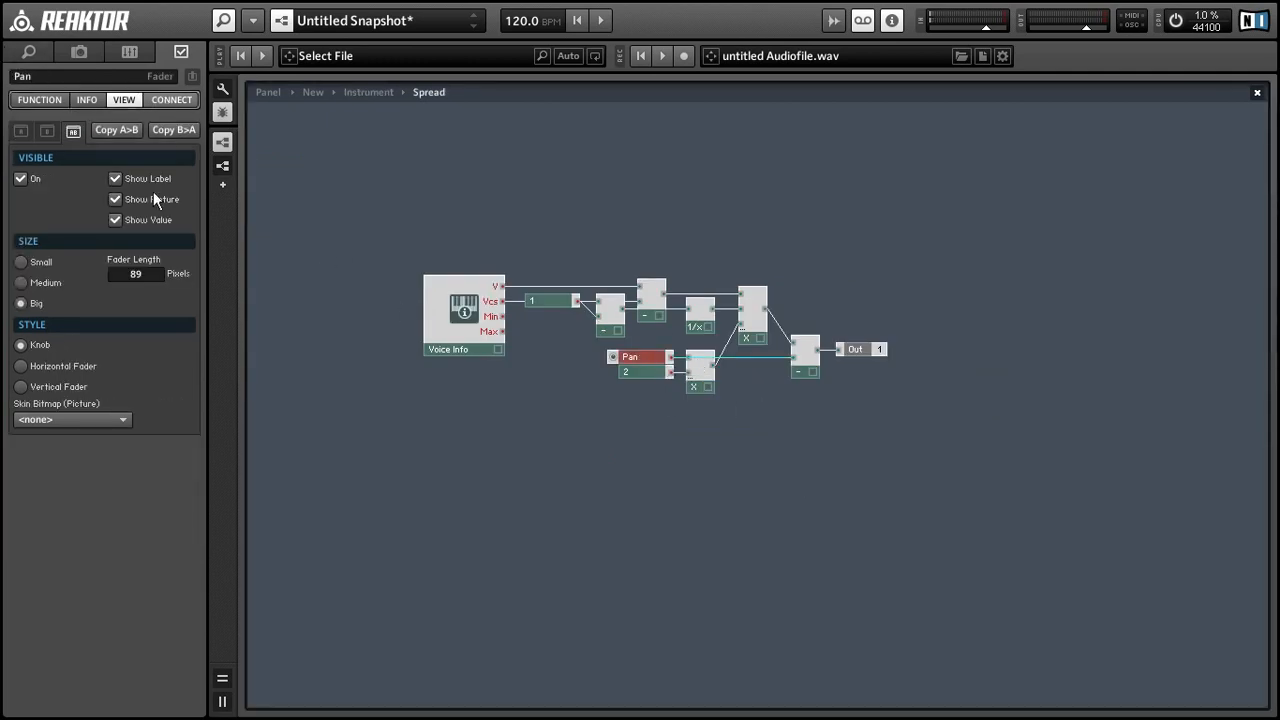
double_click(900, 332)
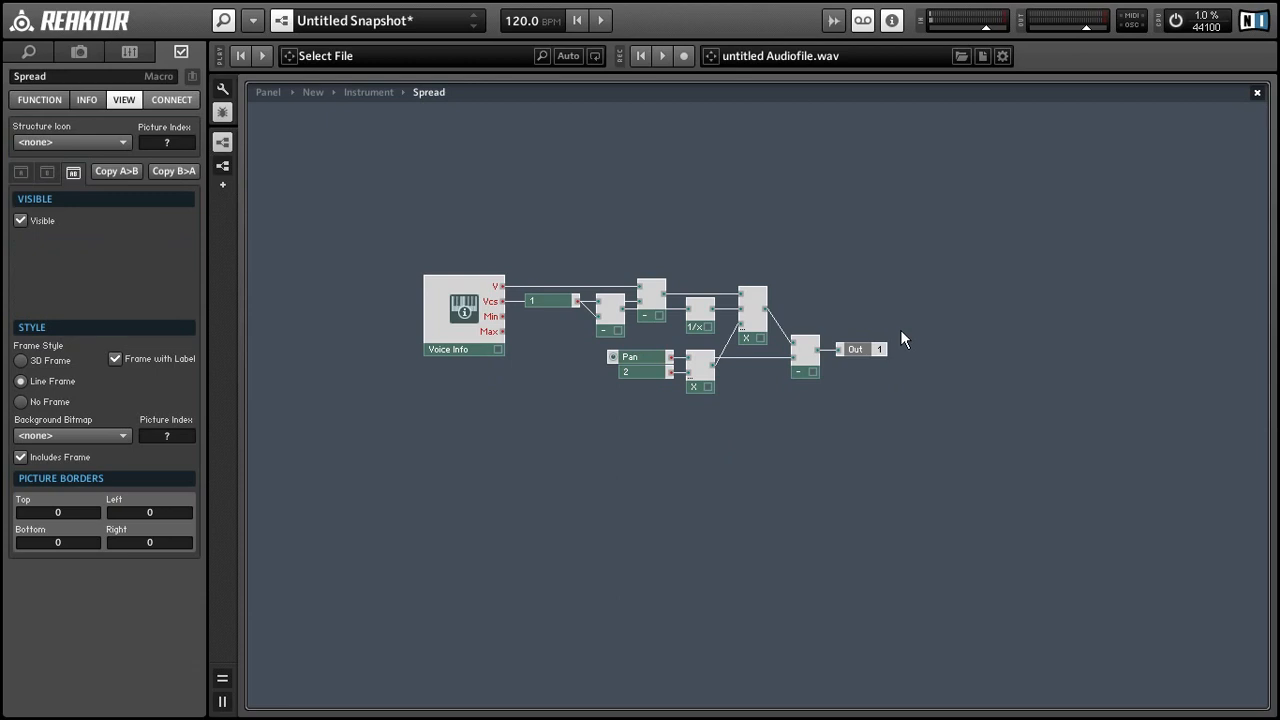
Step: Insert a Stereo Pan fed by the Macro output, its L going to the upper junction
right_click(890, 192)
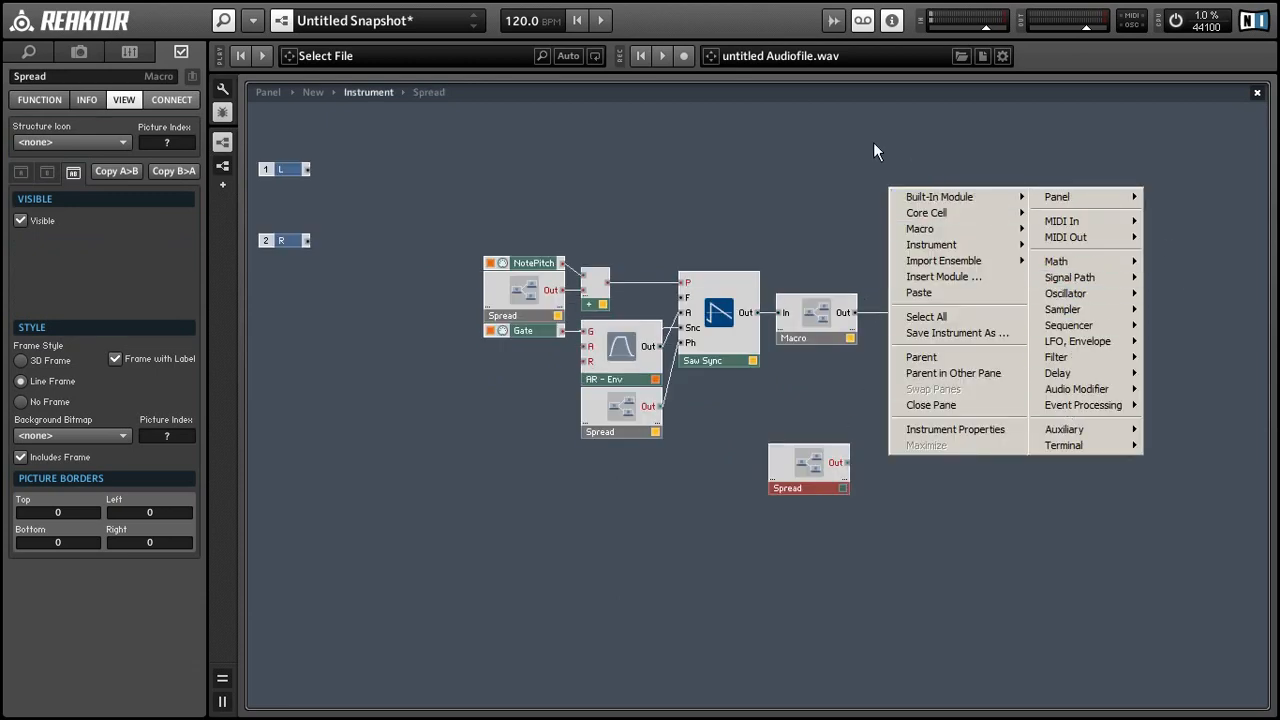
mouse_move(1112, 283)
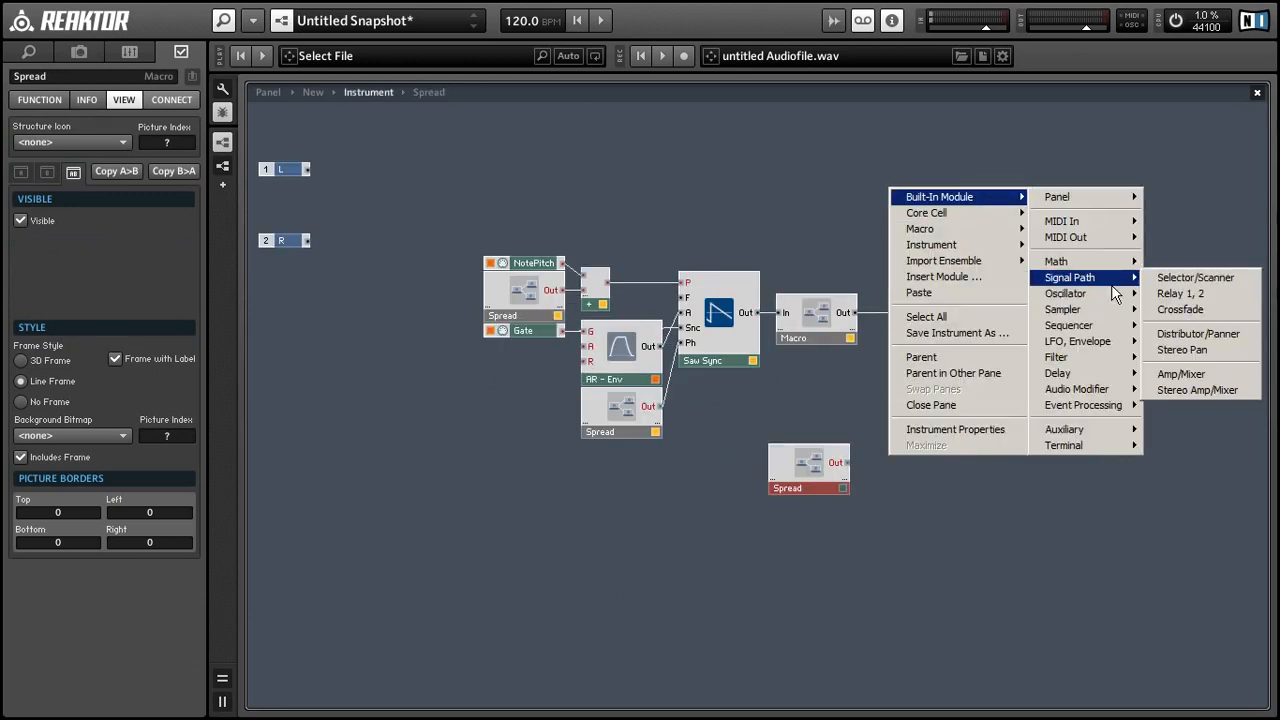
click(1185, 350)
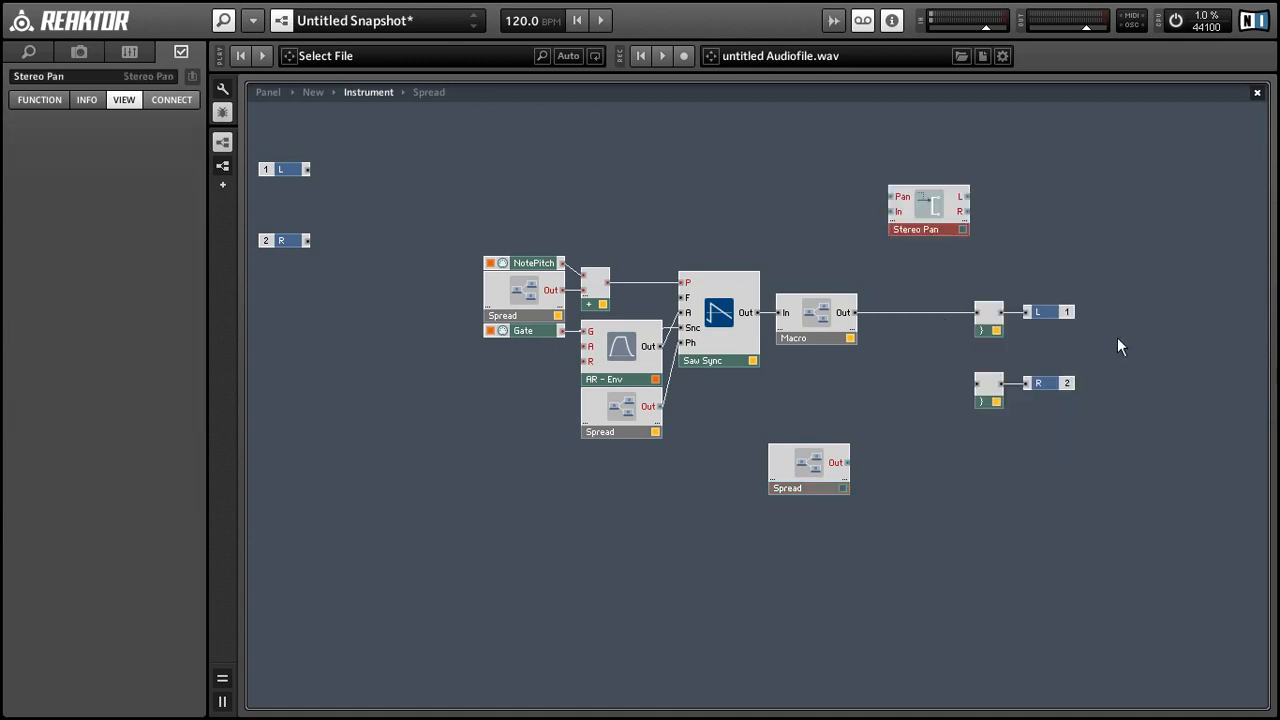
drag(855, 313, 977, 383)
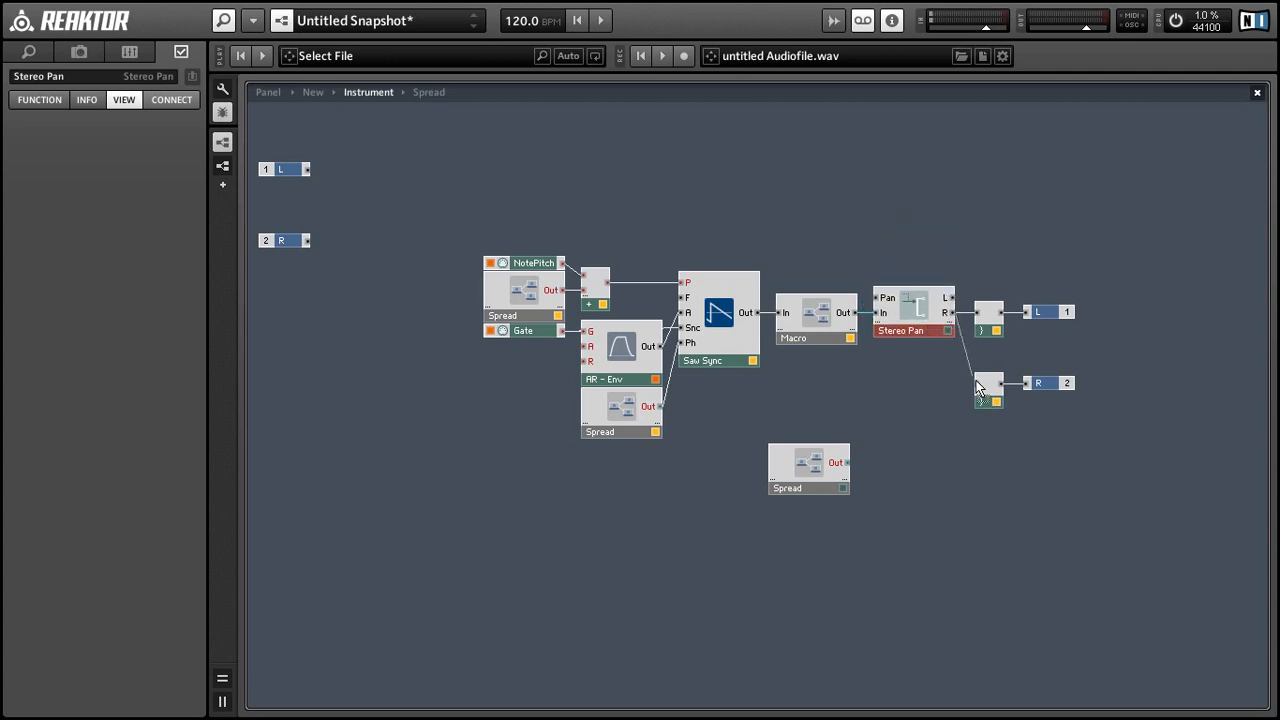
drag(952, 297, 977, 312)
Step: Line up the junctions and L/R outputs, and move the Pan Spread above the Macro
drag(978, 258, 1088, 419)
mouse_move(978, 397)
mouse_down()
mouse_move(1009, 373)
mouse_move(995, 380)
mouse_up()
drag(1091, 415, 1090, 297)
click(1039, 346)
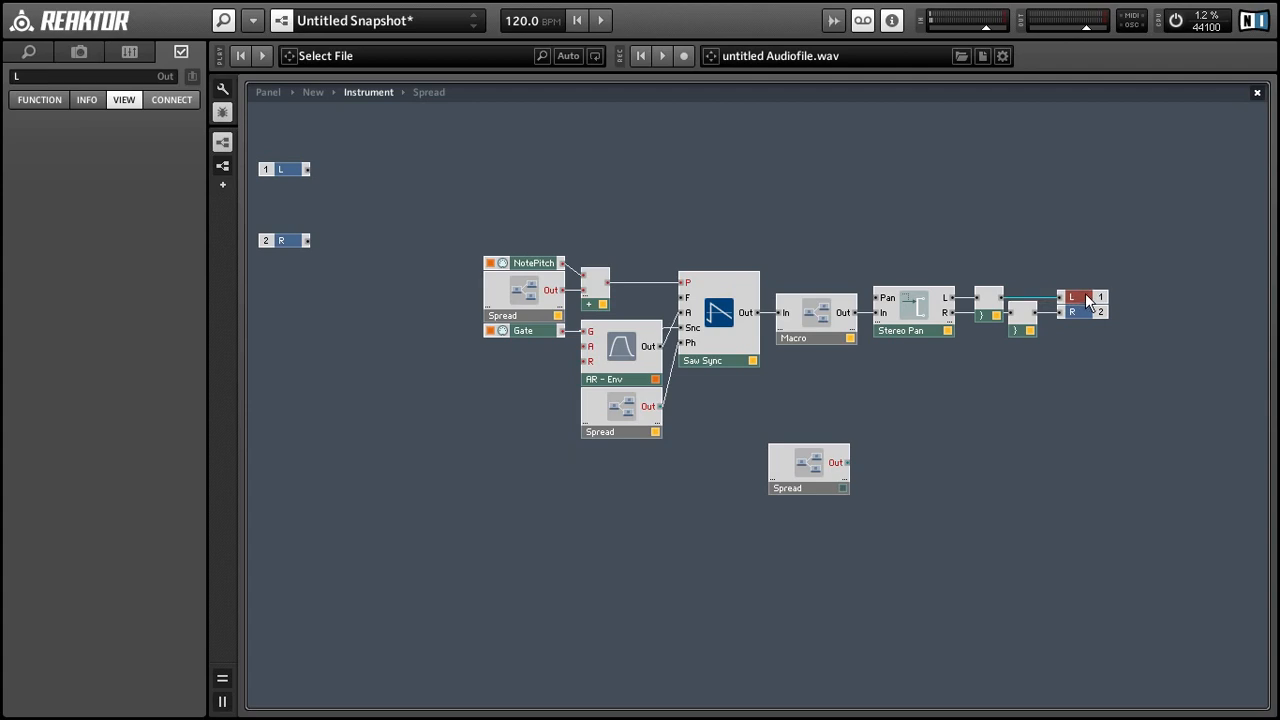
drag(812, 480, 877, 298)
double_click(807, 259)
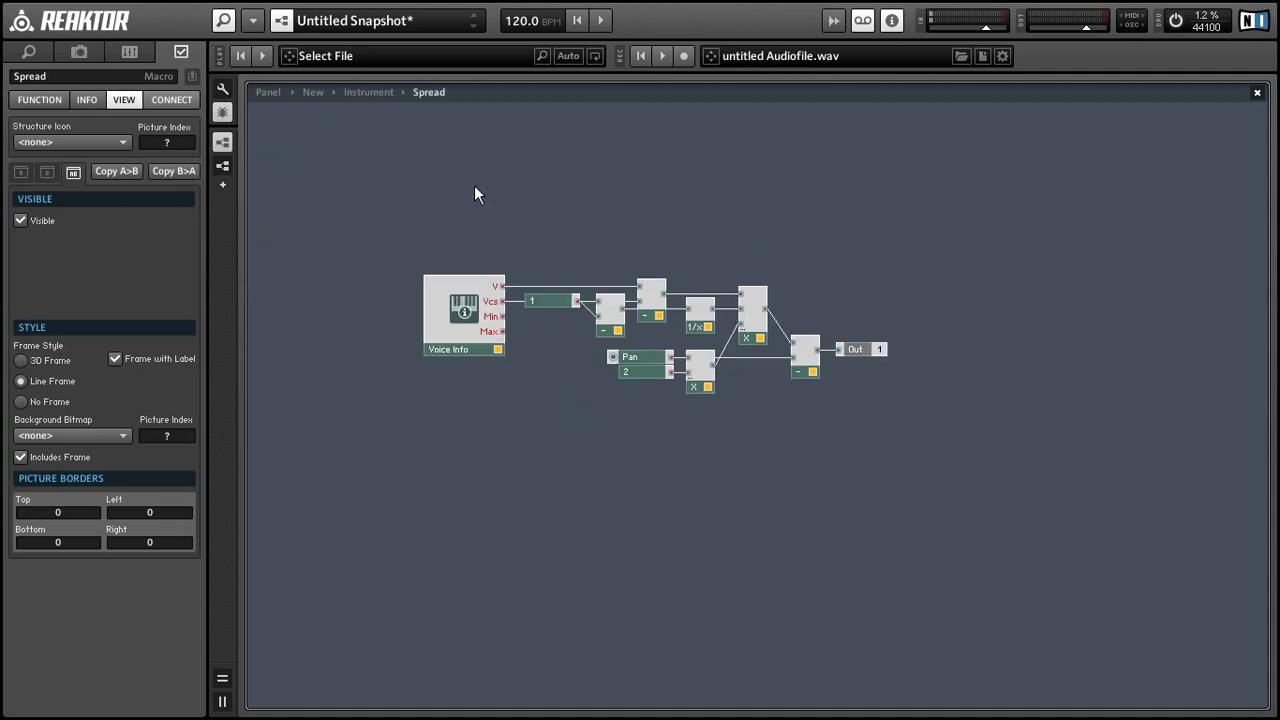
Step: Place the Pan knob right of Phase and set Pitch 0, Phase 0.7008, Pan 1
click(259, 88)
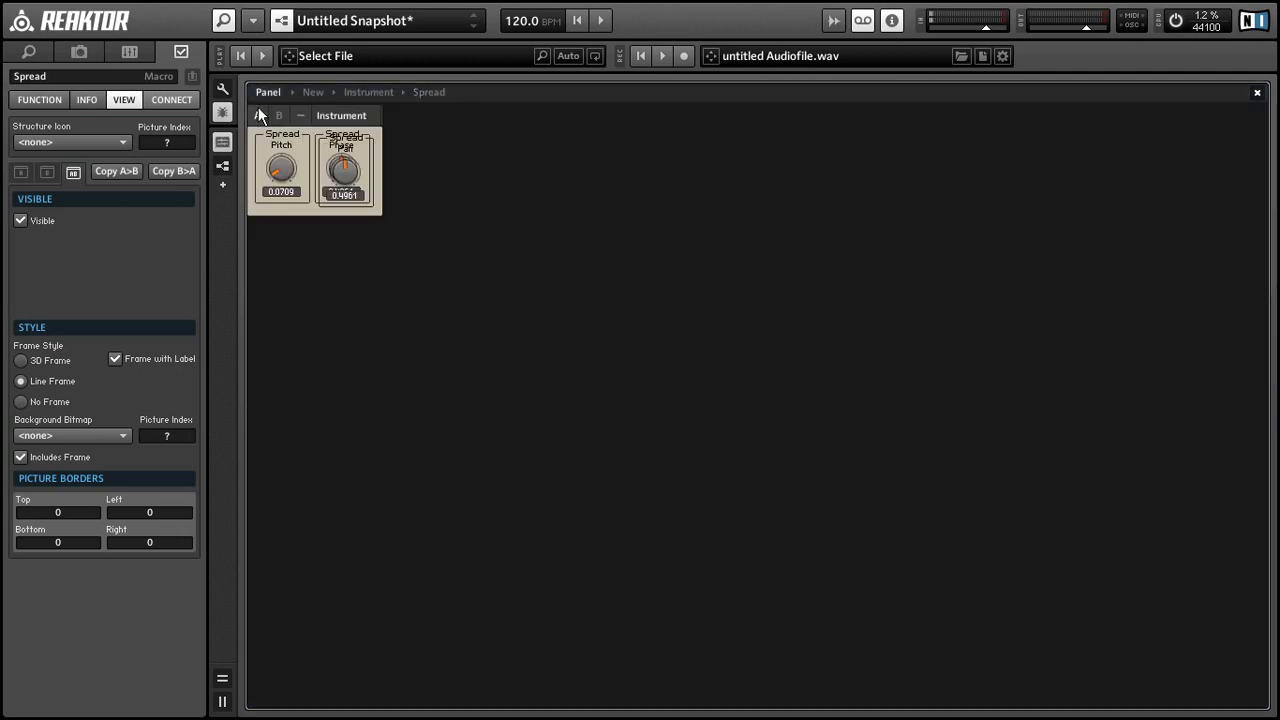
drag(346, 141, 404, 134)
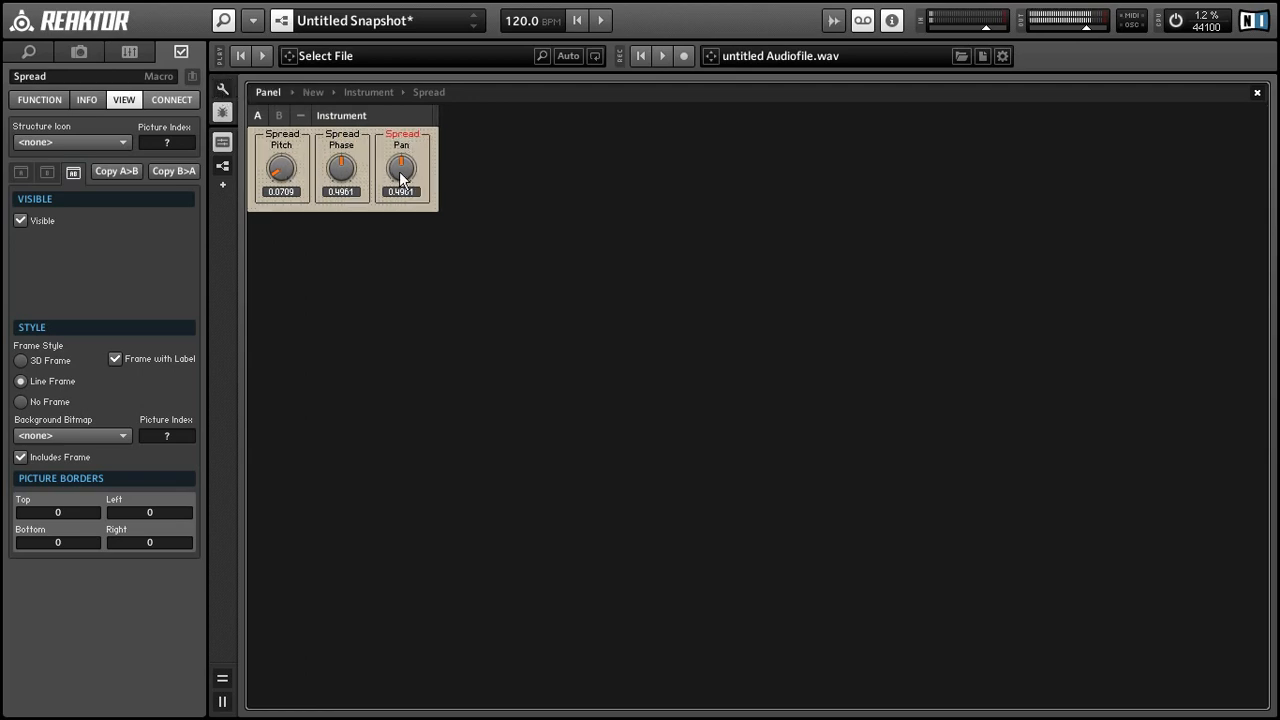
drag(400, 178, 388, 247)
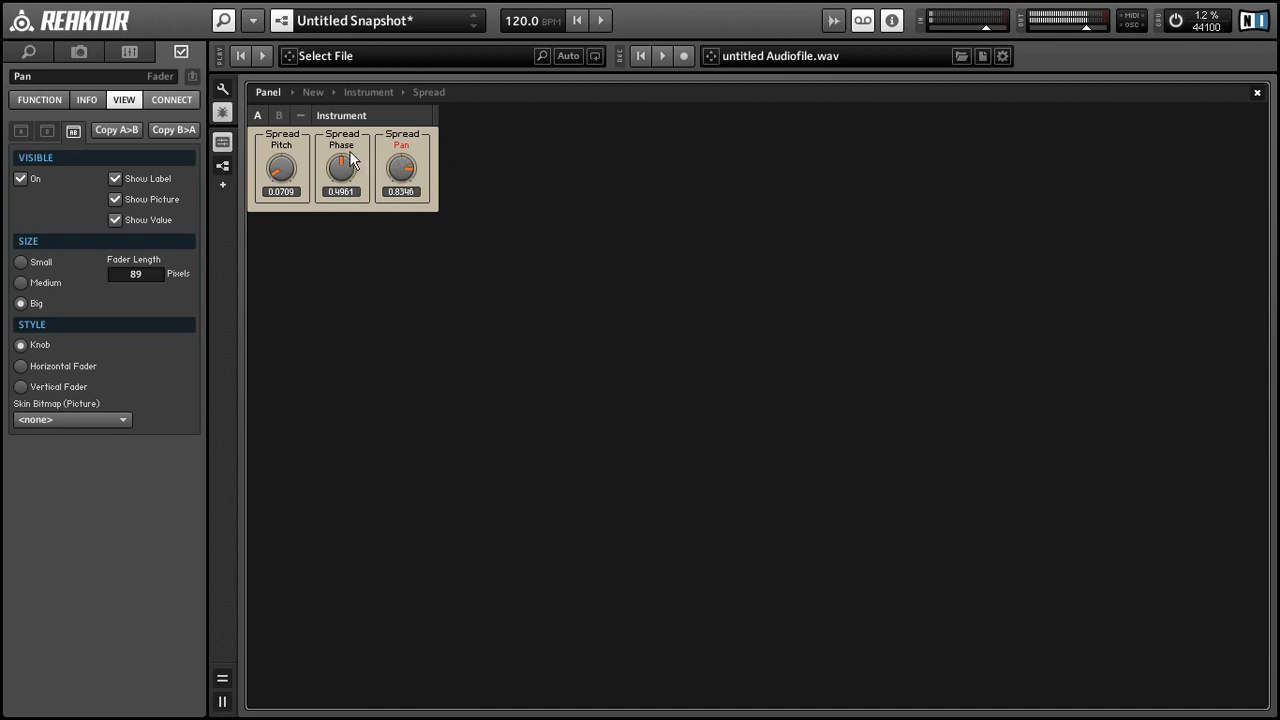
drag(283, 170, 249, 121)
drag(332, 172, 366, 229)
drag(306, 192, 307, 233)
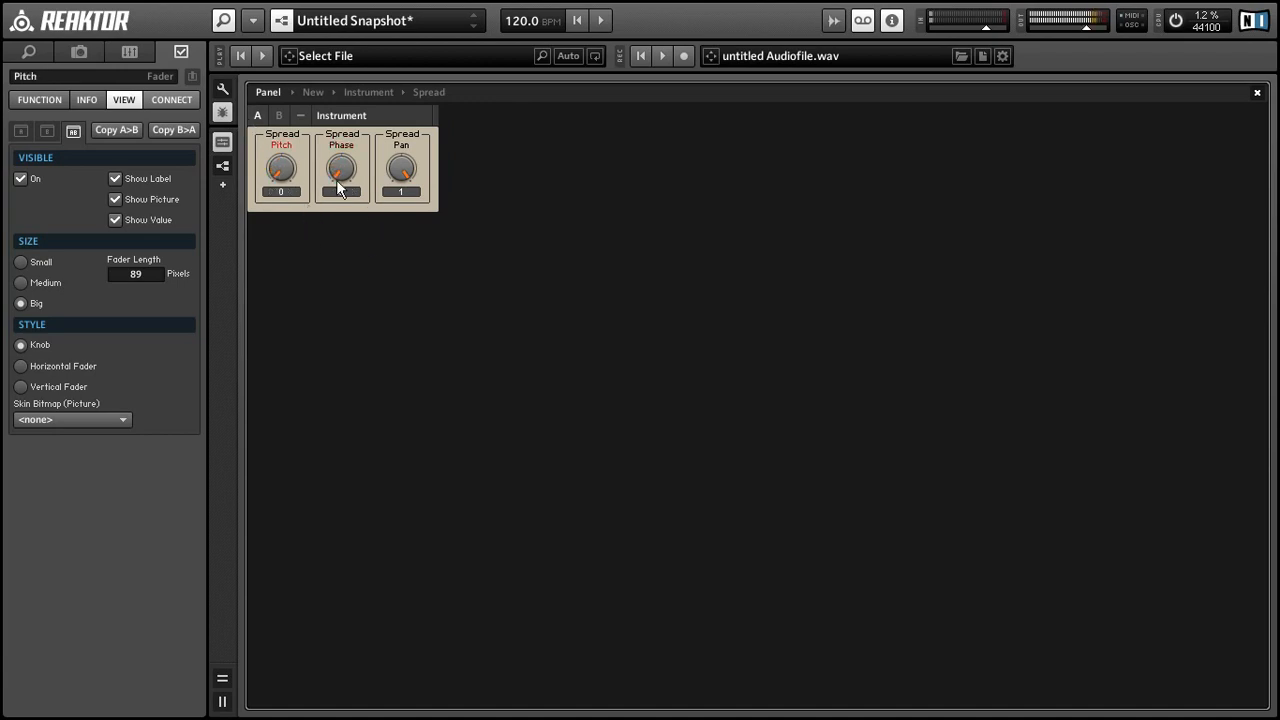
drag(336, 179, 296, 92)
click(469, 340)
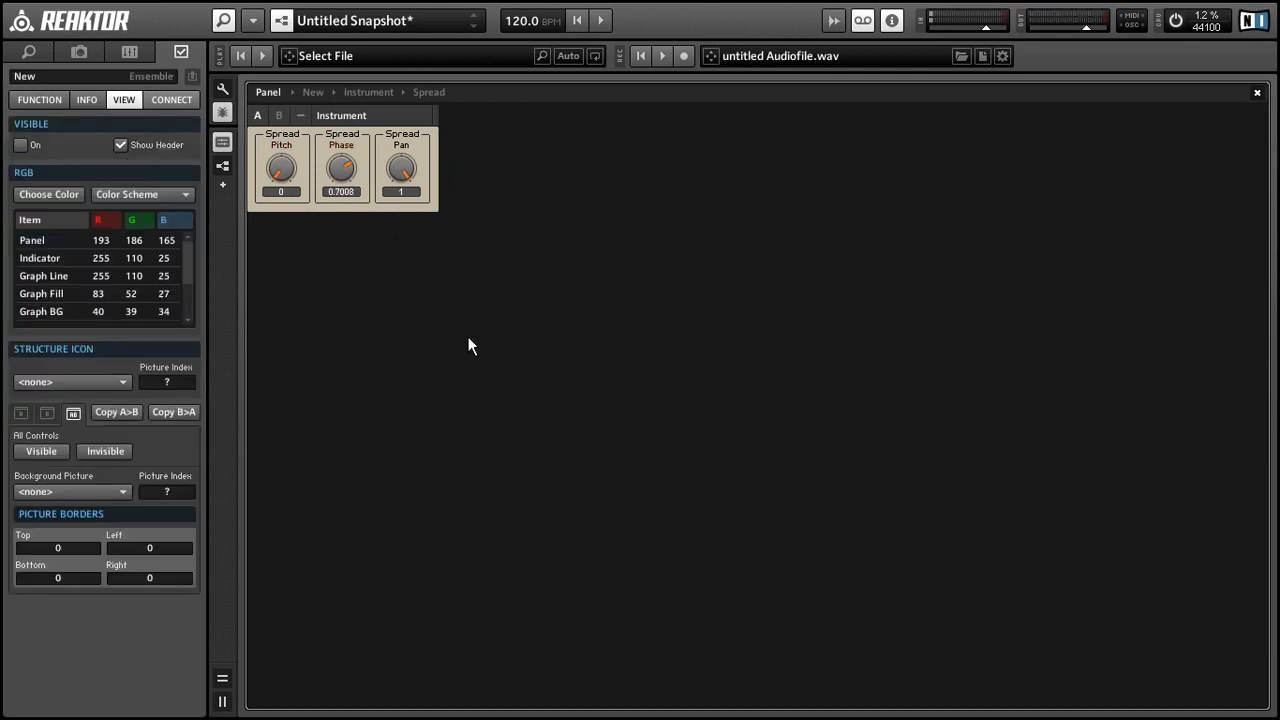